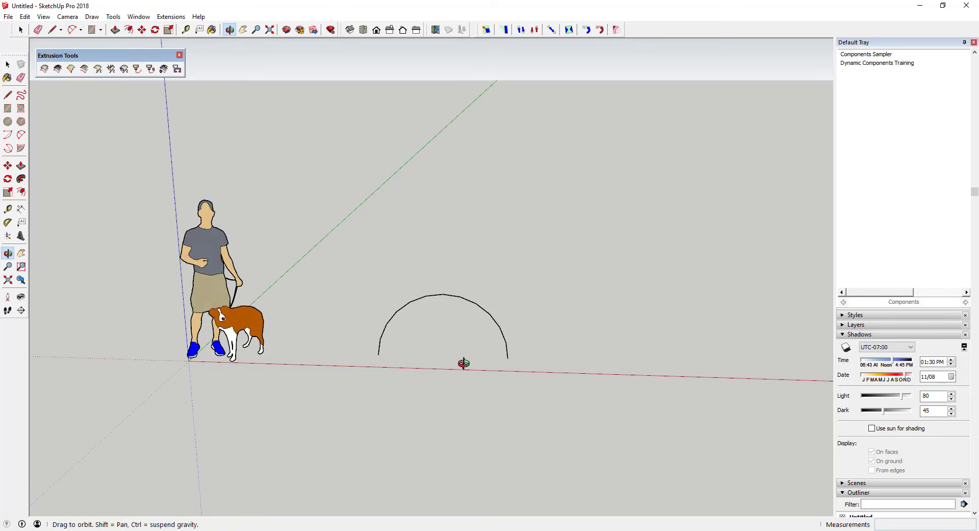
Copy the semicircular arc about 27' 8" along the green axis from its endpoint nearest the curve's open side
{"action": "key", "text": "space"}
{"action": "left_click", "coordinate": [467, 302]}
{"action": "key", "text": "m"}
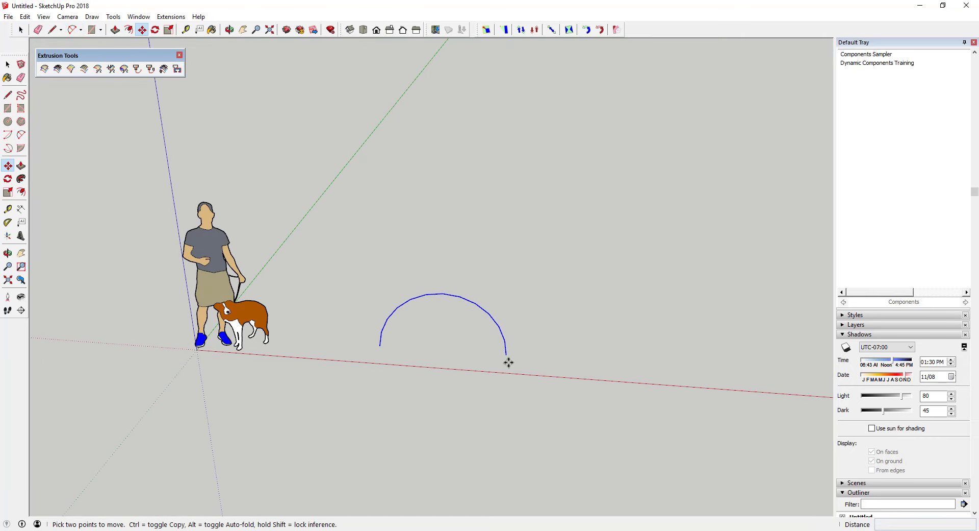
{"action": "left_click", "coordinate": [506, 354]}
{"action": "key", "text": "ctrl"}
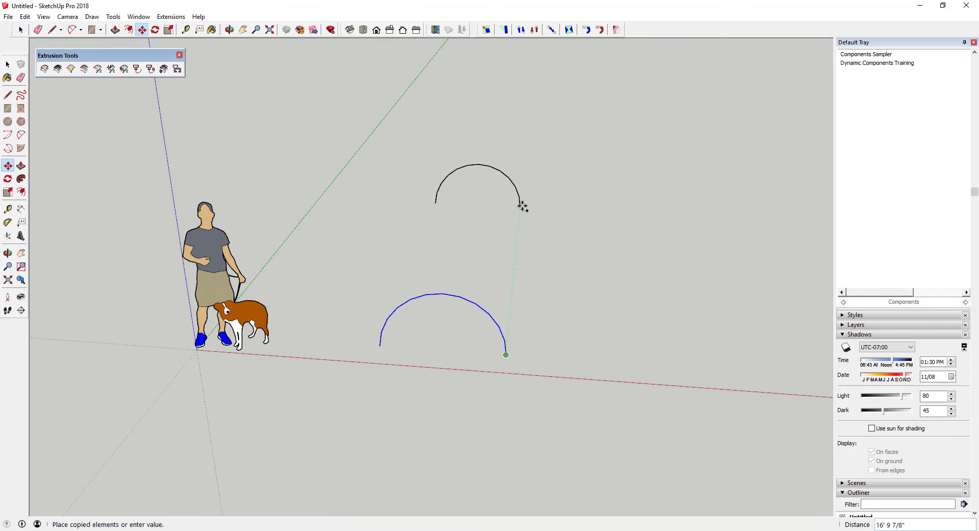
{"action": "left_click", "coordinate": [525, 152]}
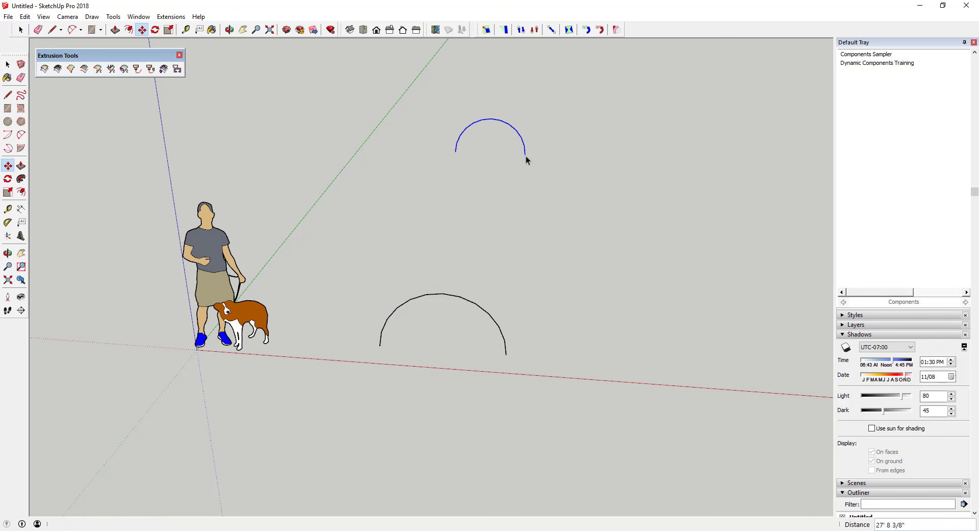
{"action": "middle_click_drag", "start_coordinate": [525, 157], "coordinate": [670, 153]}
{"action": "key", "text": "space"}
{"action": "middle_click_drag", "start_coordinate": [512, 219], "coordinate": [555, 215]}
{"action": "middle_click_drag", "start_coordinate": [513, 163], "coordinate": [517, 167]}
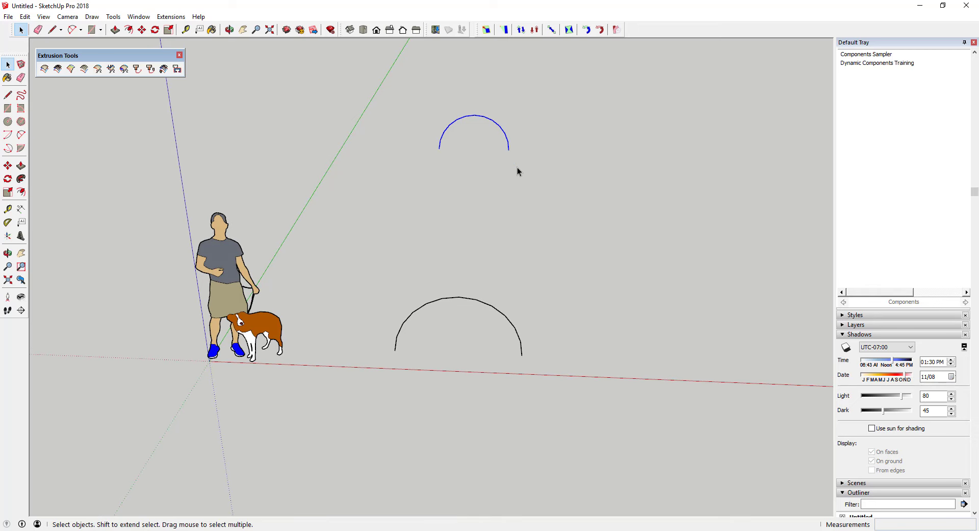
{"action": "key", "text": "a"}
{"action": "key", "text": "space"}
{"action": "left_click", "coordinate": [486, 304]}
{"action": "middle_click_drag", "start_coordinate": [490, 346], "coordinate": [501, 332]}
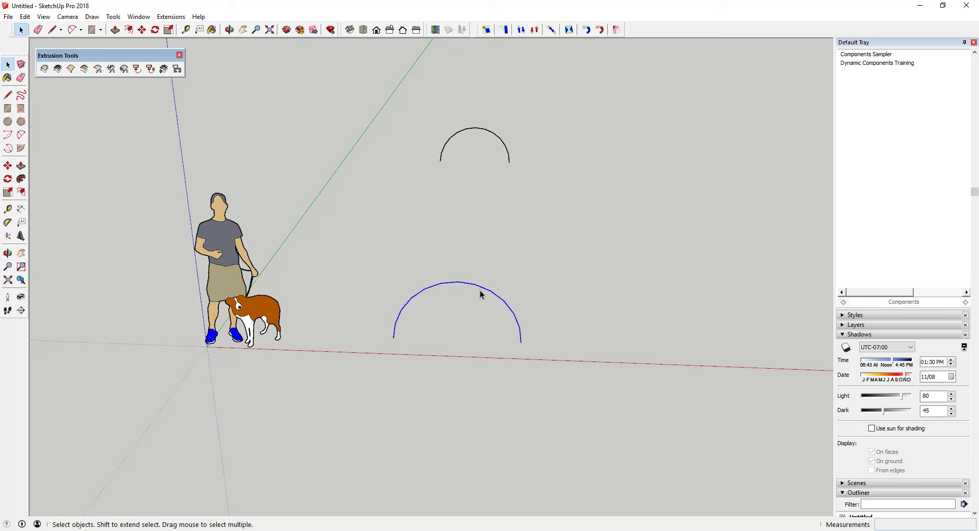
{"action": "key", "text": "m"}
{"action": "left_click", "coordinate": [519, 341]}
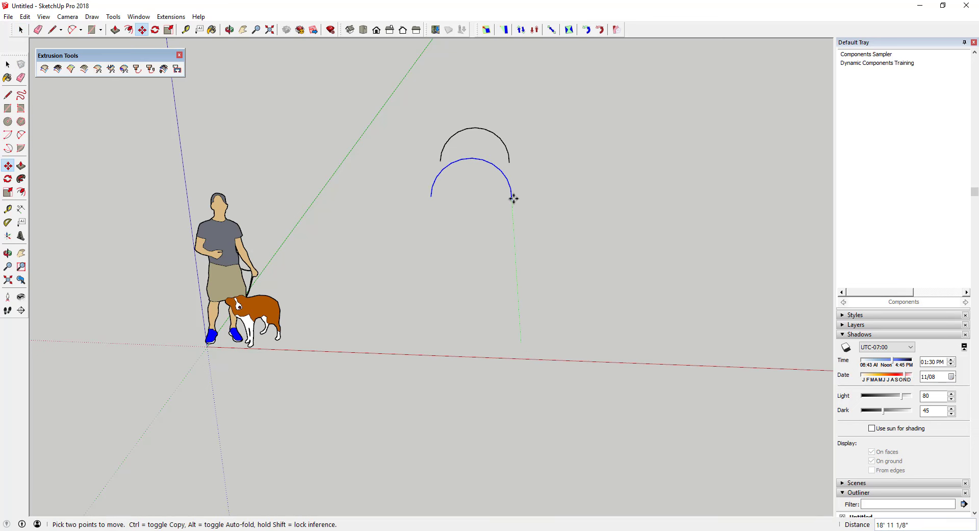
{"action": "key", "text": "ctrl"}
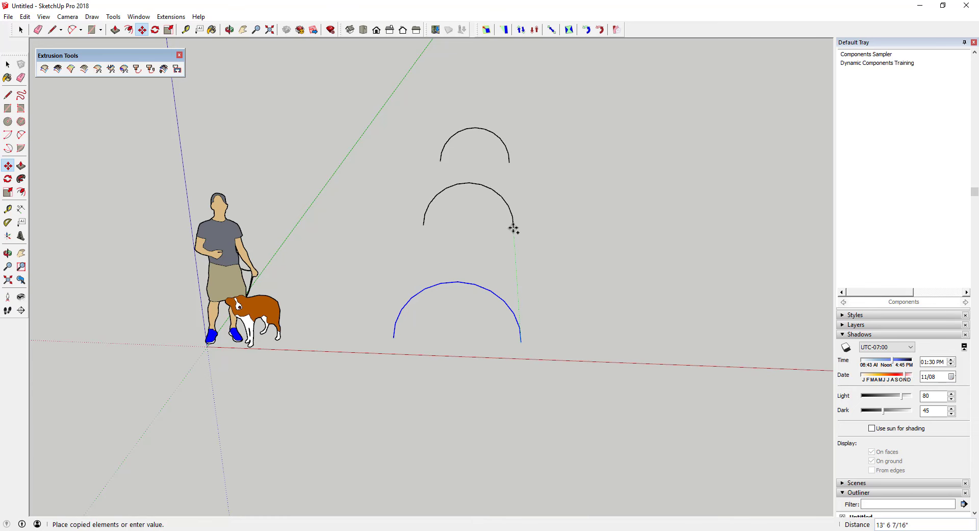
{"action": "key", "text": "space"}
{"action": "middle_click_drag", "start_coordinate": [522, 264], "coordinate": [522, 289]}
{"action": "key", "text": "a"}
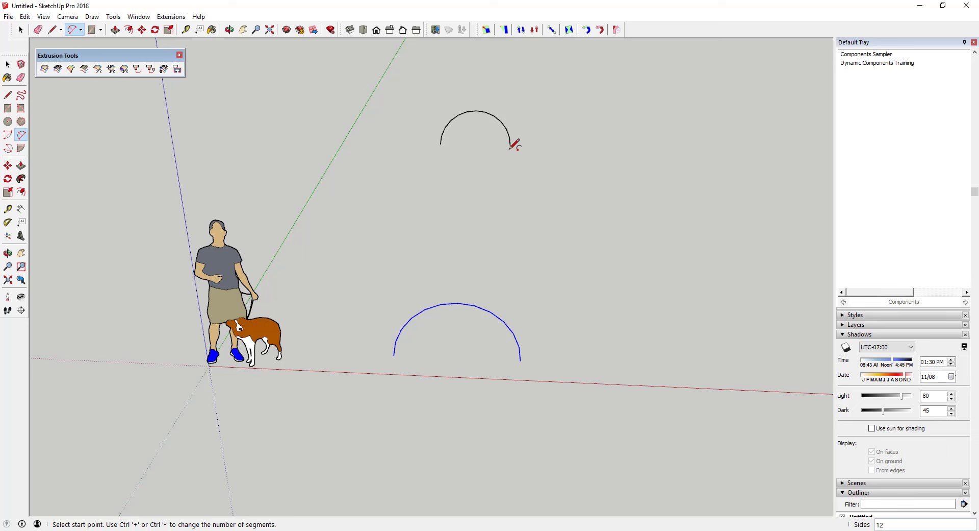
{"action": "key", "text": "space"}
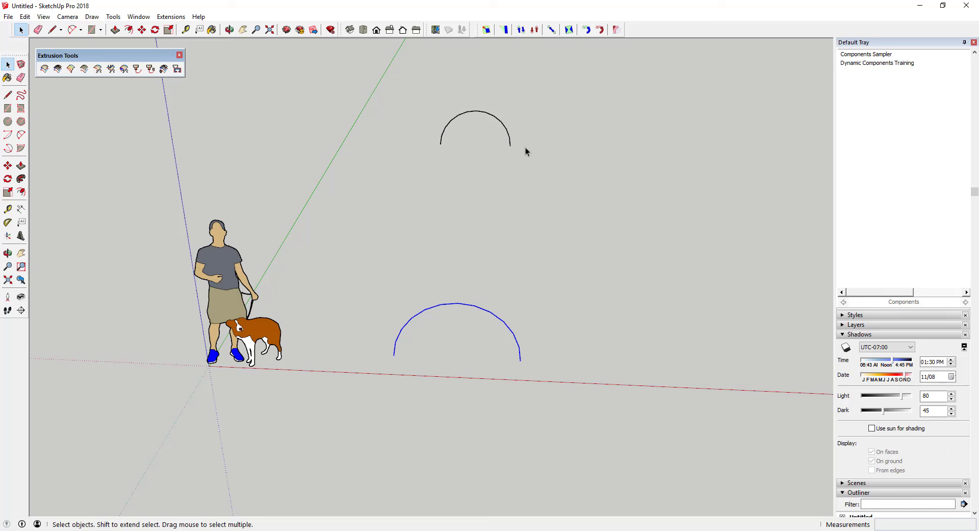
Draw two connected arcs from the rear semicircle's right endpoint toward the front one, bulging inward about 1' 4" first and outward second
{"action": "key", "text": "a"}
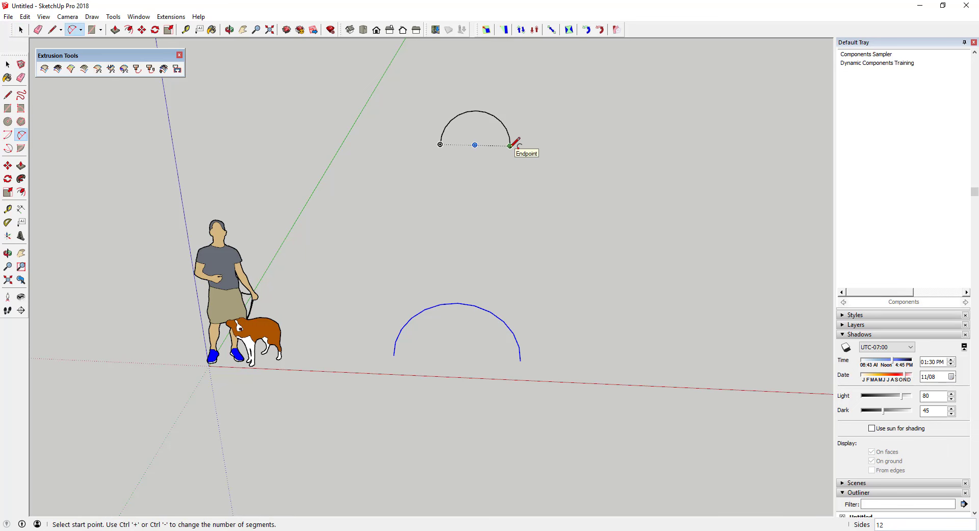
{"action": "left_click", "coordinate": [510, 146]}
{"action": "left_click", "coordinate": [512, 182]}
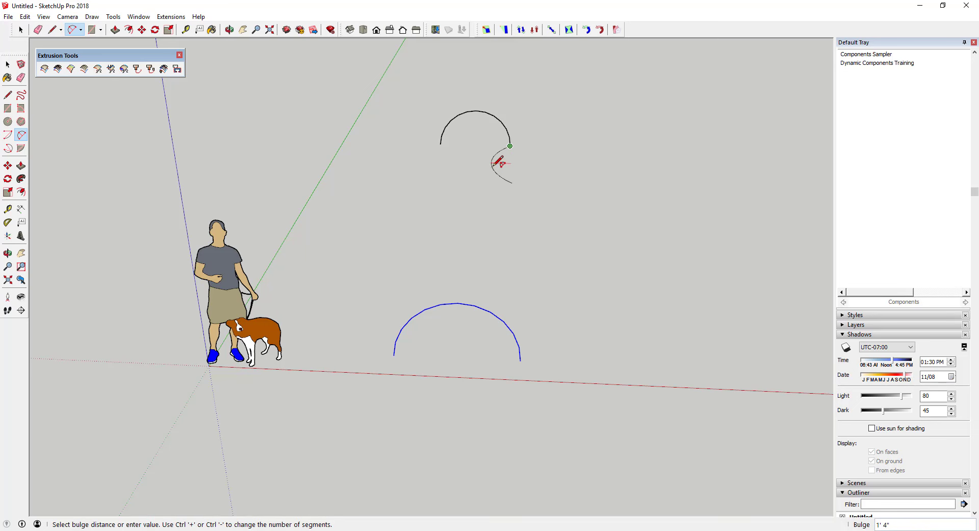
{"action": "left_click", "coordinate": [495, 161]}
{"action": "left_click", "coordinate": [512, 183]}
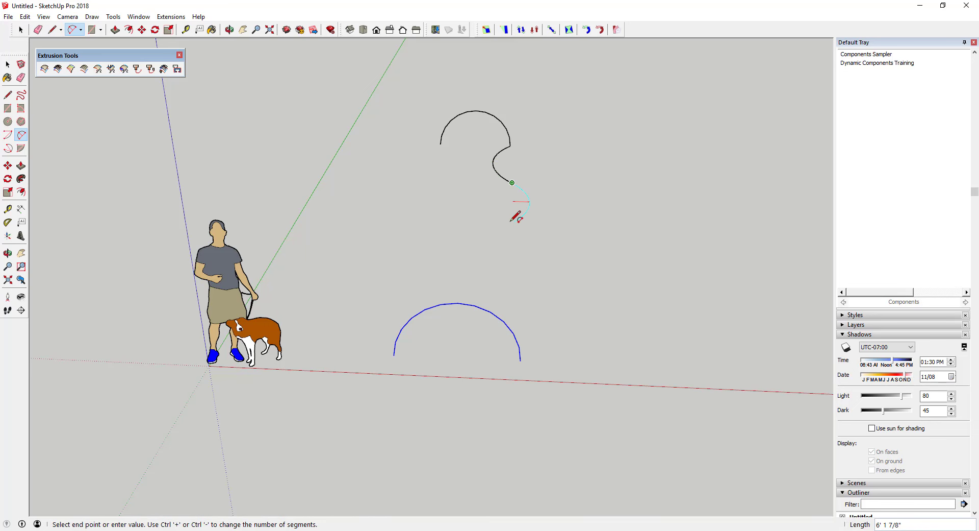
{"action": "double_click", "coordinate": [512, 224]}
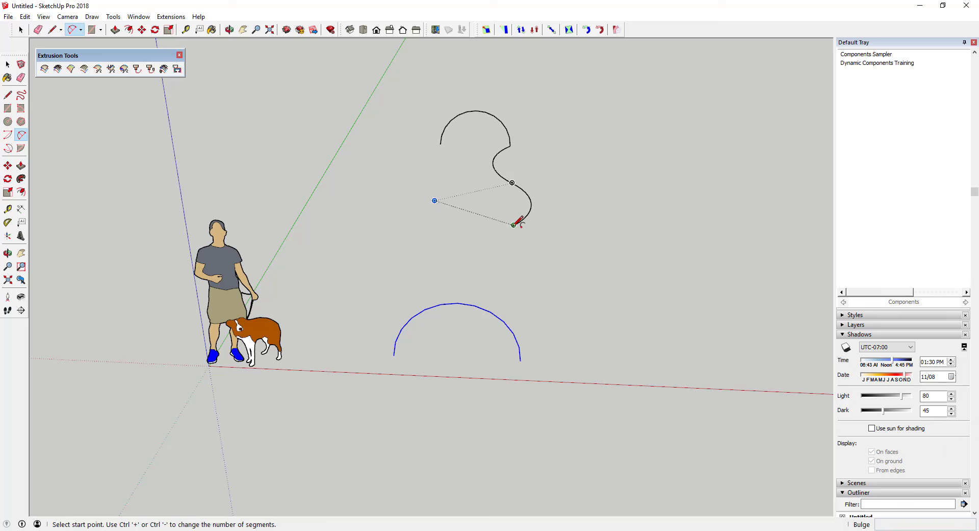
{"action": "left_click", "coordinate": [514, 225]}
{"action": "key", "text": "Escape"}
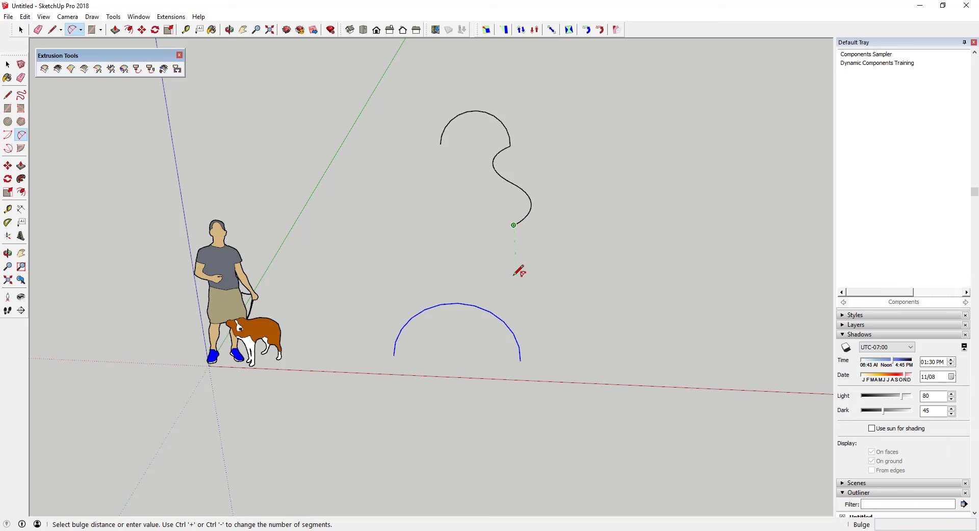
Continue the wavy path with an inward arc and an outward arc ending at the front semicircle's right endpoint
{"action": "left_click", "coordinate": [513, 225]}
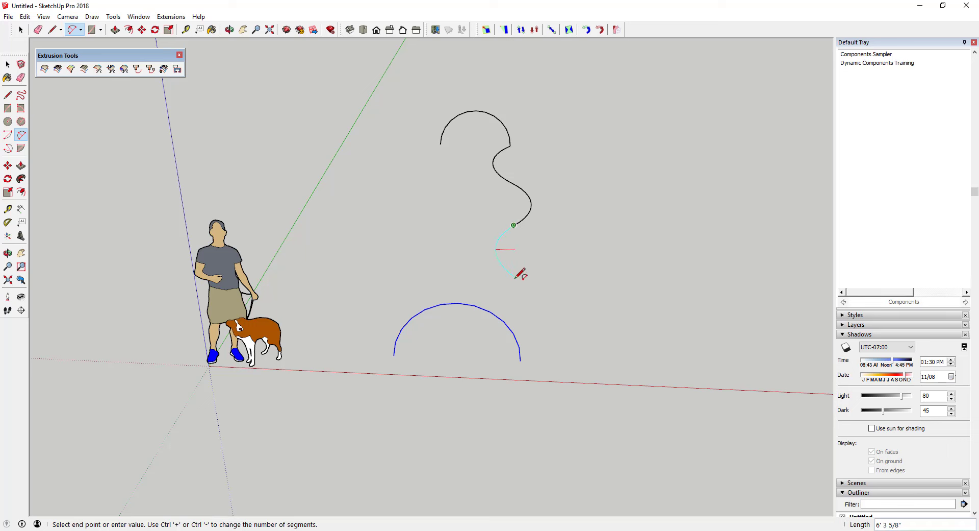
{"action": "double_click", "coordinate": [517, 279]}
{"action": "left_click", "coordinate": [516, 279]}
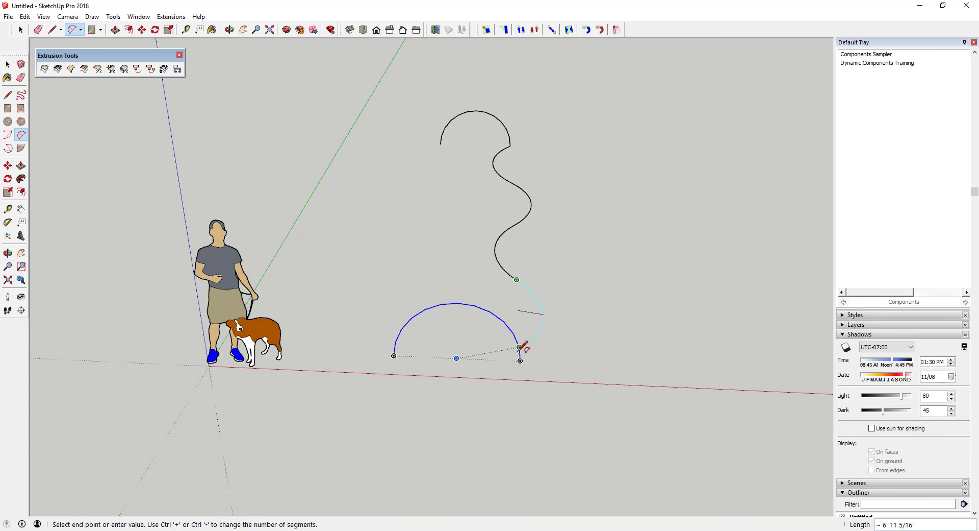
{"action": "left_click", "coordinate": [521, 359]}
{"action": "key", "text": "space"}
{"action": "middle_click_drag", "start_coordinate": [582, 241], "coordinate": [547, 199]}
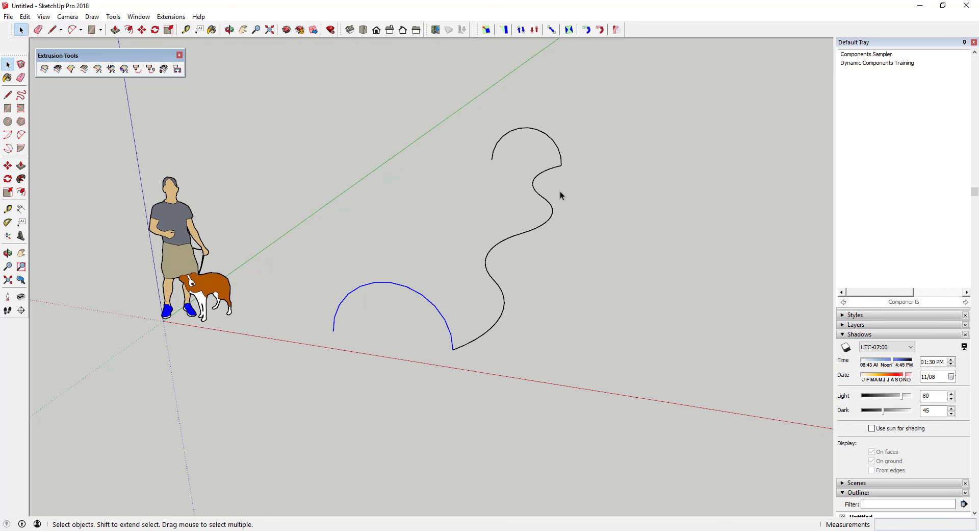
Weld the four arcs of the wavy path between the two semicircles into a single curve
{"action": "left_click", "coordinate": [533, 188]}
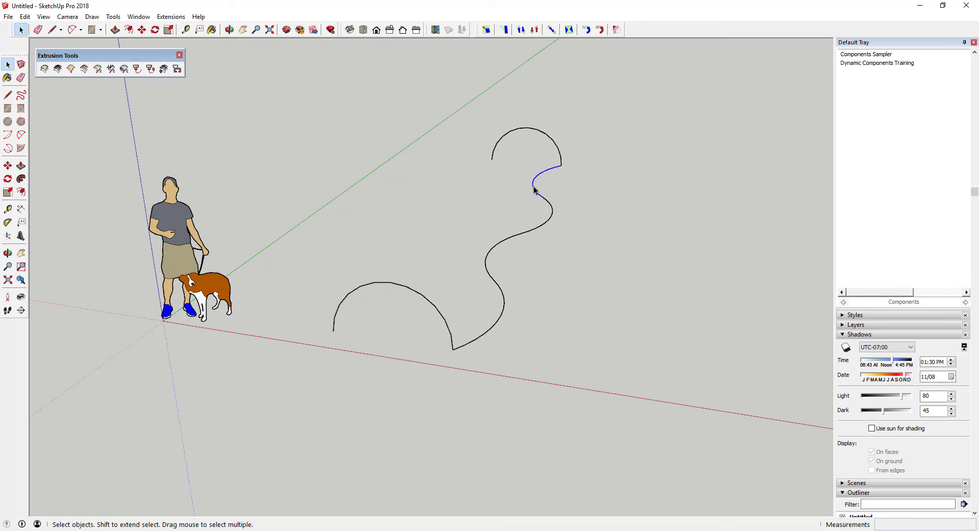
{"action": "left_click", "coordinate": [551, 212]}
{"action": "left_click", "coordinate": [500, 247]}
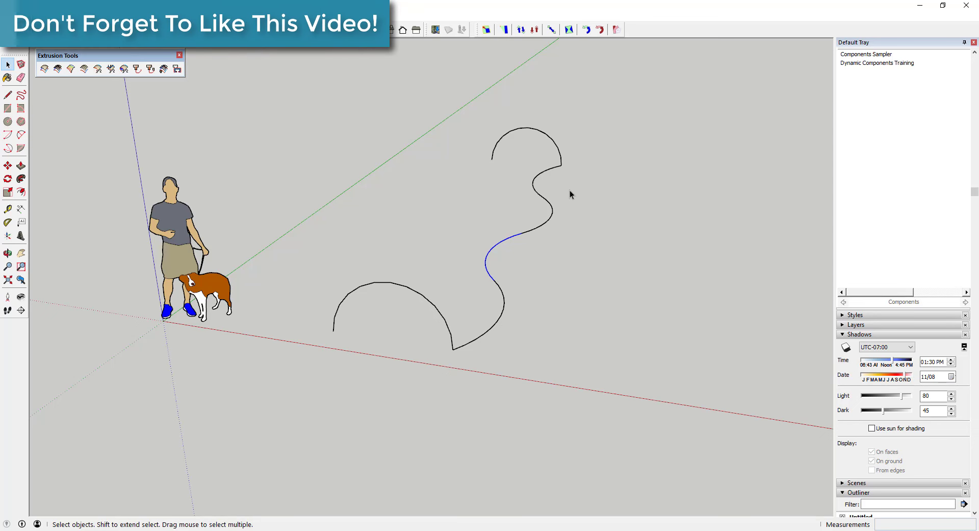
{"action": "left_click_drag", "start_coordinate": [559, 191], "coordinate": [453, 302]}
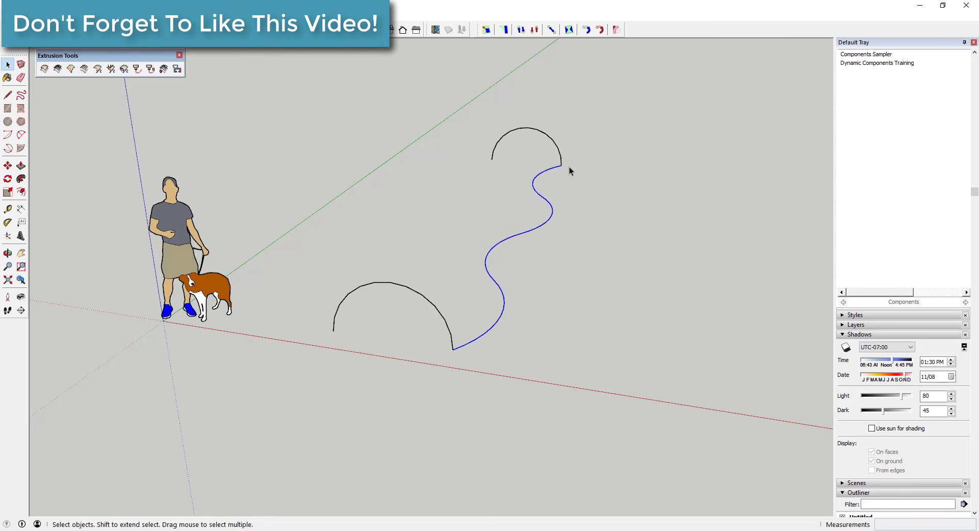
{"action": "left_click", "coordinate": [171, 17]}
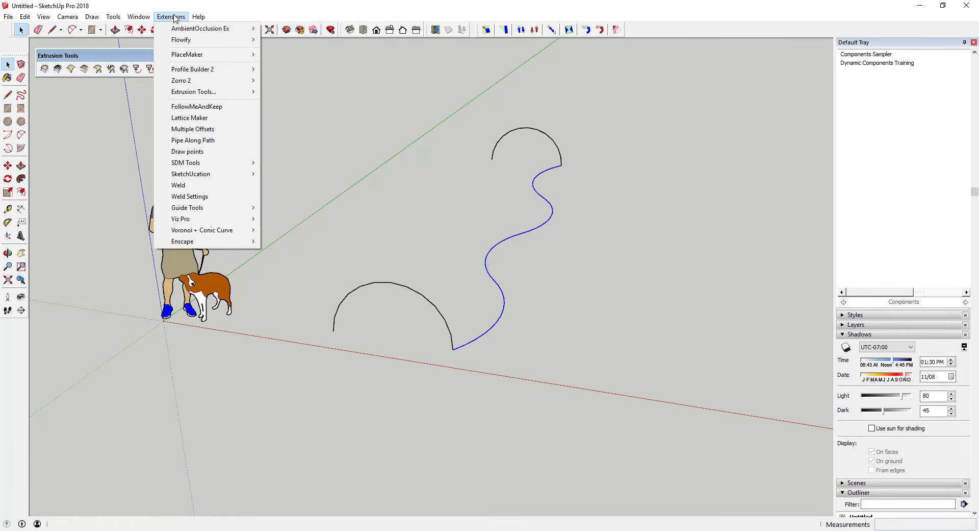
{"action": "left_click", "coordinate": [204, 185]}
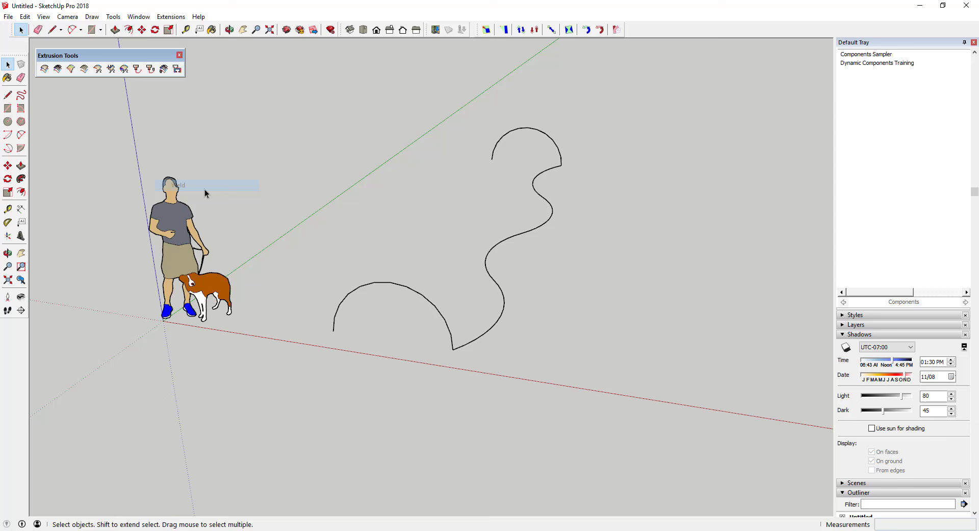
Copy the welded wavy curve along the red axis to a clear spot beyond the semicircles' left ends
{"action": "left_click", "coordinate": [545, 224]}
{"action": "middle_click_drag", "start_coordinate": [544, 224], "coordinate": [544, 198]}
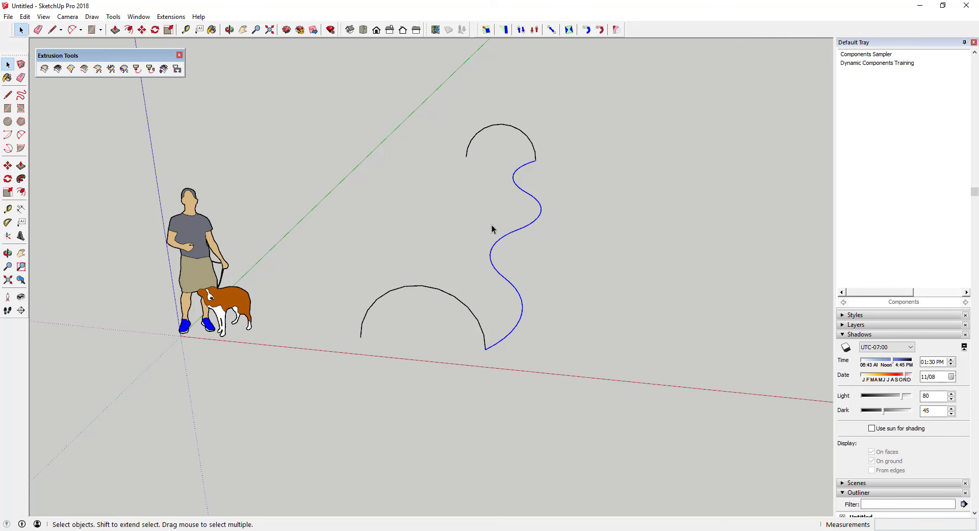
{"action": "middle_click_drag", "start_coordinate": [514, 175], "coordinate": [565, 320]}
{"action": "key", "text": "m"}
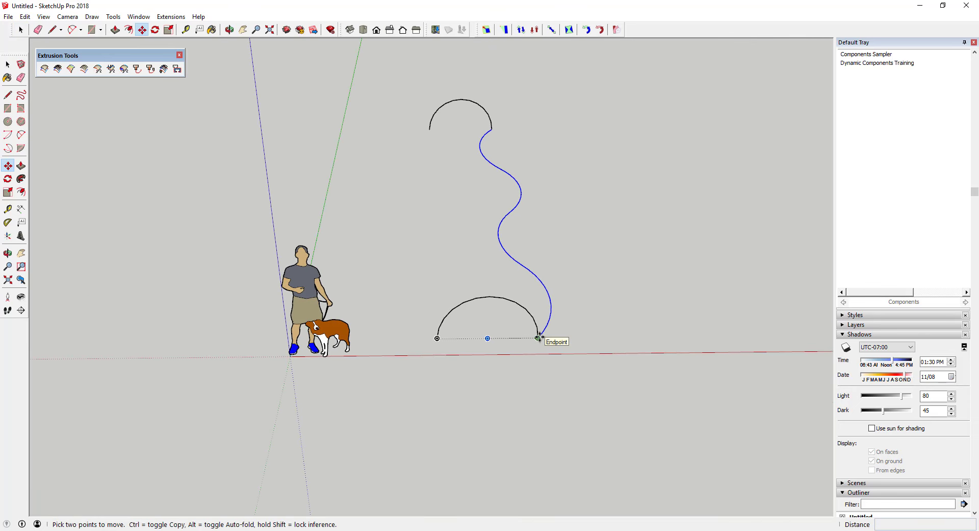
{"action": "left_click", "coordinate": [538, 337], "text": "ctrl"}
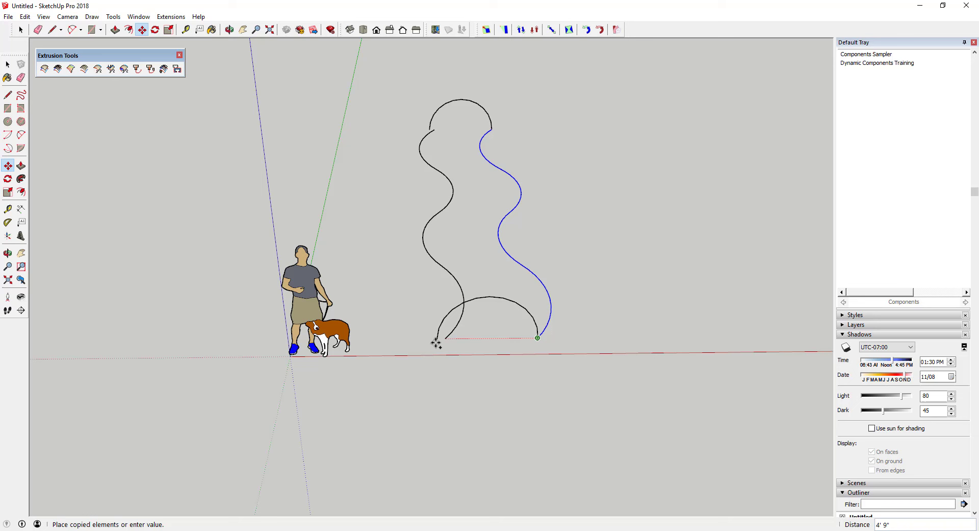
{"action": "left_click", "coordinate": [389, 339]}
Mirror the copied wavy curve by scaling it -1.00 along the red axis
{"action": "key", "text": "s"}
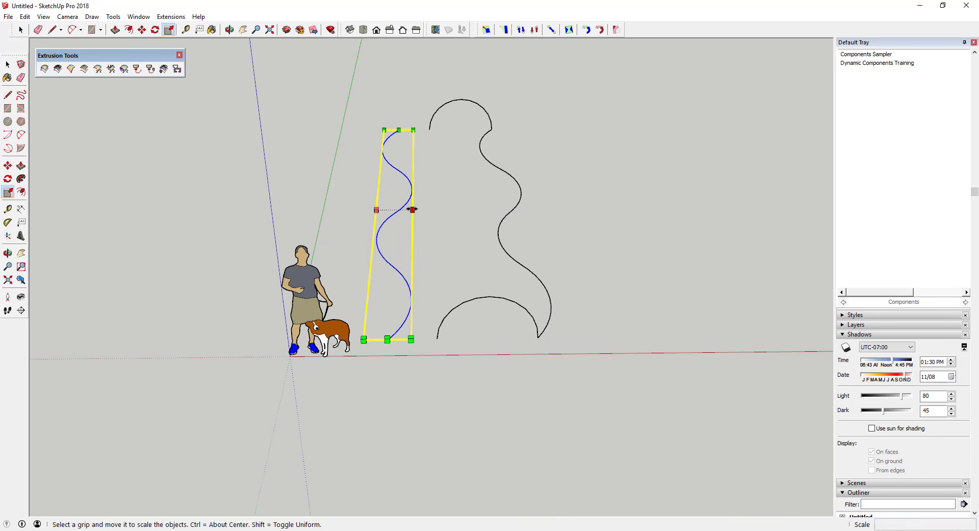
{"action": "left_click_drag", "start_coordinate": [414, 209], "coordinate": [376, 208]}
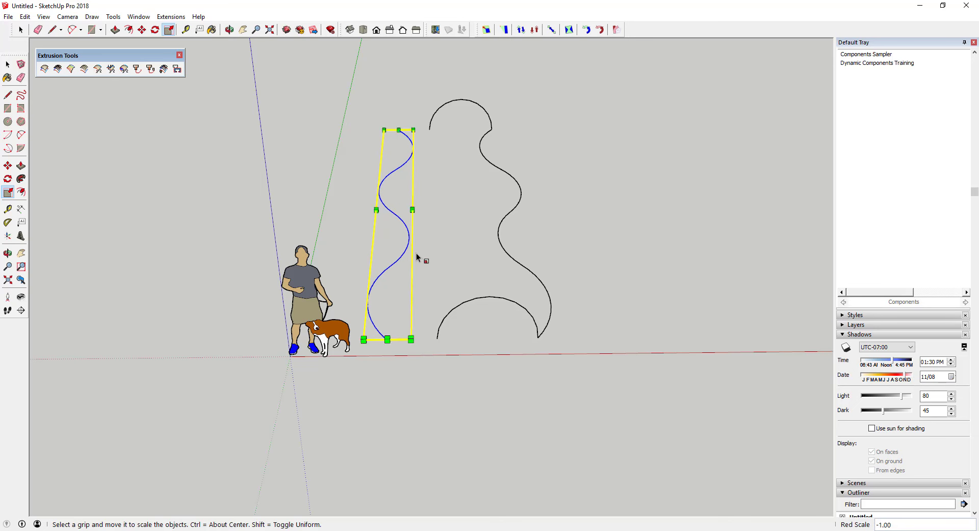
{"action": "key", "text": "space"}
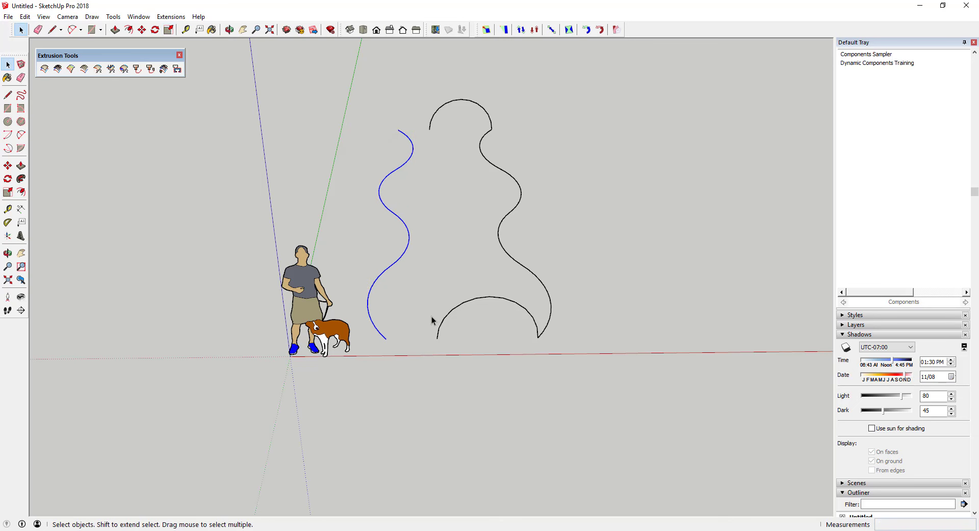
Move the mirrored curve by its lower endpoint onto the front semicircle's left endpoint
{"action": "key", "text": "m"}
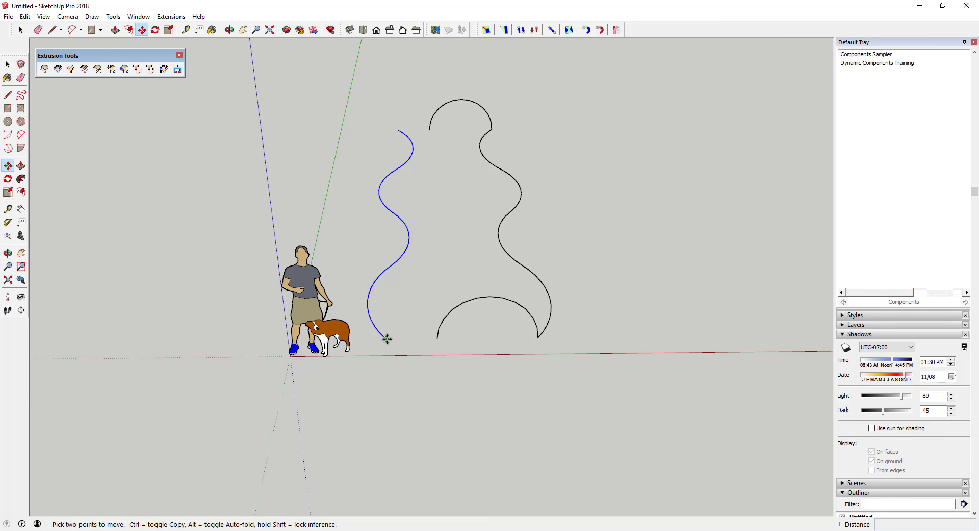
{"action": "left_click", "coordinate": [386, 338]}
{"action": "left_click", "coordinate": [437, 339]}
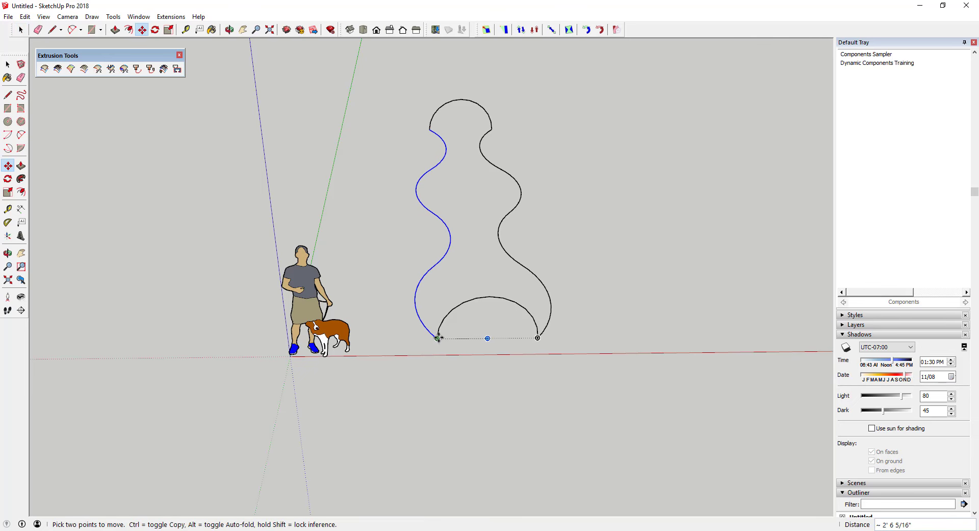
{"action": "middle_click_drag", "start_coordinate": [533, 331], "coordinate": [384, 282]}
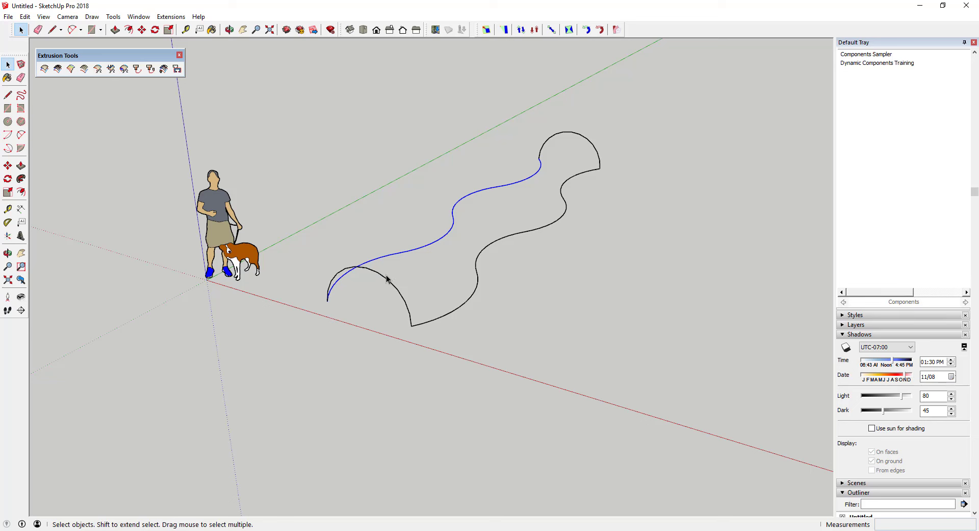
{"action": "left_click", "coordinate": [386, 279]}
{"action": "left_click", "coordinate": [384, 277]}
{"action": "left_click", "coordinate": [582, 139]}
{"action": "left_click", "coordinate": [373, 325]}
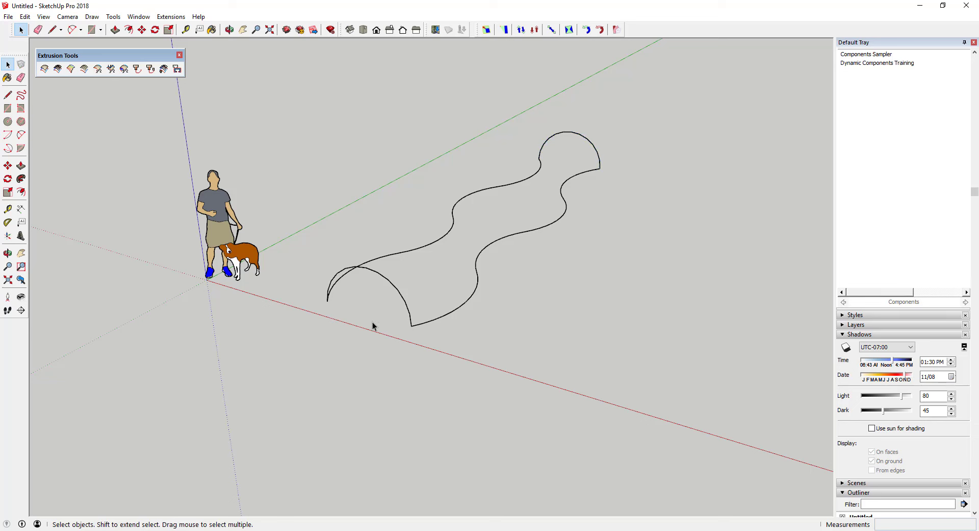
Run Extrude Edges by Rails with the front semicircle as profile, the two wavy curves as rails, and the front semicircle again as melding profile
{"action": "left_click", "coordinate": [44, 69]}
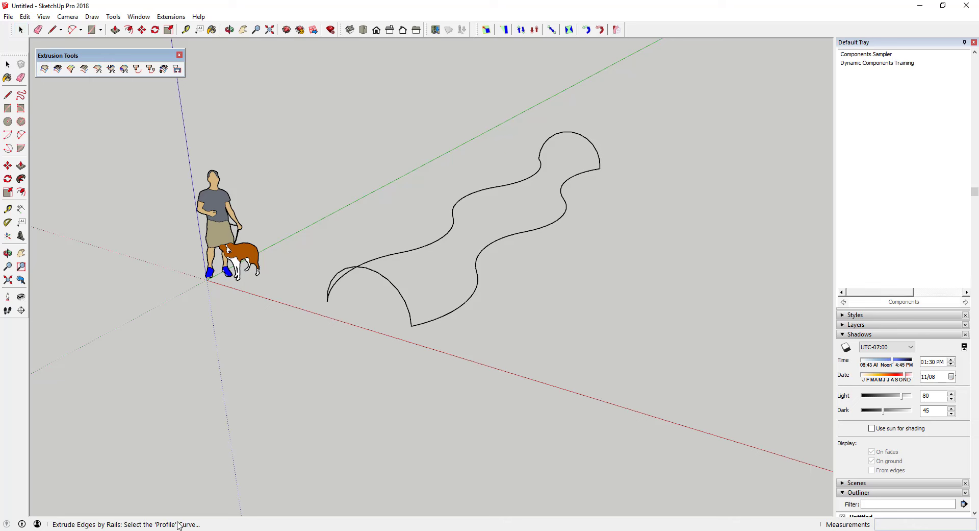
{"action": "left_click", "coordinate": [391, 284]}
{"action": "left_click", "coordinate": [415, 250]}
{"action": "left_click", "coordinate": [488, 252]}
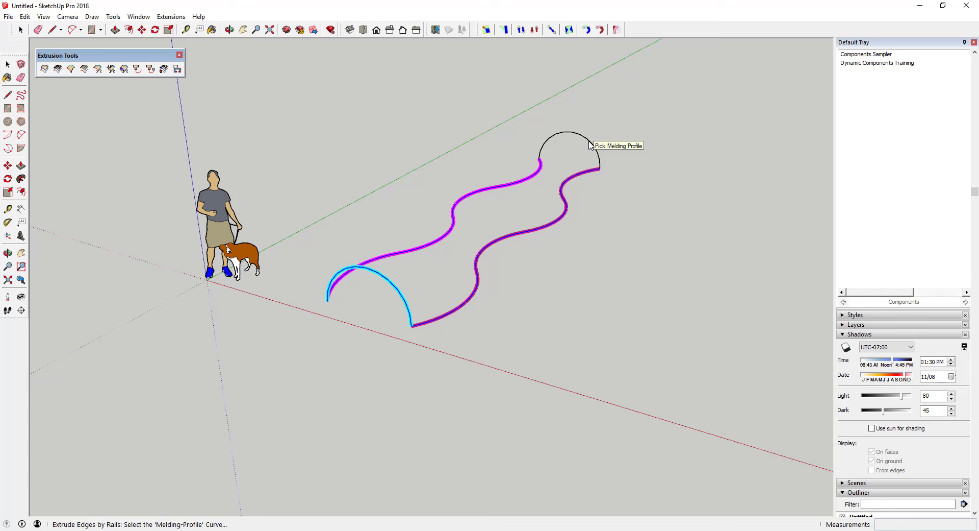
{"action": "left_click", "coordinate": [394, 285]}
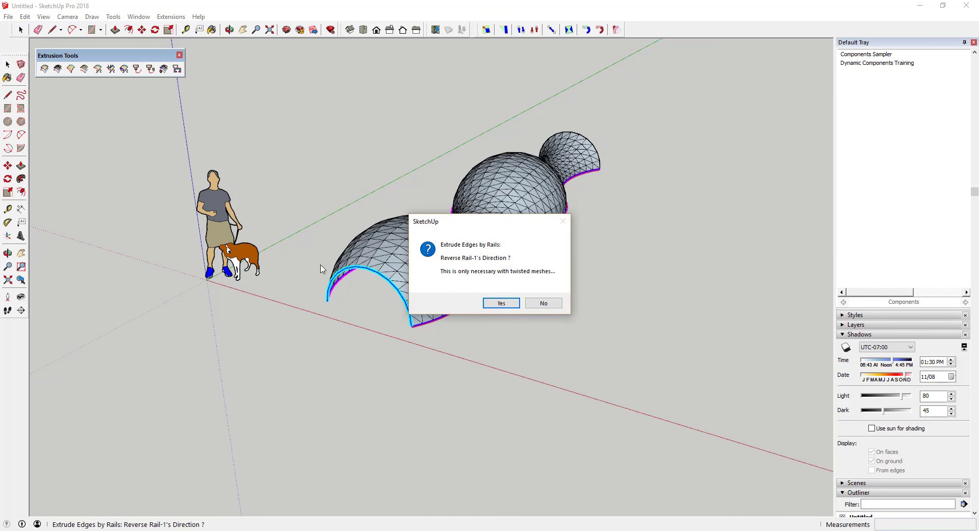
Keep Rail-1's direction unreversed and reverse the faces of the extruded mesh
{"action": "left_click_drag", "start_coordinate": [501, 227], "coordinate": [678, 217]}
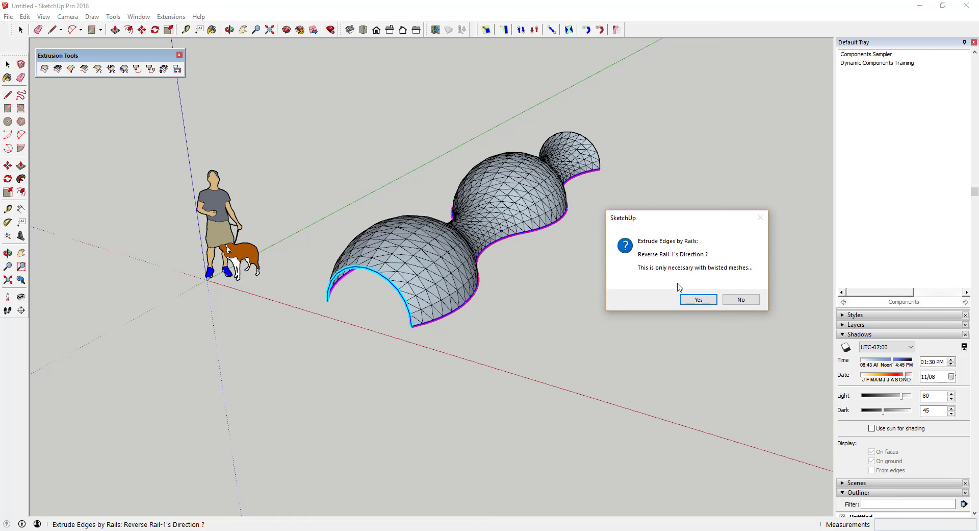
{"action": "left_click", "coordinate": [741, 301]}
{"action": "left_click_drag", "start_coordinate": [512, 223], "coordinate": [668, 220]}
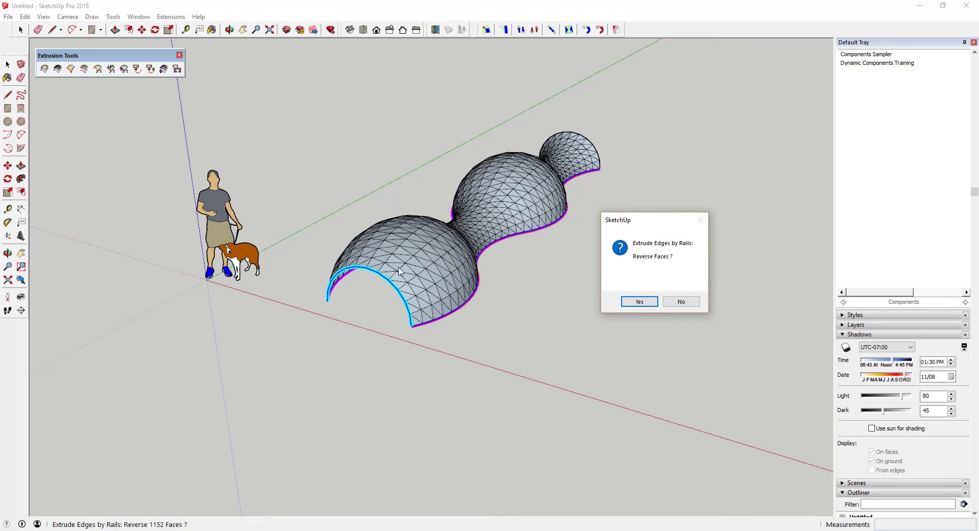
{"action": "left_click", "coordinate": [634, 301]}
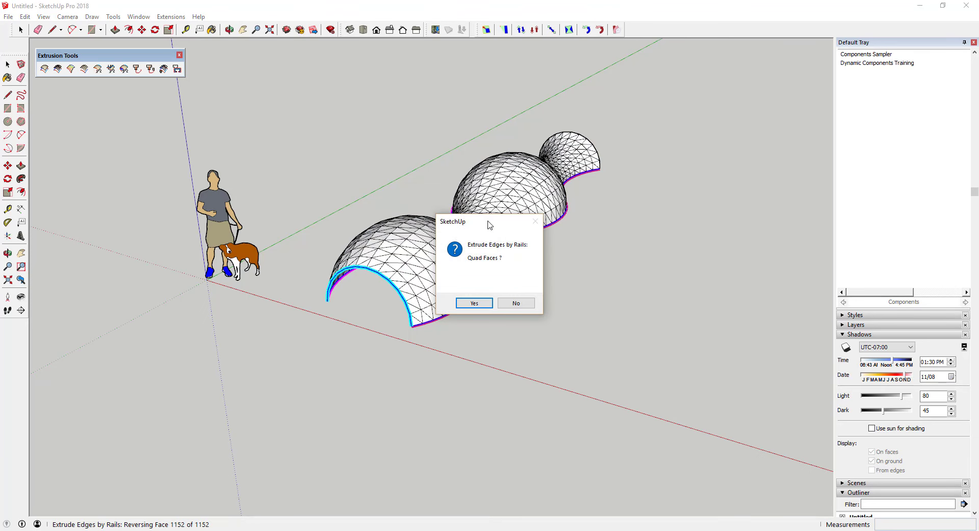
Convert the mesh to quad faces and keep the original curves
{"action": "left_click_drag", "start_coordinate": [489, 224], "coordinate": [654, 206]}
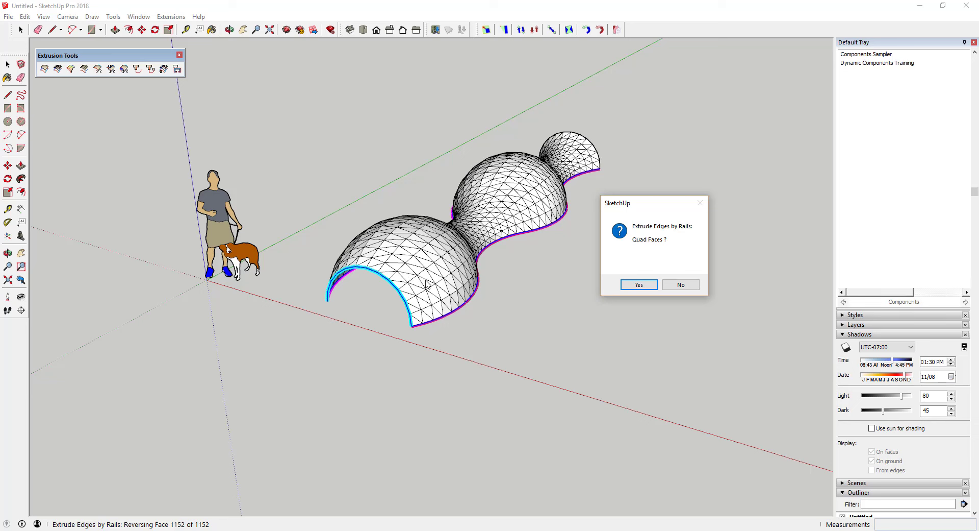
{"action": "left_click", "coordinate": [640, 288]}
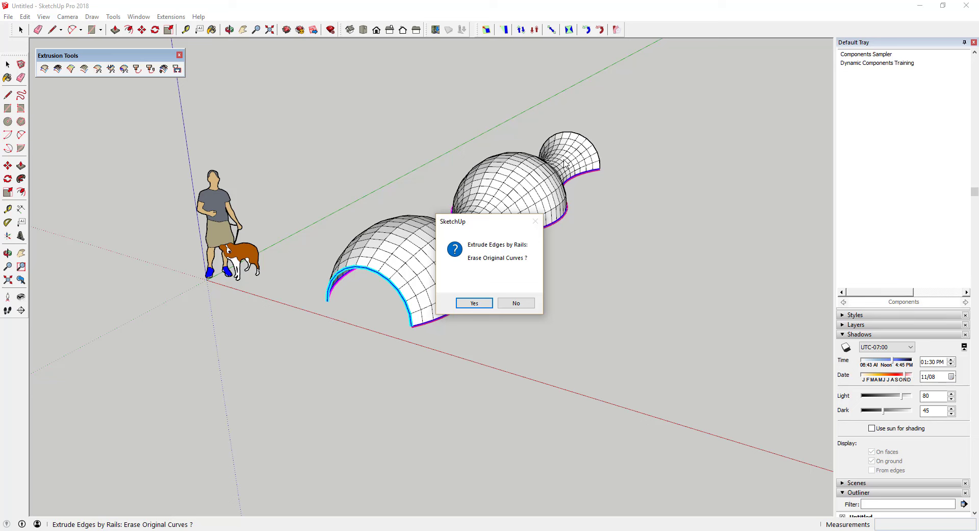
{"action": "left_click", "coordinate": [525, 304]}
Move the extruded surface group along the red axis to a clear spot beside its source curves
{"action": "left_click", "coordinate": [438, 259]}
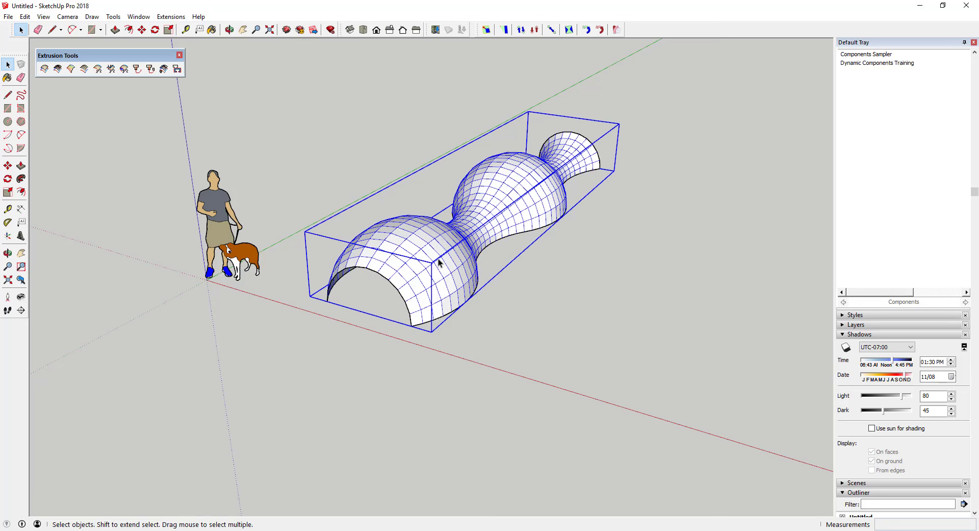
{"action": "key", "text": "m"}
{"action": "left_click", "coordinate": [421, 262]}
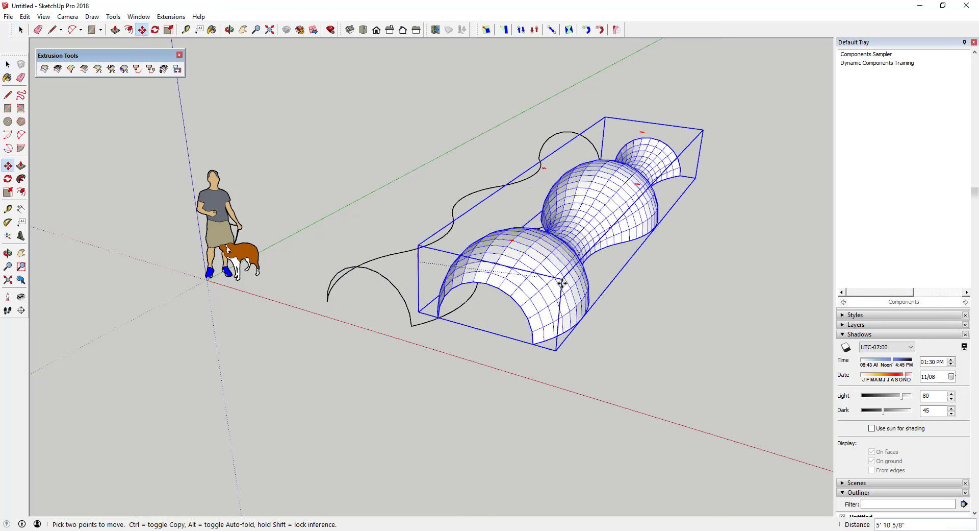
{"action": "left_click", "coordinate": [780, 350]}
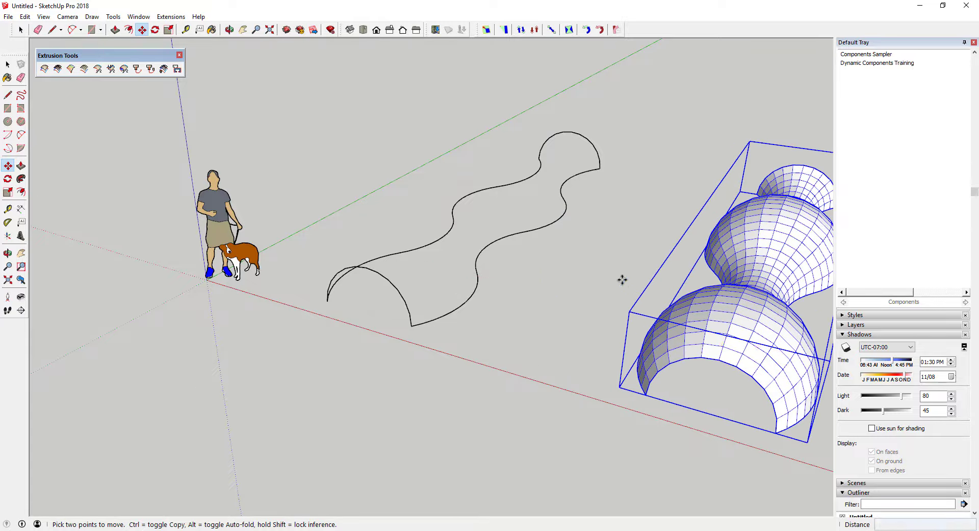
Examine the extruded quad-face surface and compare it with its source curves from several angles
{"action": "scroll", "coordinate": [783, 332], "scroll_direction": "up", "scroll_amount": 2}
{"action": "middle_click_drag", "start_coordinate": [784, 332], "coordinate": [587, 295]}
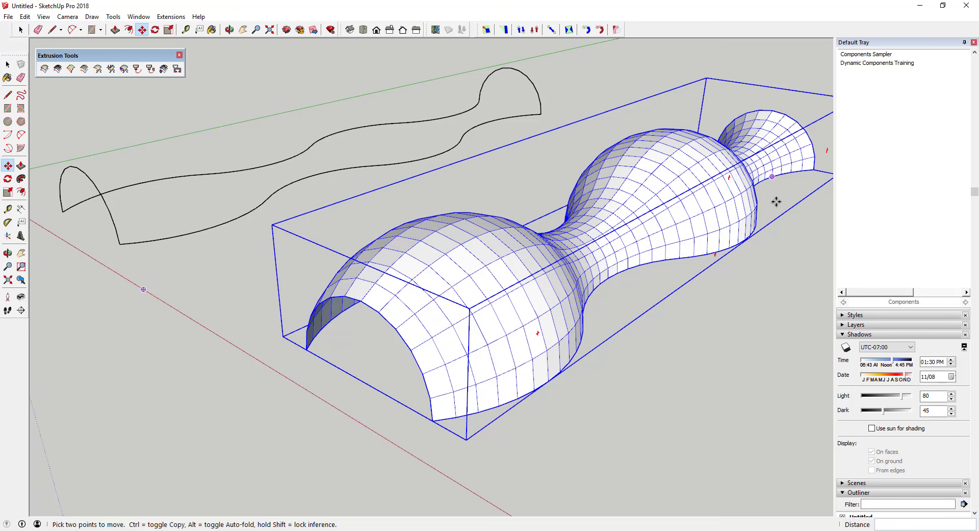
{"action": "mouse_move", "coordinate": [768, 220]}
{"action": "middle_mouse_down"}
{"action": "mouse_move", "coordinate": [277, 197]}
{"action": "mouse_move", "coordinate": [662, 196]}
{"action": "mouse_move", "coordinate": [780, 221]}
{"action": "middle_mouse_up"}
{"action": "scroll", "coordinate": [725, 216], "scroll_direction": "down", "scroll_amount": 4}
{"action": "scroll", "coordinate": [682, 241], "scroll_direction": "up", "scroll_amount": 5}
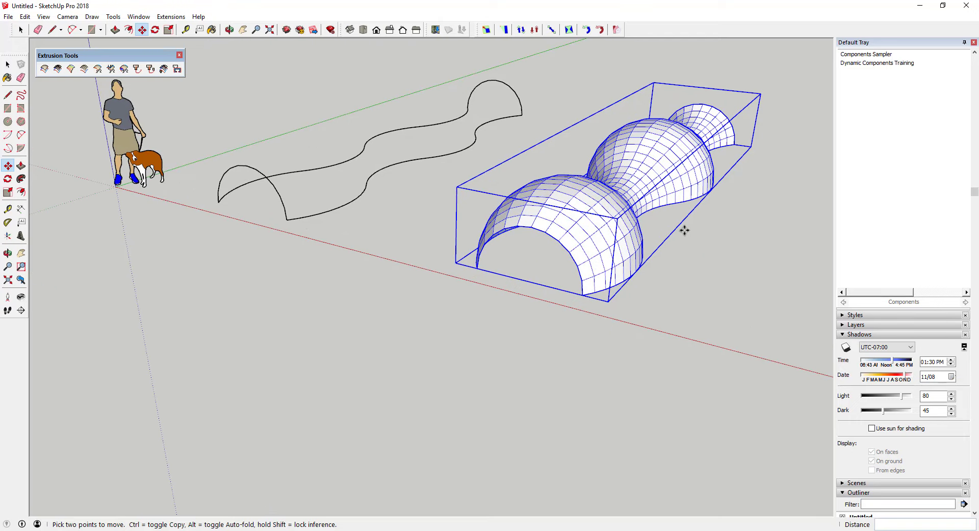
{"action": "key", "text": "space"}
{"action": "left_click", "coordinate": [717, 243]}
{"action": "scroll", "coordinate": [750, 123], "scroll_direction": "up", "scroll_amount": 3}
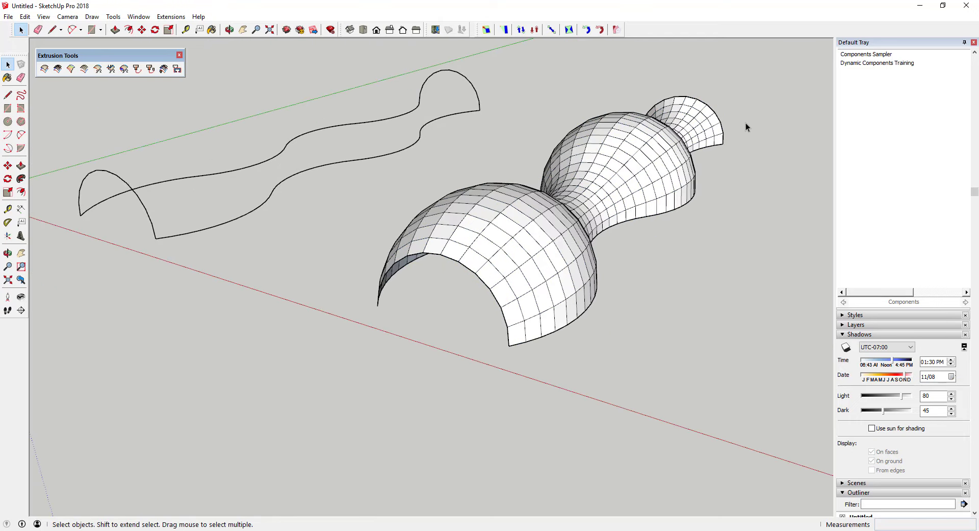
{"action": "middle_click_drag", "start_coordinate": [531, 176], "coordinate": [639, 320]}
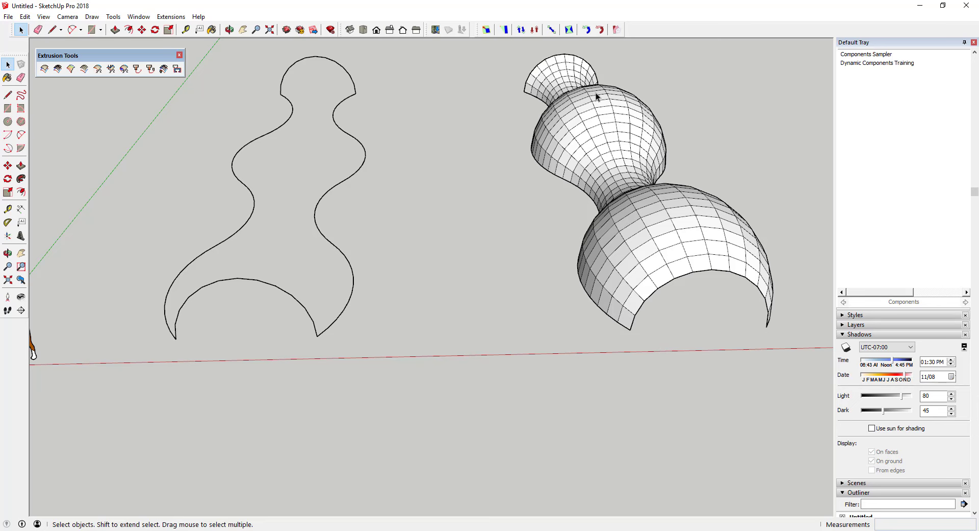
{"action": "scroll", "coordinate": [686, 247], "scroll_direction": "down", "scroll_amount": 3}
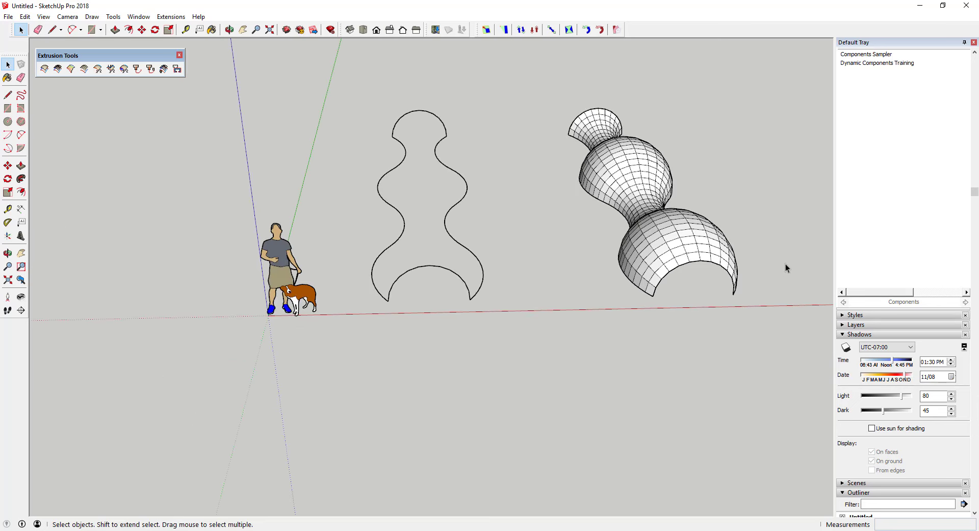
{"action": "scroll", "coordinate": [580, 312], "scroll_direction": "up", "scroll_amount": 3}
{"action": "scroll", "coordinate": [642, 196], "scroll_direction": "down", "scroll_amount": 4}
{"action": "mouse_move", "coordinate": [643, 197]}
{"action": "middle_mouse_down"}
{"action": "mouse_move", "coordinate": [603, 204]}
{"action": "mouse_move", "coordinate": [541, 239]}
{"action": "middle_mouse_up"}
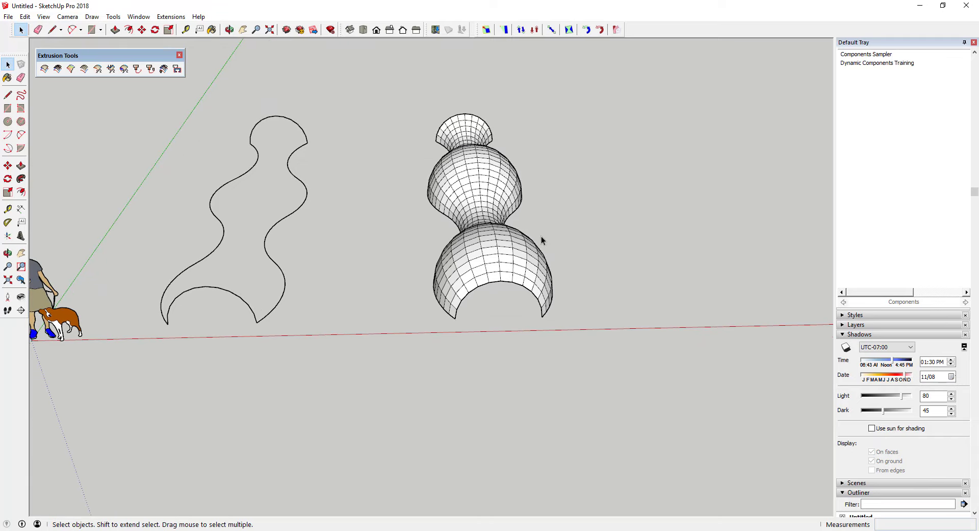
{"action": "mouse_move", "coordinate": [545, 315]}
{"action": "middle_mouse_down"}
{"action": "mouse_move", "coordinate": [583, 186]}
{"action": "mouse_move", "coordinate": [558, 183]}
{"action": "middle_mouse_up"}
Copy the extruded surface group straight down along the blue axis, below the original
{"action": "left_click", "coordinate": [495, 198]}
{"action": "scroll", "coordinate": [517, 189], "scroll_direction": "up", "scroll_amount": 4}
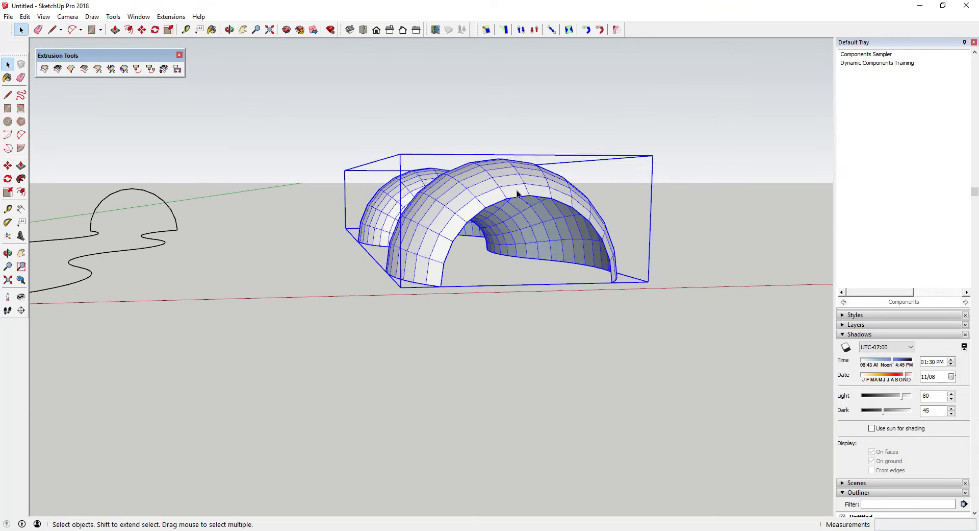
{"action": "key", "text": "m"}
{"action": "left_click", "coordinate": [535, 197]}
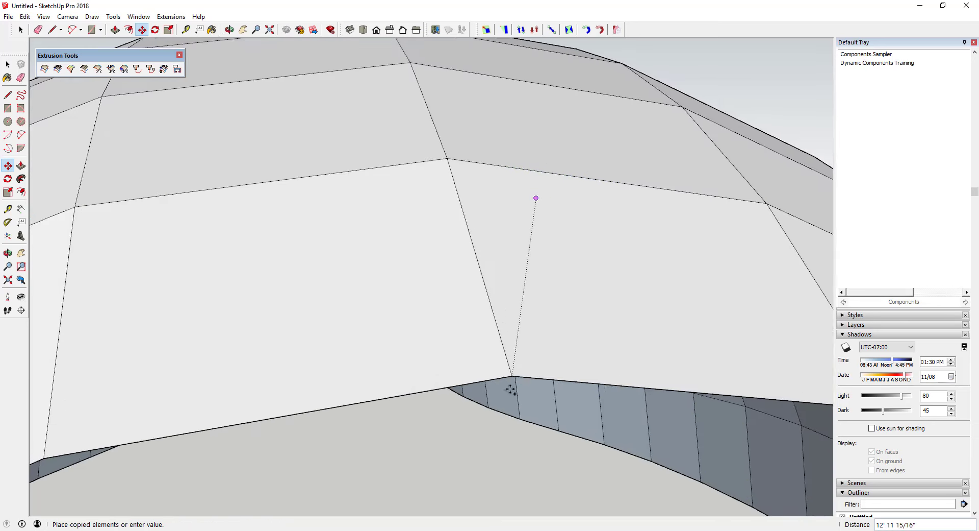
{"action": "scroll", "coordinate": [520, 258], "scroll_direction": "down", "scroll_amount": 4}
{"action": "left_click", "coordinate": [525, 335]}
Flip the lower copy vertically by scaling it -1.00 along the blue axis
{"action": "key", "text": "s"}
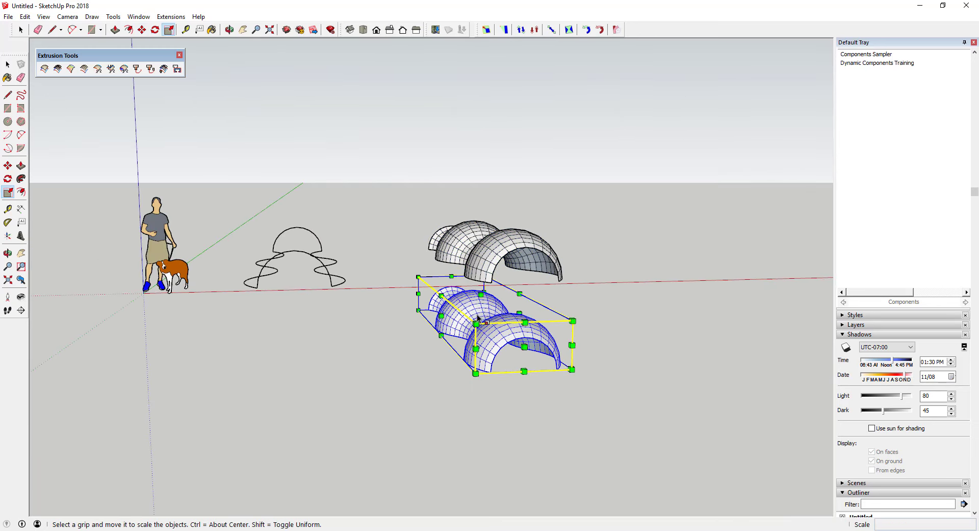
{"action": "left_click", "coordinate": [480, 295]}
{"action": "key", "text": "ctrl"}
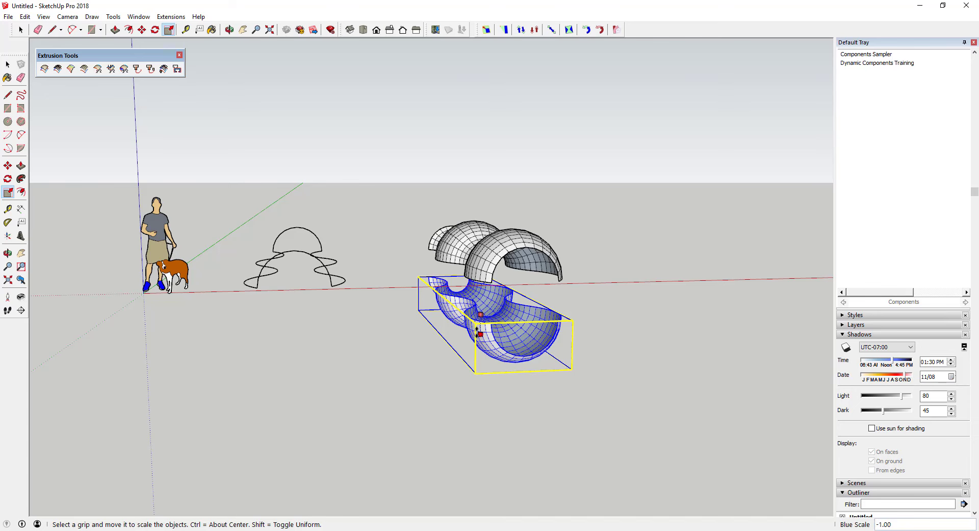
{"action": "left_click", "coordinate": [479, 333]}
{"action": "key", "text": "space"}
Move the flipped copy up by its front corner onto the matching corner of the original surface, forming a closed tube
{"action": "key", "text": "m"}
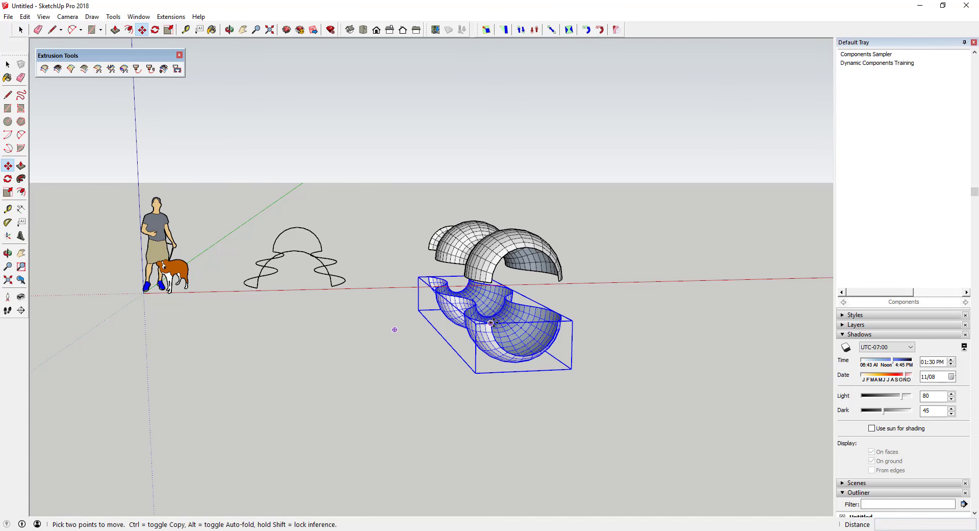
{"action": "left_click", "coordinate": [491, 322]}
{"action": "left_click", "coordinate": [492, 282]}
{"action": "key", "text": "space"}
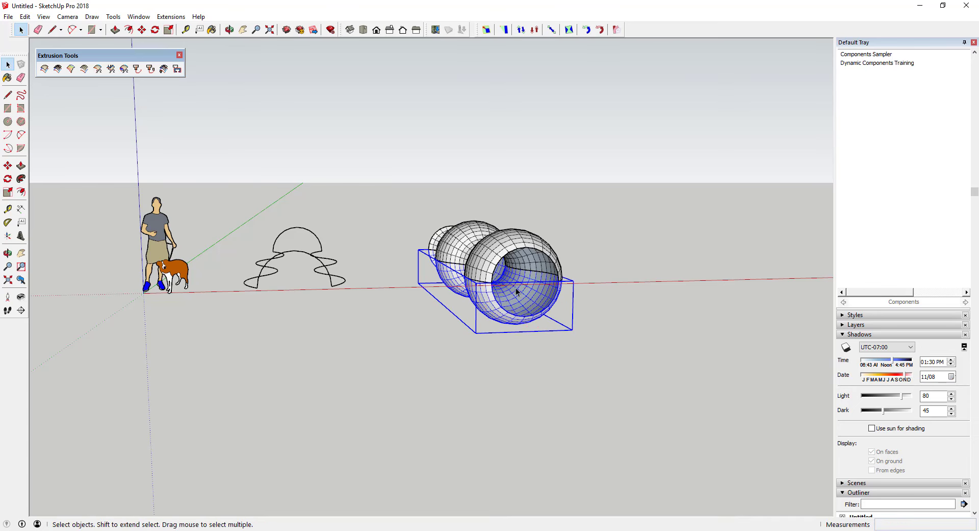
Inspect the closed tube's interior, seam and outer shape from the front and from above
{"action": "scroll", "coordinate": [516, 290], "scroll_direction": "up", "scroll_amount": 3}
{"action": "middle_click_drag", "start_coordinate": [546, 277], "coordinate": [505, 270]}
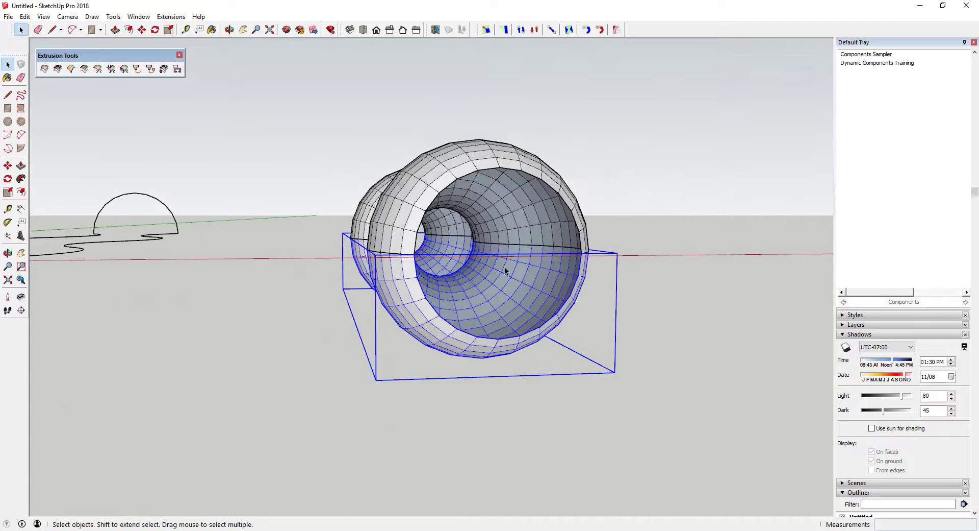
{"action": "scroll", "coordinate": [505, 271], "scroll_direction": "down", "scroll_amount": 3}
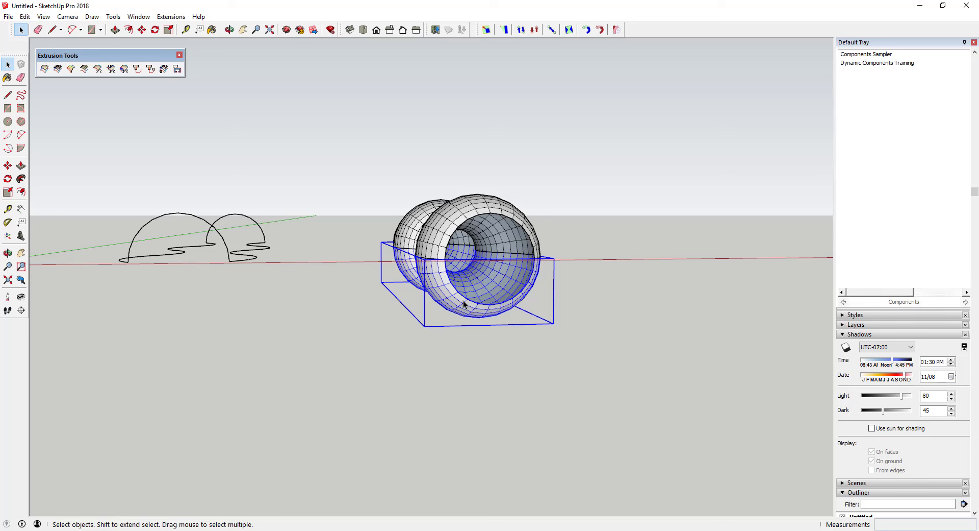
{"action": "scroll", "coordinate": [554, 254], "scroll_direction": "down", "scroll_amount": 3}
{"action": "scroll", "coordinate": [554, 254], "scroll_direction": "up", "scroll_amount": 5}
{"action": "middle_click_drag", "start_coordinate": [554, 254], "coordinate": [307, 213]}
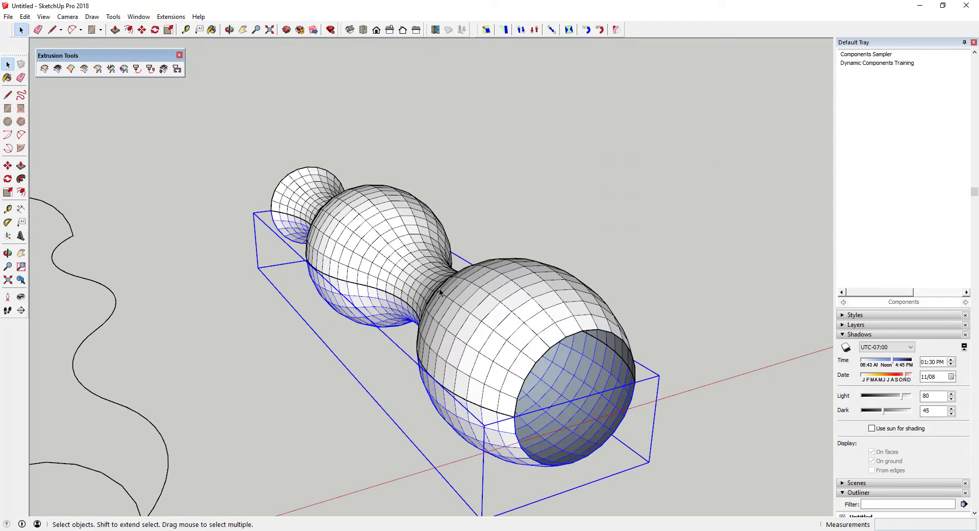
{"action": "scroll", "coordinate": [533, 321], "scroll_direction": "down", "scroll_amount": 2}
{"action": "scroll", "coordinate": [520, 306], "scroll_direction": "up", "scroll_amount": 3}
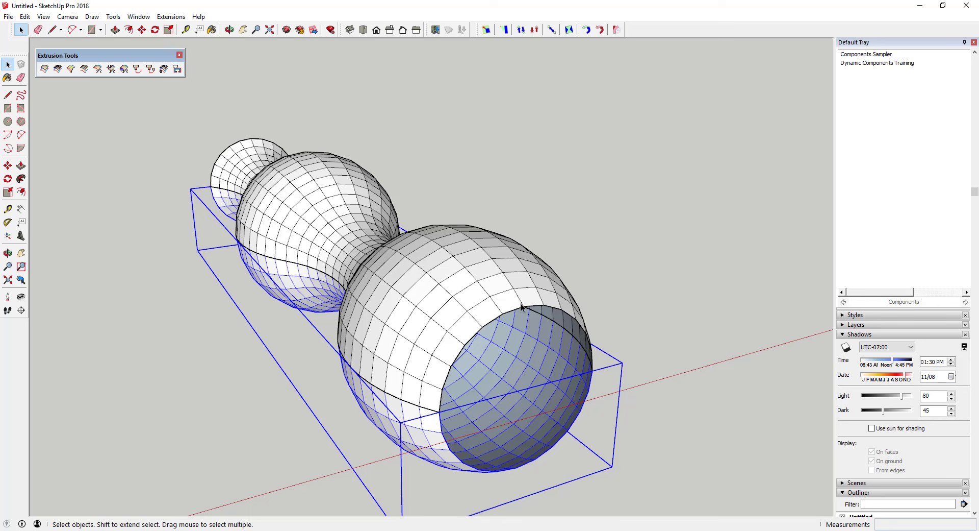
Undo the flipped copy's last move and delete that copy, keeping only the original upper surface
{"action": "scroll", "coordinate": [510, 317], "scroll_direction": "down", "scroll_amount": 5}
{"action": "key", "text": "Delete"}
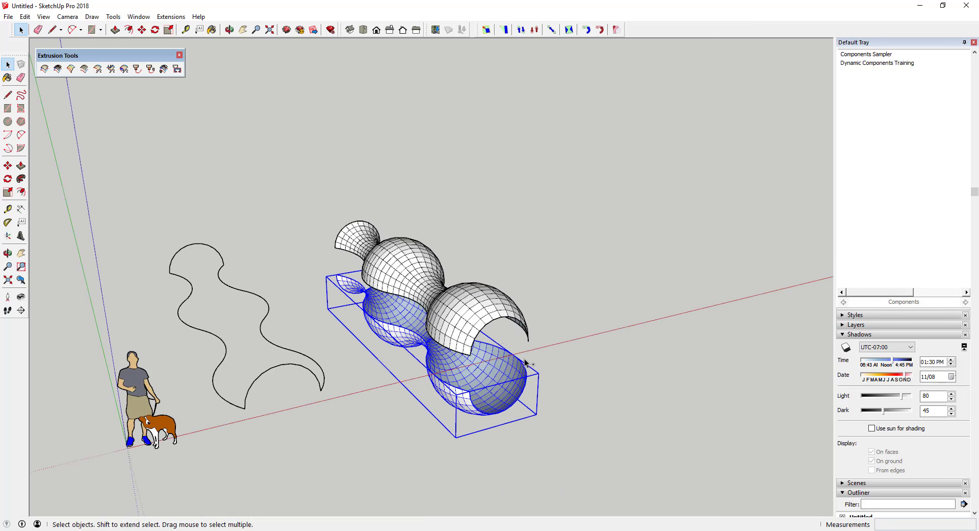
{"action": "middle_click_drag", "start_coordinate": [531, 366], "coordinate": [422, 311]}
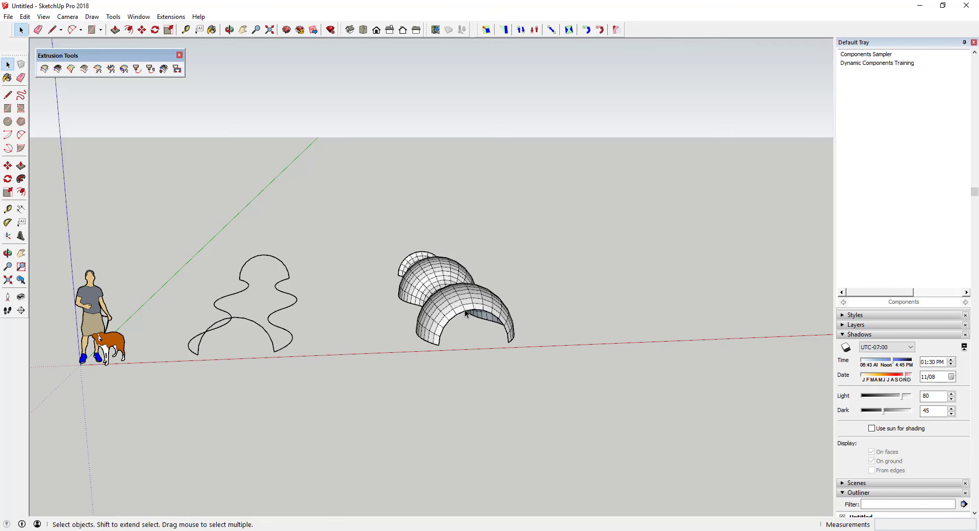
{"action": "key", "text": "l"}
{"action": "middle_click_drag", "start_coordinate": [442, 339], "coordinate": [488, 266]}
{"action": "scroll", "coordinate": [560, 338], "scroll_direction": "up", "scroll_amount": 5}
{"action": "scroll", "coordinate": [547, 348], "scroll_direction": "down", "scroll_amount": 5}
{"action": "key", "text": "space"}
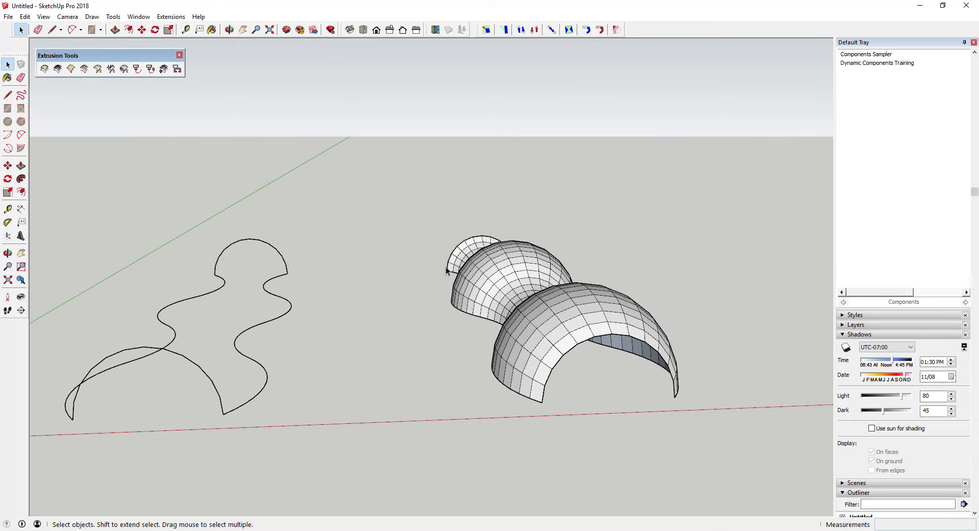
Draw a vertical line from the surface's front-left base corner to a point well above the vault
{"action": "middle_click_drag", "start_coordinate": [717, 391], "coordinate": [662, 295]}
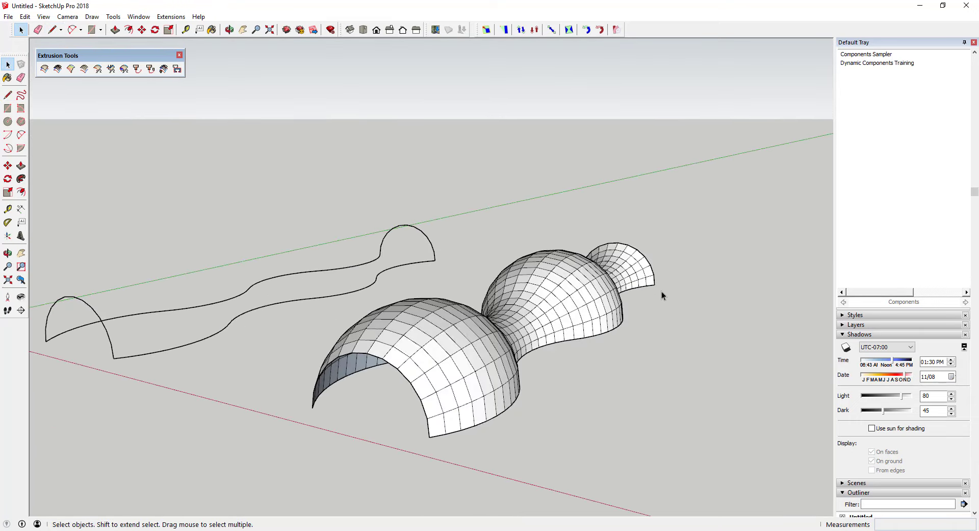
{"action": "middle_click_drag", "start_coordinate": [543, 302], "coordinate": [654, 372]}
{"action": "middle_click_drag", "start_coordinate": [767, 369], "coordinate": [580, 372], "text": "shift"}
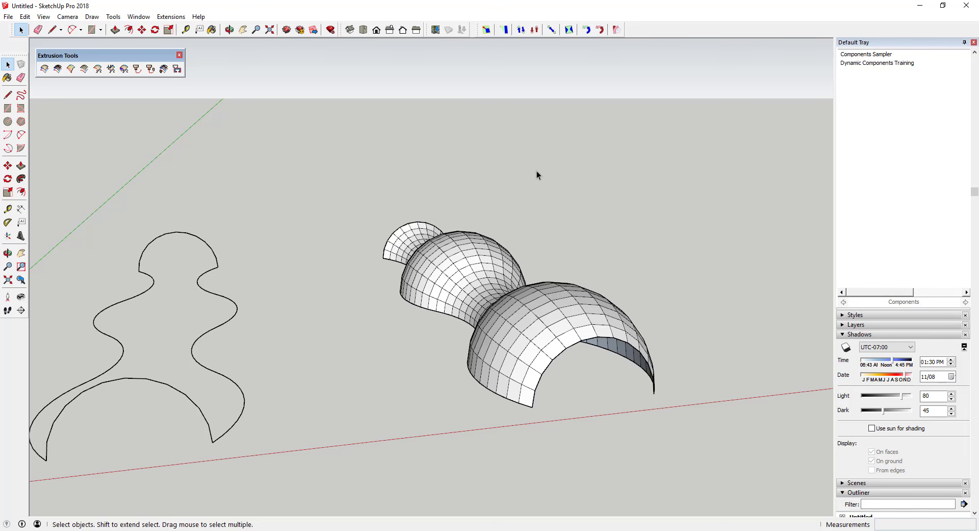
{"action": "key", "text": "l"}
{"action": "left_click", "coordinate": [533, 406]}
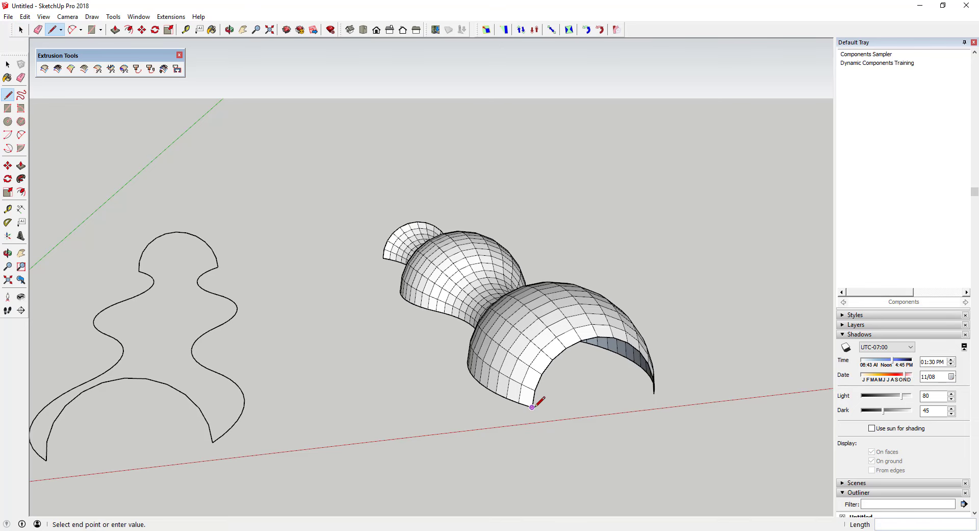
{"action": "scroll", "coordinate": [533, 406], "scroll_direction": "down", "scroll_amount": 3}
{"action": "left_click", "coordinate": [538, 278]}
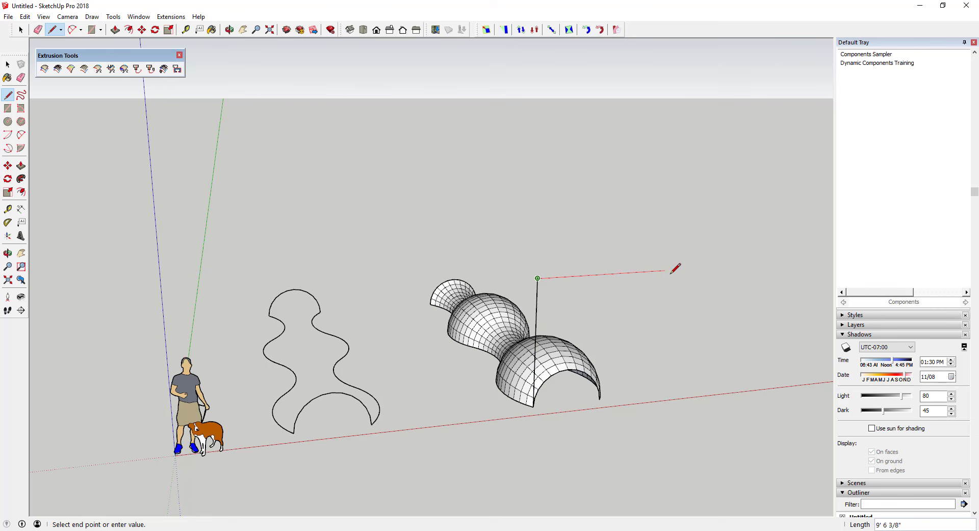
{"action": "key", "text": "space"}
Draw a horizontal rectangle about 10' 3" by 23' 11" above the vault, starting from the top of the vertical line
{"action": "middle_click_drag", "start_coordinate": [665, 286], "coordinate": [575, 286]}
{"action": "key", "text": "r"}
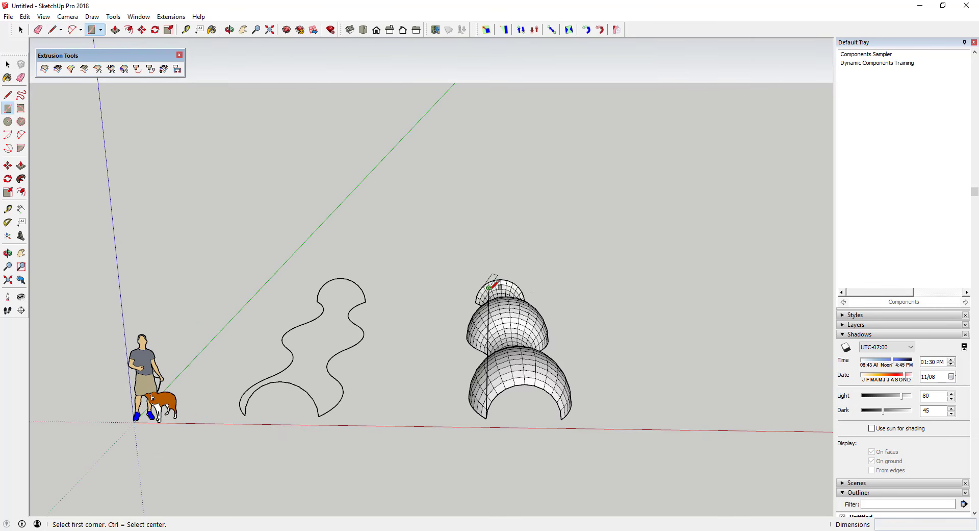
{"action": "left_click", "coordinate": [489, 288]}
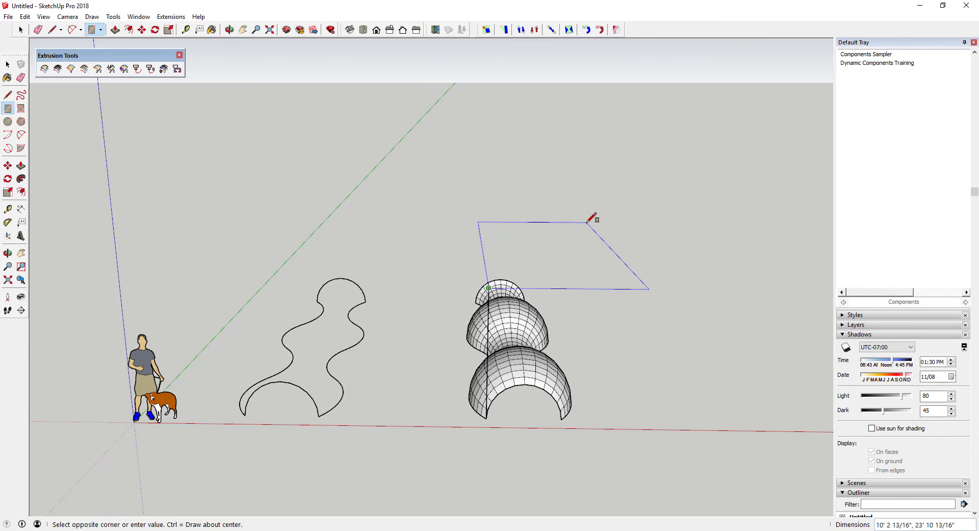
{"action": "left_click", "coordinate": [588, 220]}
{"action": "key", "text": "space"}
{"action": "scroll", "coordinate": [704, 306], "scroll_direction": "up", "scroll_amount": 3}
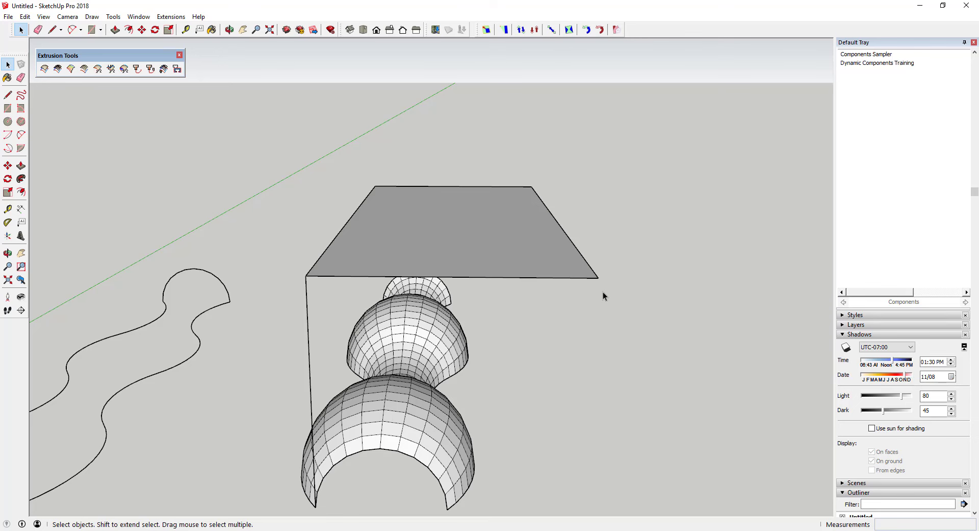
Draw a line from the rectangle's front-right corner down to the vault's front-right base corner
{"action": "key", "text": "l"}
{"action": "left_click", "coordinate": [599, 277]}
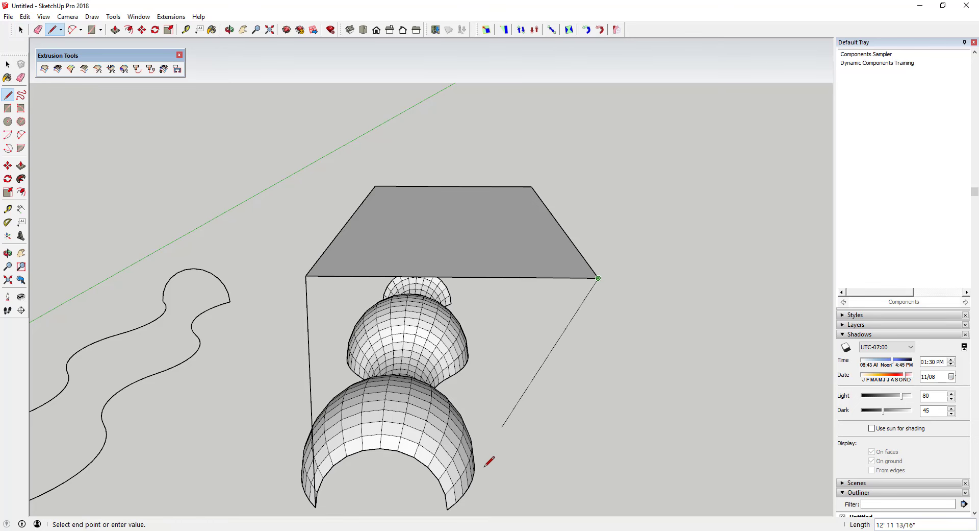
{"action": "left_click", "coordinate": [448, 509]}
{"action": "key", "text": "space"}
Group the two connecting lines that join the vault's front base corners to the rectangle
{"action": "scroll", "coordinate": [569, 350], "scroll_direction": "down", "scroll_amount": 4}
{"action": "middle_click_drag", "start_coordinate": [568, 350], "coordinate": [465, 358]}
{"action": "left_click", "coordinate": [463, 385]}
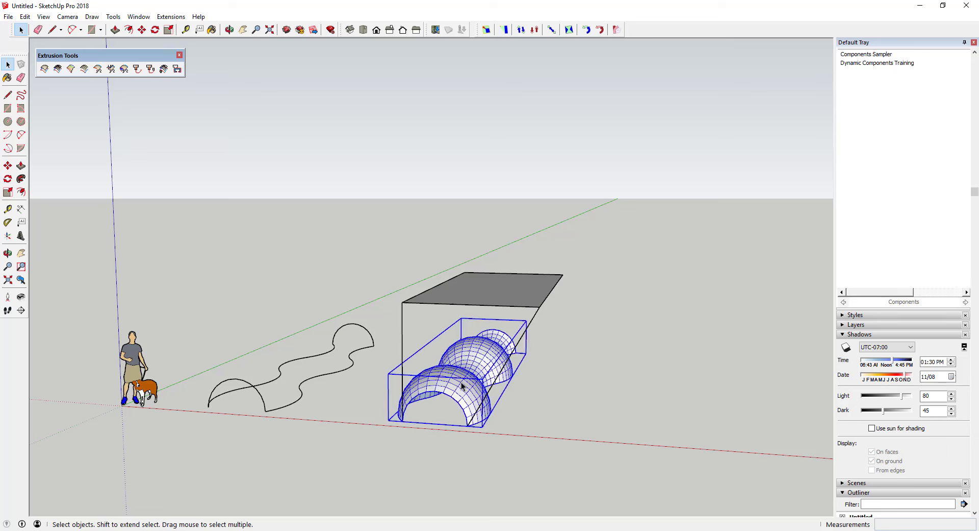
{"action": "left_click", "coordinate": [499, 285]}
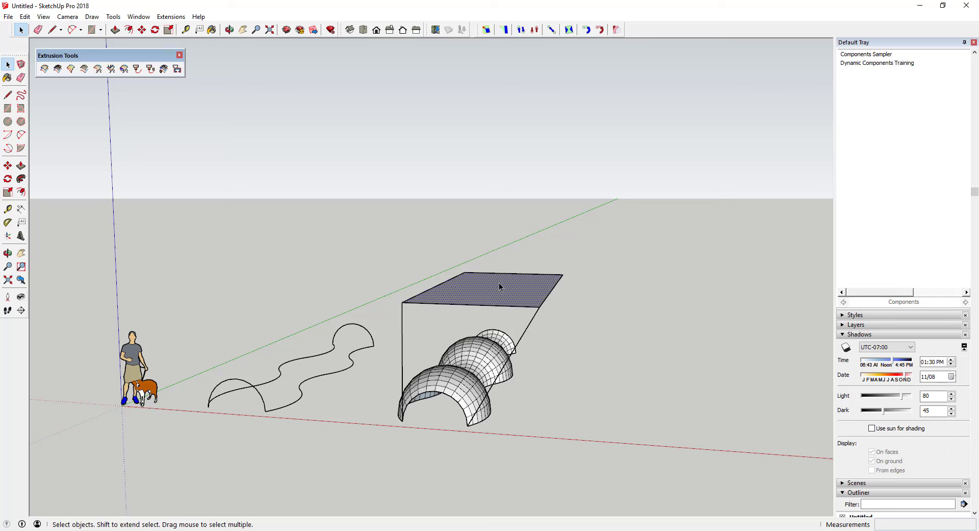
{"action": "left_click", "coordinate": [528, 327]}
{"action": "left_click", "coordinate": [402, 327], "text": "shift"}
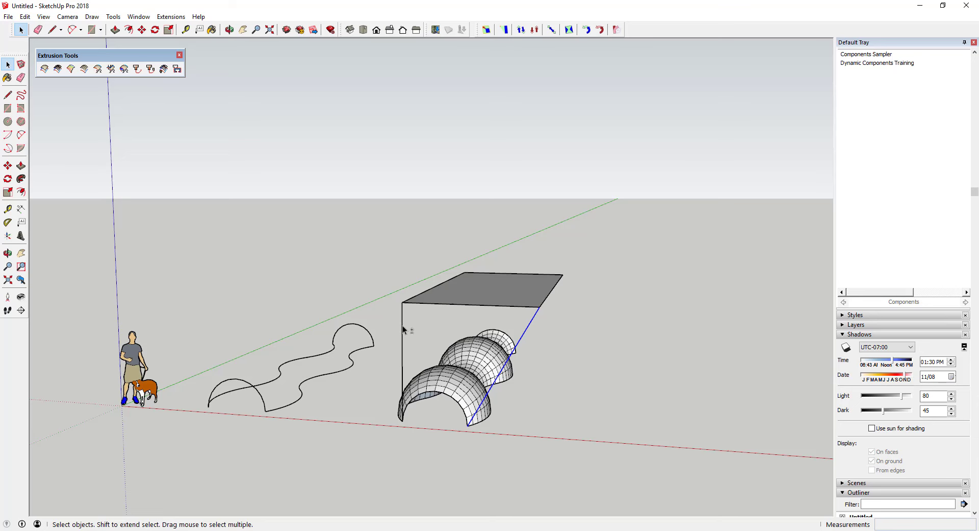
{"action": "middle_click_drag", "start_coordinate": [402, 327], "coordinate": [431, 319]}
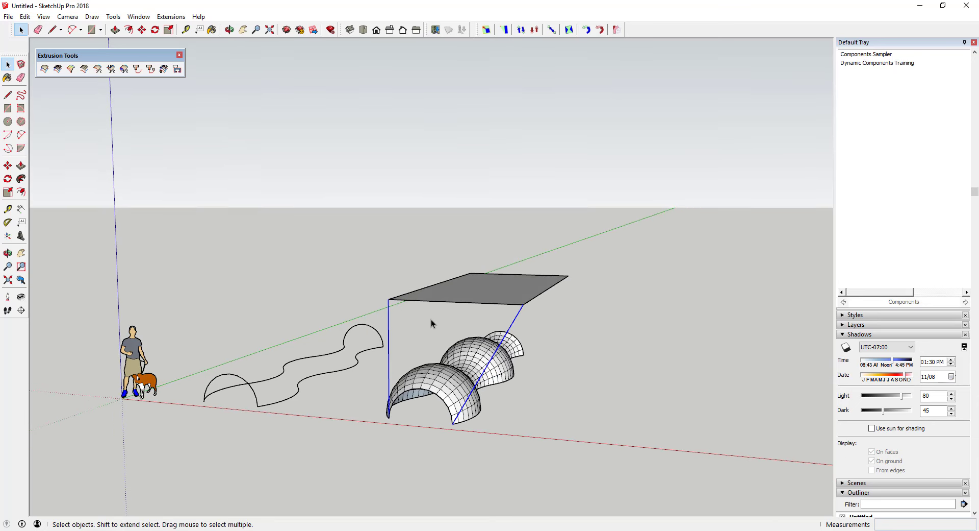
{"action": "left_click", "coordinate": [405, 330]}
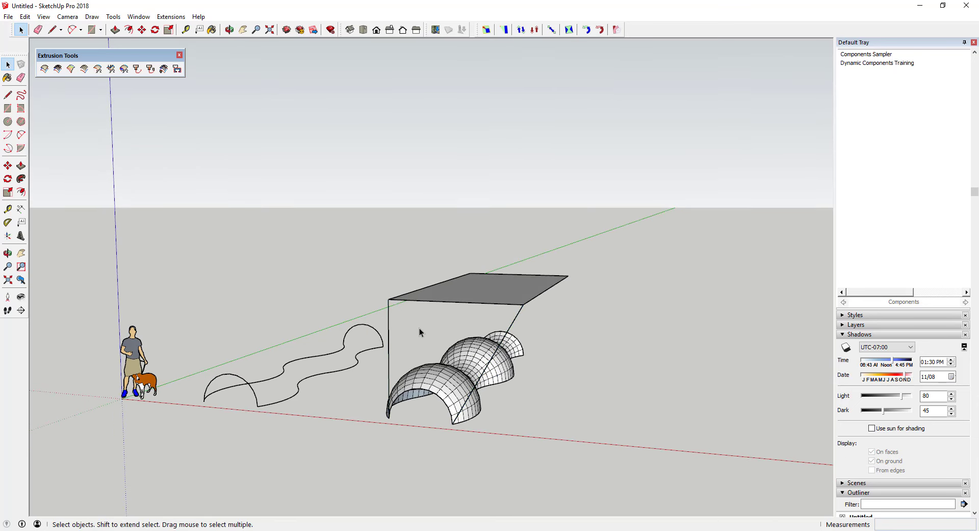
{"action": "left_click", "coordinate": [389, 313]}
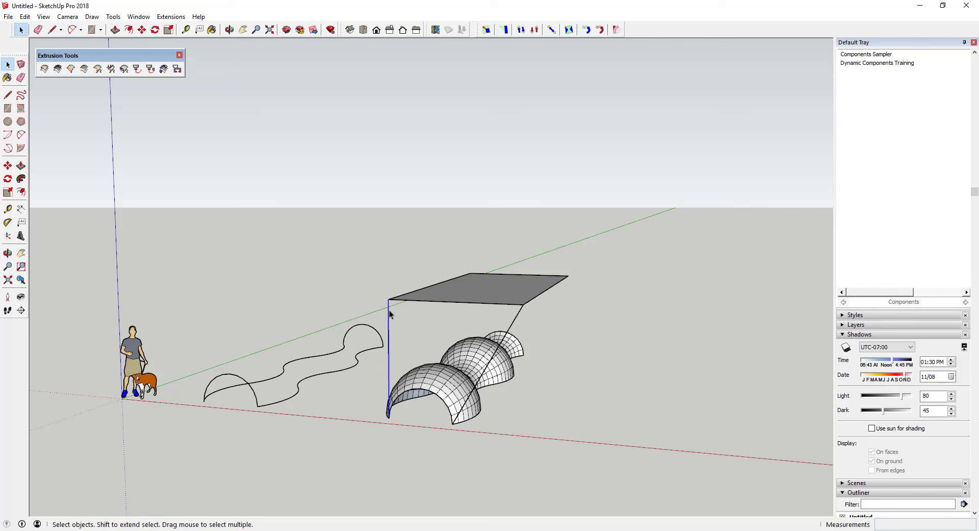
{"action": "right_click", "coordinate": [516, 322]}
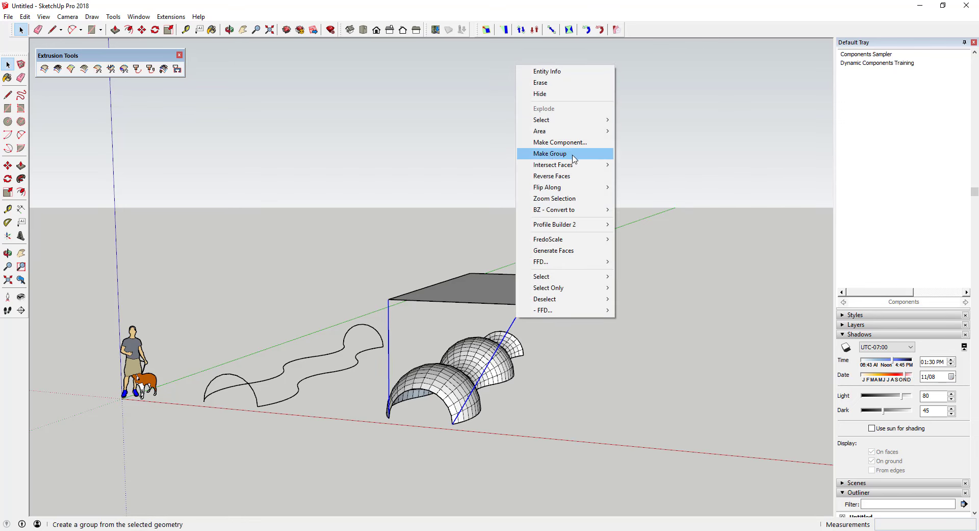
{"action": "left_click", "coordinate": [541, 153]}
Group the flat rectangle's face together with its boundary edges
{"action": "middle_click_drag", "start_coordinate": [515, 283], "coordinate": [507, 308]}
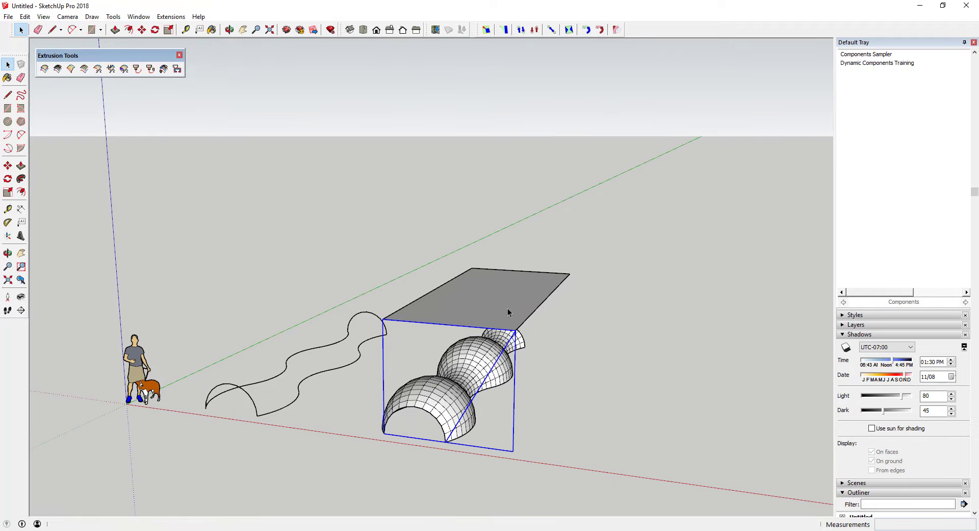
{"action": "double_click", "coordinate": [502, 298]}
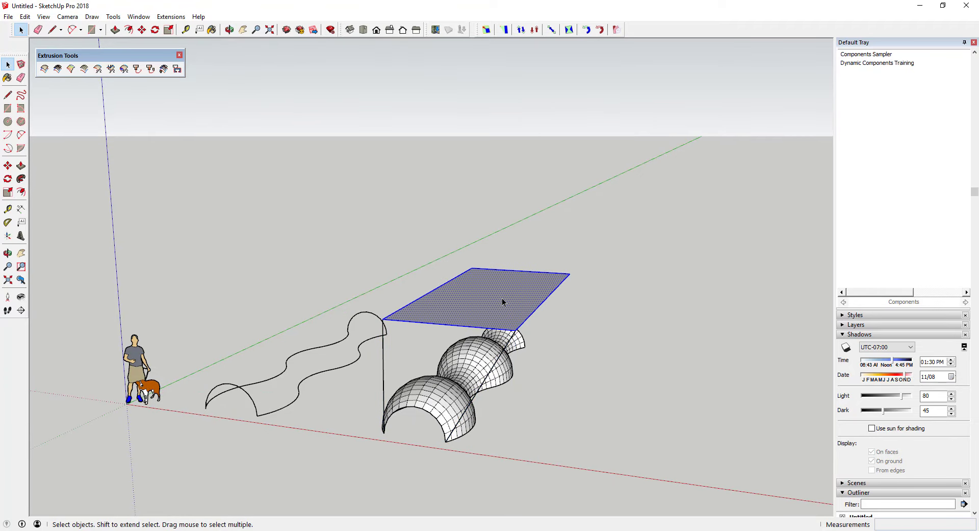
{"action": "right_click", "coordinate": [502, 298]}
{"action": "left_click", "coordinate": [556, 123]}
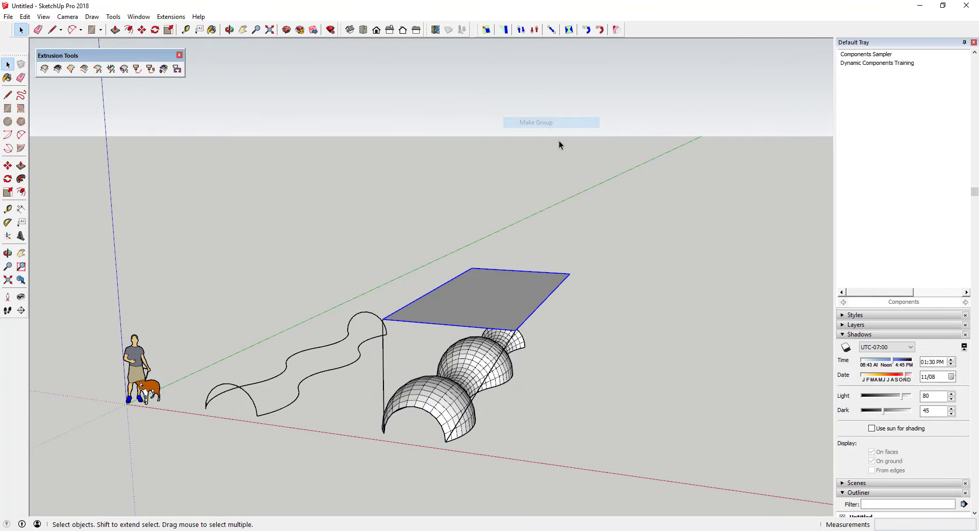
Combine the vault surface, the connecting-lines group and the rectangle group into one parent group
{"action": "middle_click_drag", "start_coordinate": [560, 286], "coordinate": [447, 384]}
{"action": "left_click", "coordinate": [432, 389]}
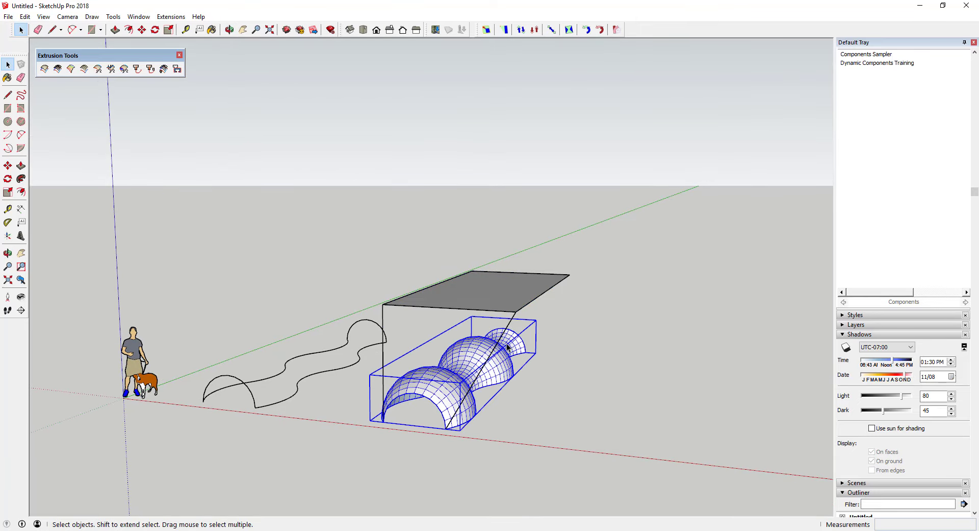
{"action": "left_click", "coordinate": [511, 328], "text": "shift"}
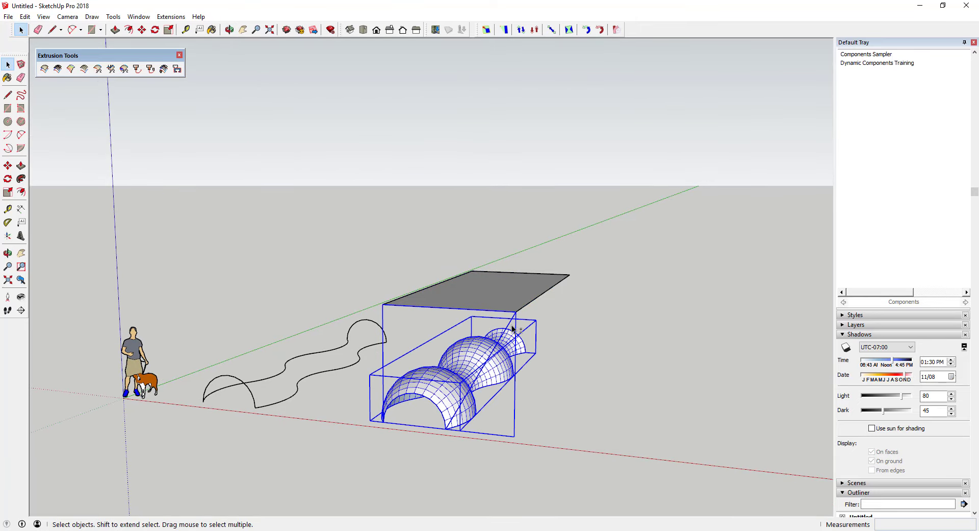
{"action": "left_click", "coordinate": [526, 295], "text": "shift"}
{"action": "right_click", "coordinate": [526, 295]}
{"action": "left_click", "coordinate": [559, 127]}
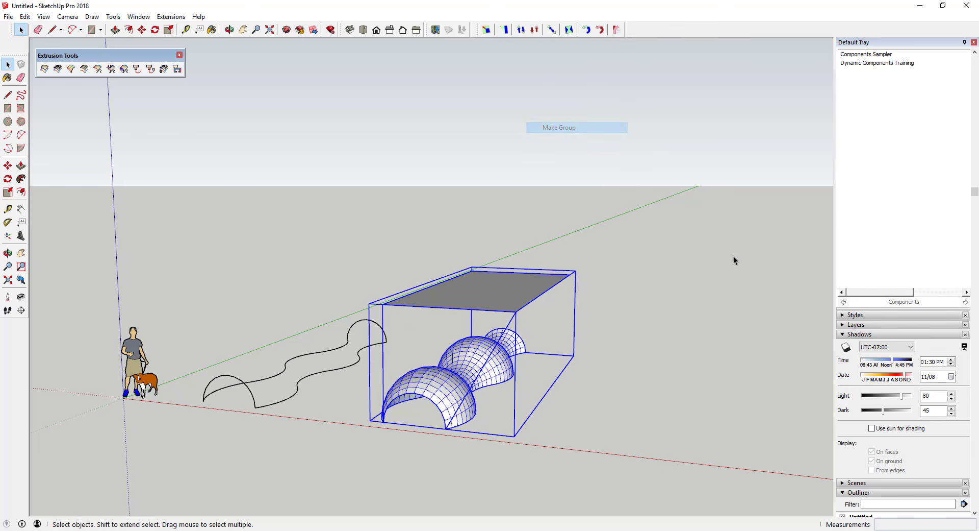
Check in the Outliner which geometry each of the three nested groups of the new parent group contains
{"action": "left_click", "coordinate": [859, 335]}
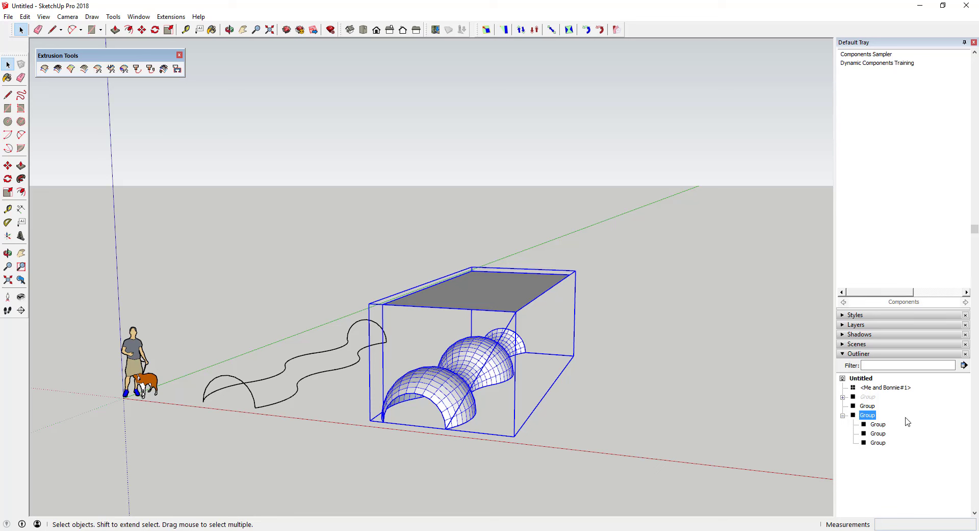
{"action": "left_click", "coordinate": [875, 425]}
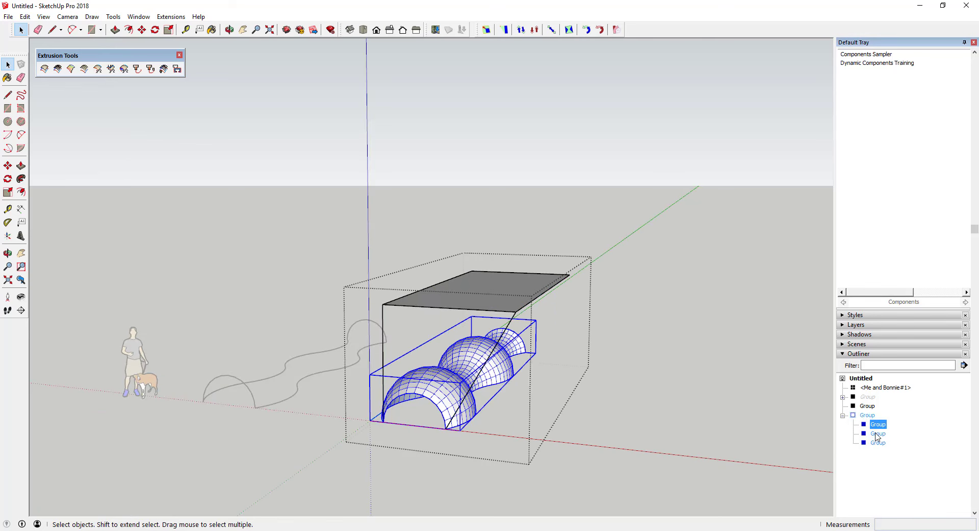
{"action": "left_click", "coordinate": [876, 433]}
{"action": "left_click", "coordinate": [877, 442]}
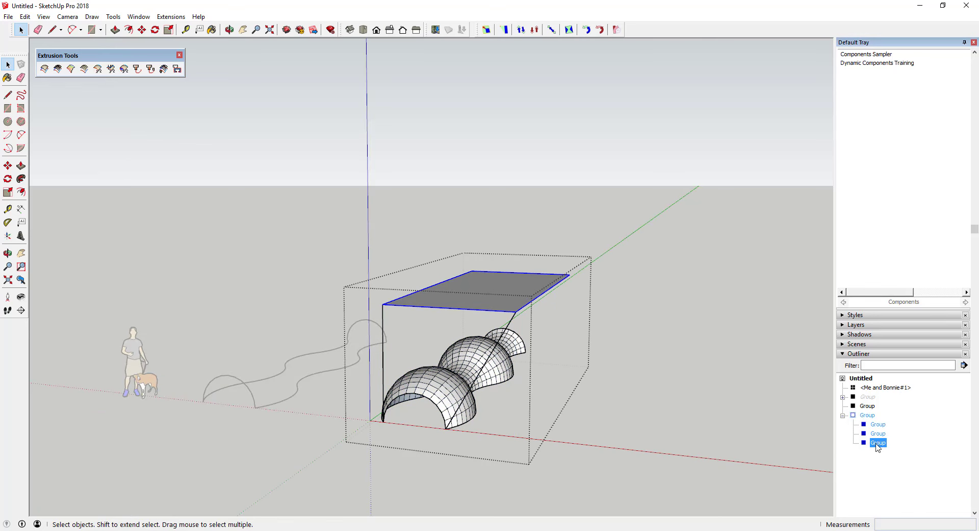
{"action": "left_click", "coordinate": [782, 437]}
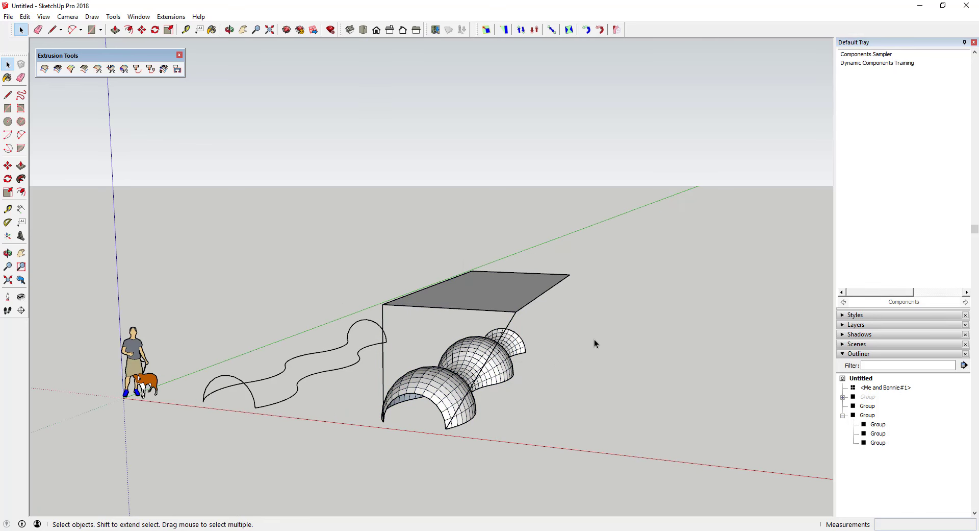
Impose the vault's grid on the flat rectangle with Flowify's Impose Grid, applied to the parent group
{"action": "scroll", "coordinate": [595, 338], "scroll_direction": "up", "scroll_amount": 2}
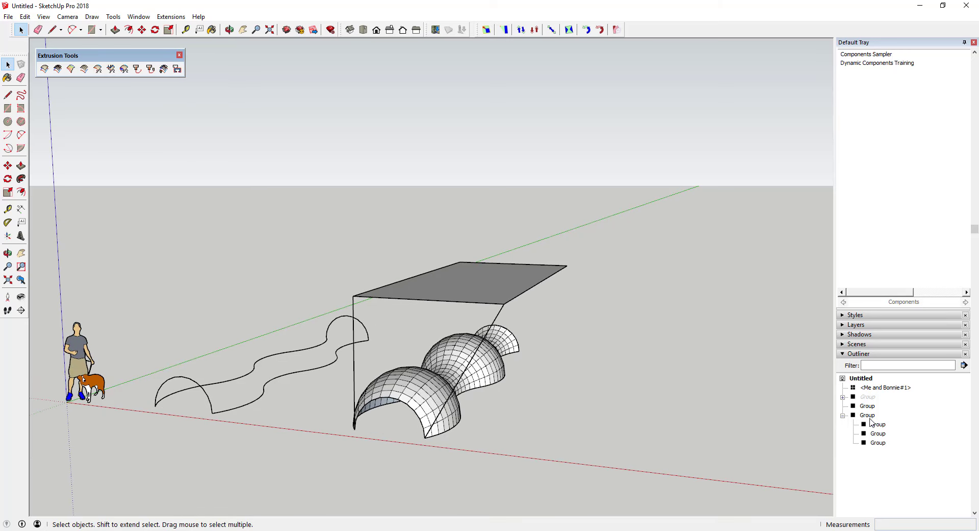
{"action": "left_click", "coordinate": [477, 287]}
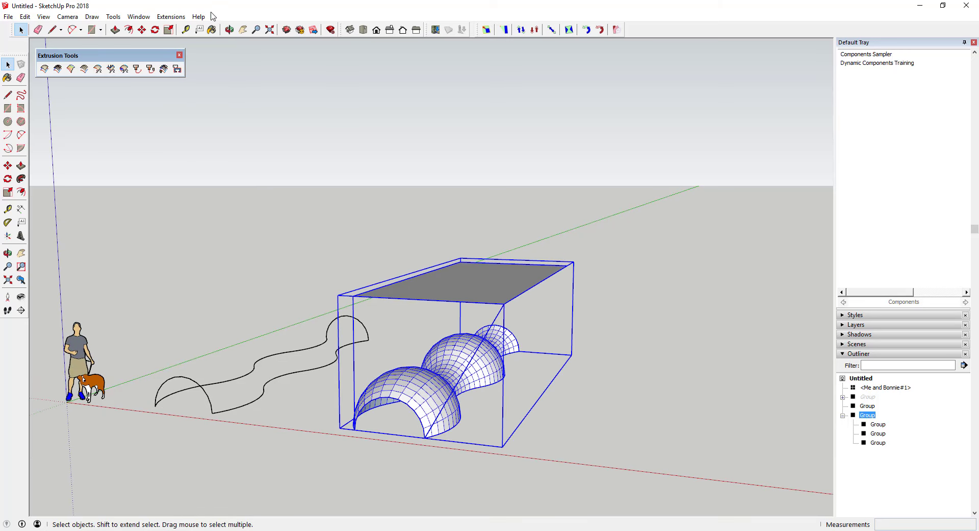
{"action": "left_click", "coordinate": [171, 17]}
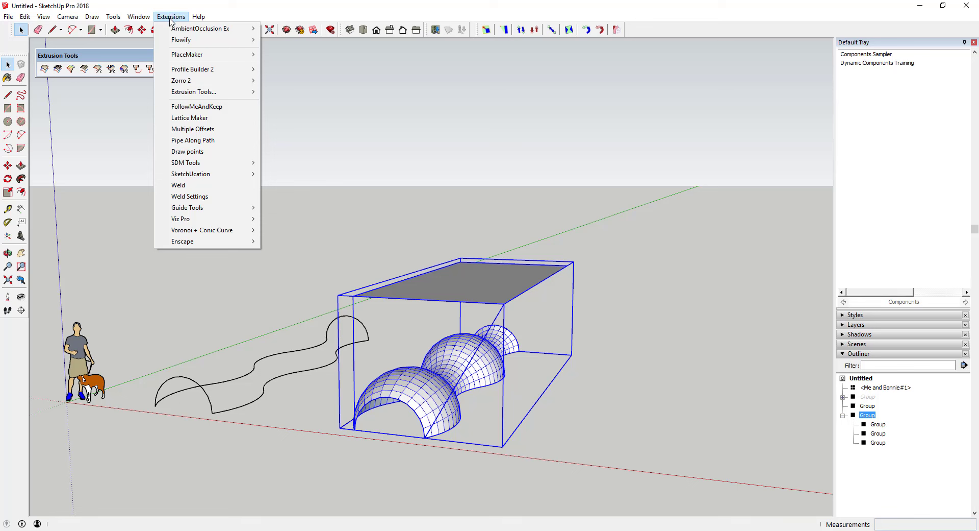
{"action": "mouse_move", "coordinate": [178, 42]}
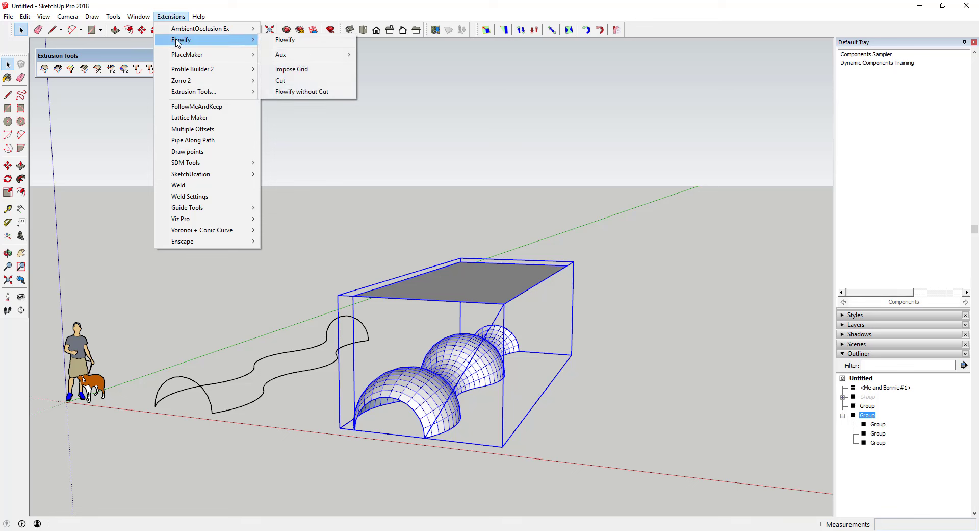
{"action": "left_click", "coordinate": [309, 70]}
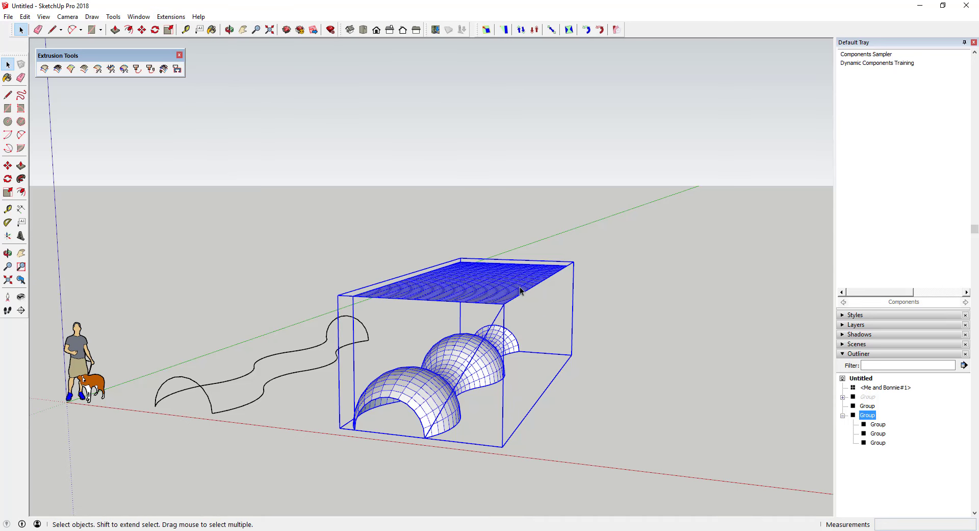
{"action": "middle_click_drag", "start_coordinate": [521, 291], "coordinate": [586, 352]}
{"action": "scroll", "coordinate": [532, 349], "scroll_direction": "up", "scroll_amount": 4}
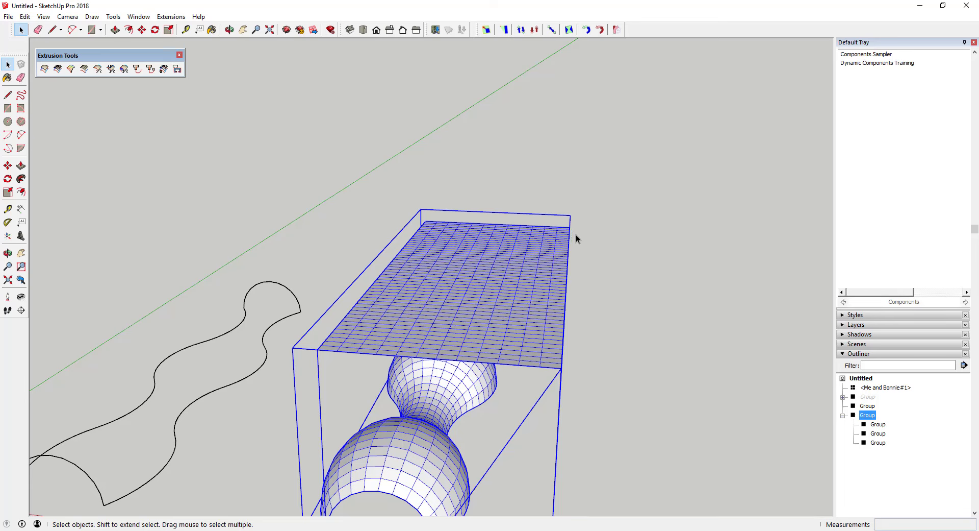
{"action": "scroll", "coordinate": [577, 237], "scroll_direction": "down", "scroll_amount": 3}
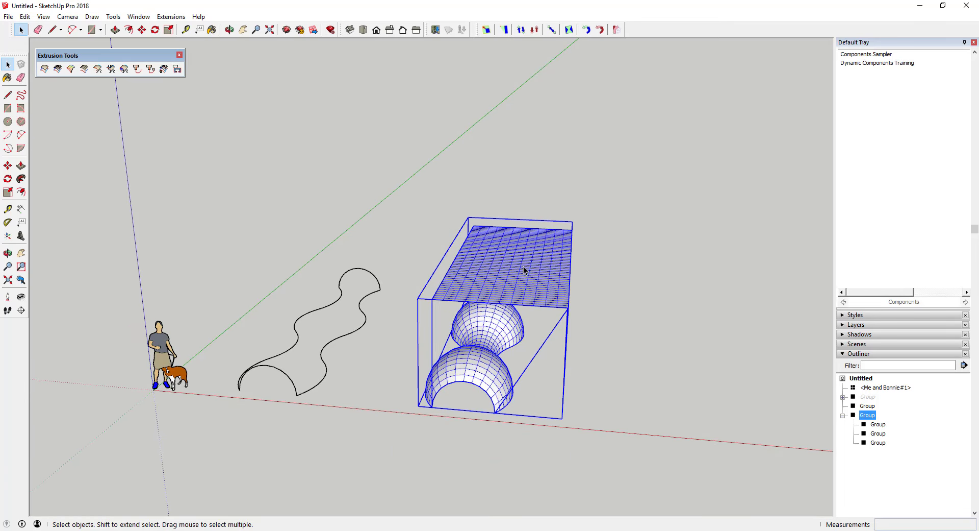
Draw a separate rectangle over the gridded panel, from its front-left corner to its back-right corner
{"action": "middle_click_drag", "start_coordinate": [524, 270], "coordinate": [525, 279]}
{"action": "key", "text": "r"}
{"action": "left_click", "coordinate": [435, 310]}
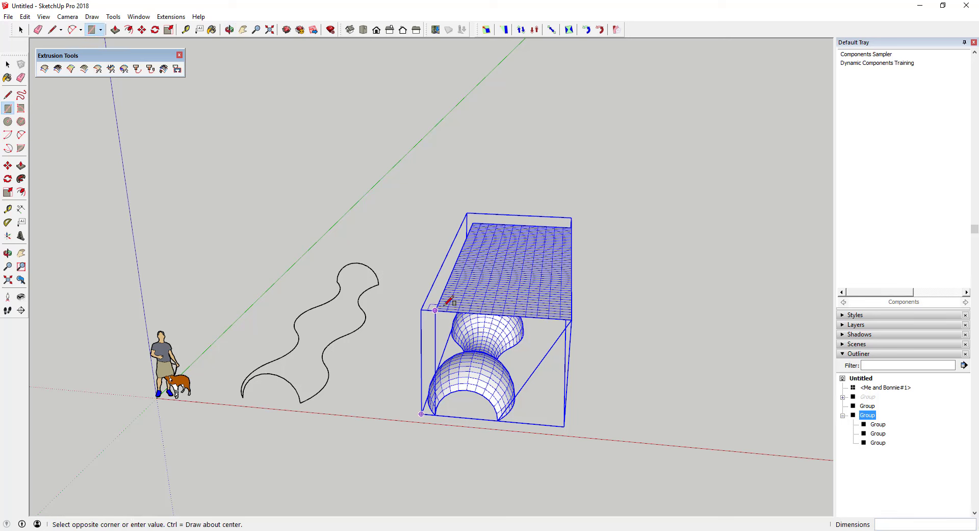
{"action": "left_click", "coordinate": [572, 226]}
{"action": "key", "text": "space"}
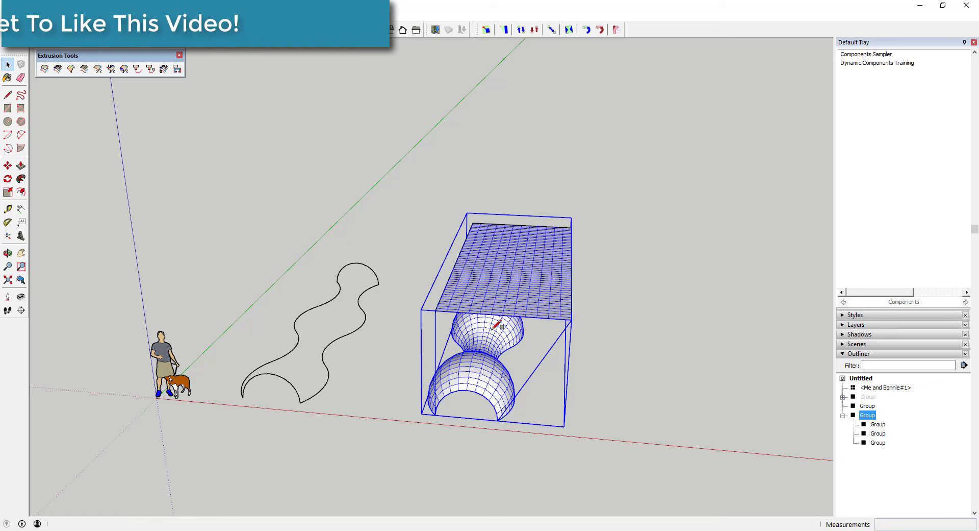
{"action": "key", "text": "r"}
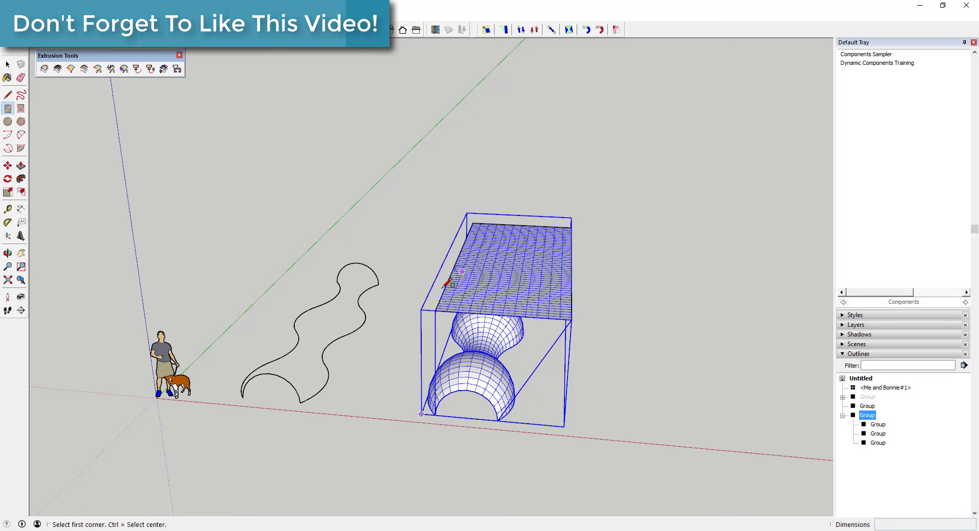
{"action": "key", "text": "space"}
Hide the parent group containing the vault and gridded panel, leaving the separate rectangle on show
{"action": "right_click", "coordinate": [465, 127]}
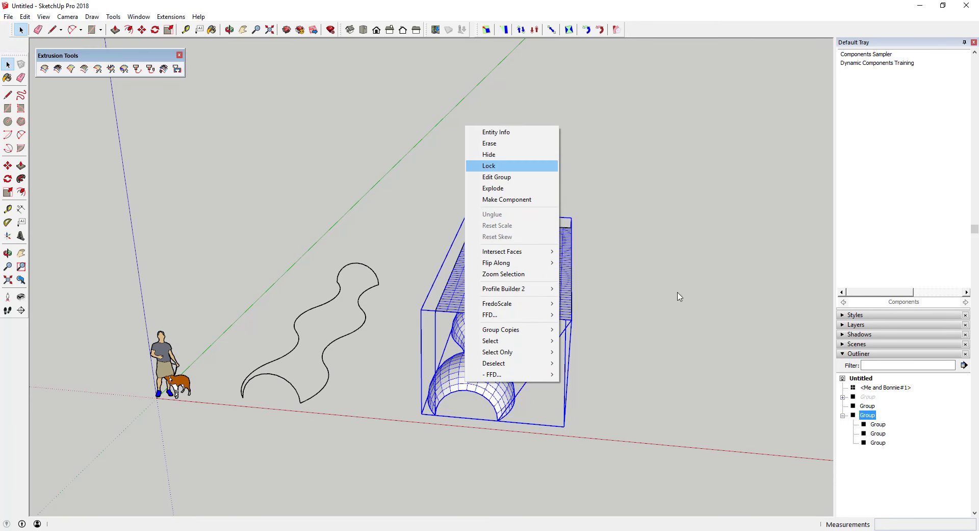
{"action": "right_click", "coordinate": [868, 417]}
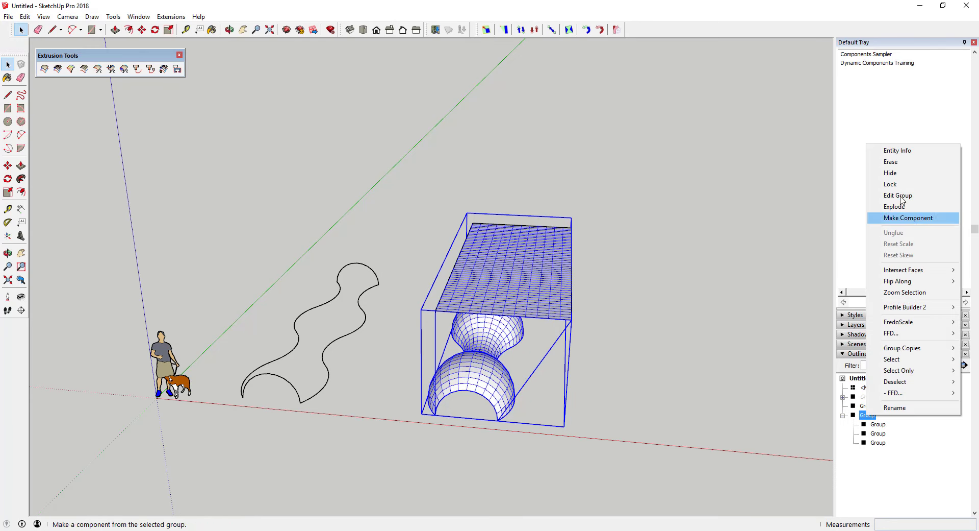
{"action": "left_click", "coordinate": [902, 173]}
{"action": "scroll", "coordinate": [531, 296], "scroll_direction": "up", "scroll_amount": 2}
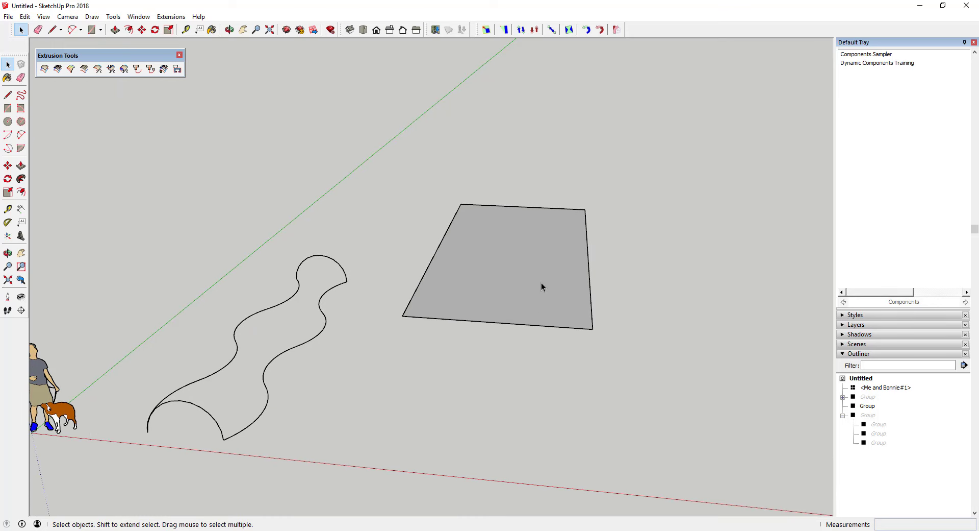
{"action": "middle_click_drag", "start_coordinate": [538, 281], "coordinate": [543, 277]}
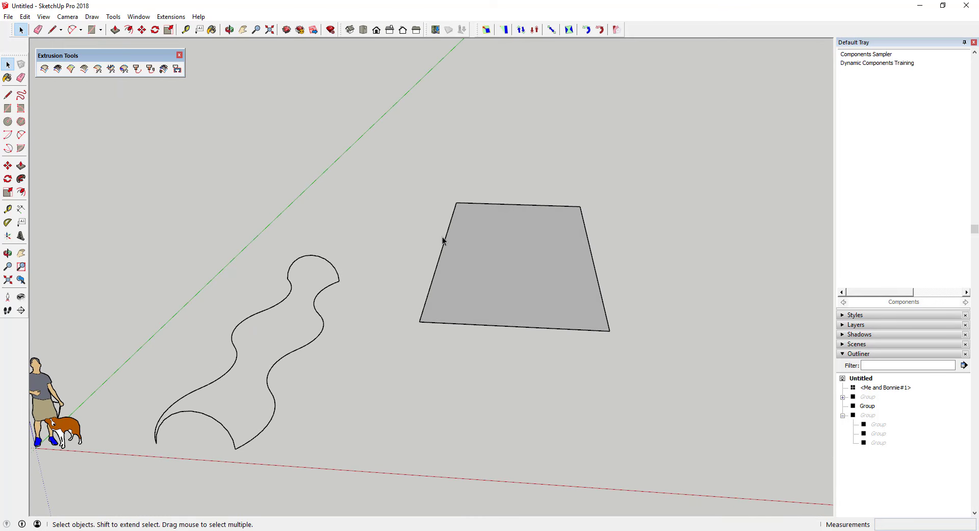
Draw three adjoining rectangles along the panel's back and right edges, about 9'3" by 4'1", 4'7" by 6'2" and 2'2" by 11'9"
{"action": "key", "text": "r"}
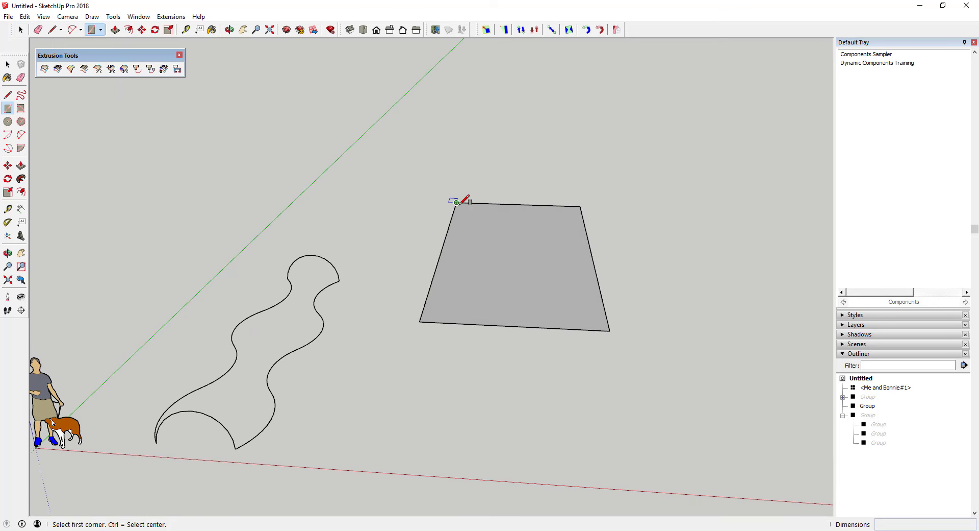
{"action": "left_click", "coordinate": [457, 203]}
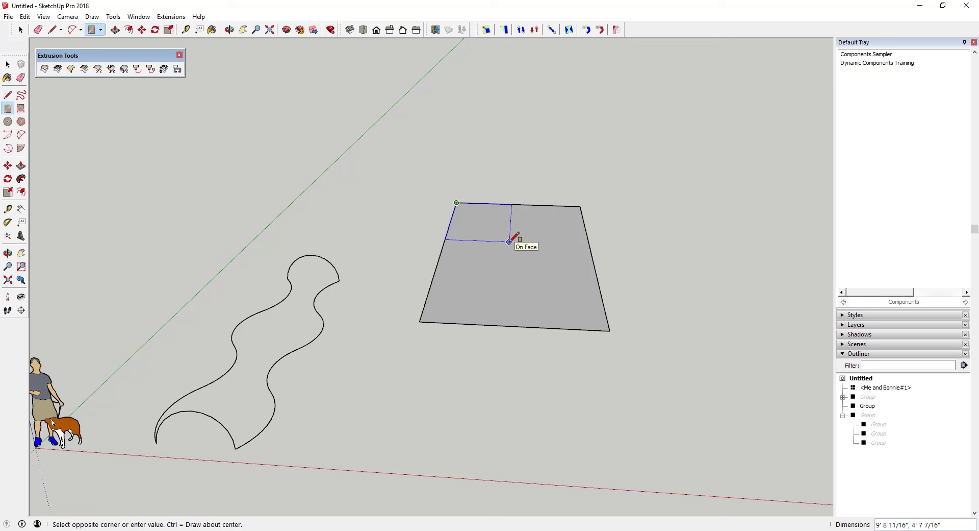
{"action": "left_click", "coordinate": [504, 239]}
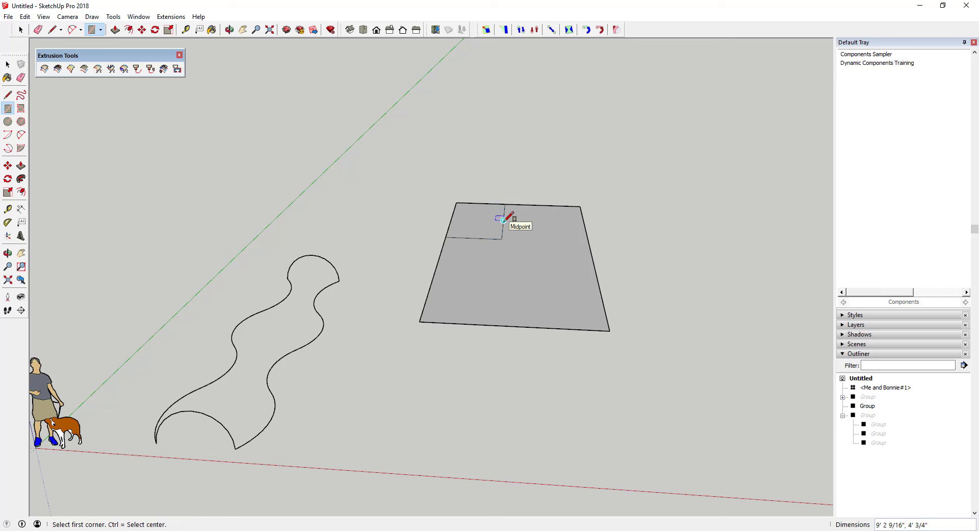
{"action": "left_click", "coordinate": [504, 220]}
{"action": "left_click", "coordinate": [580, 206]}
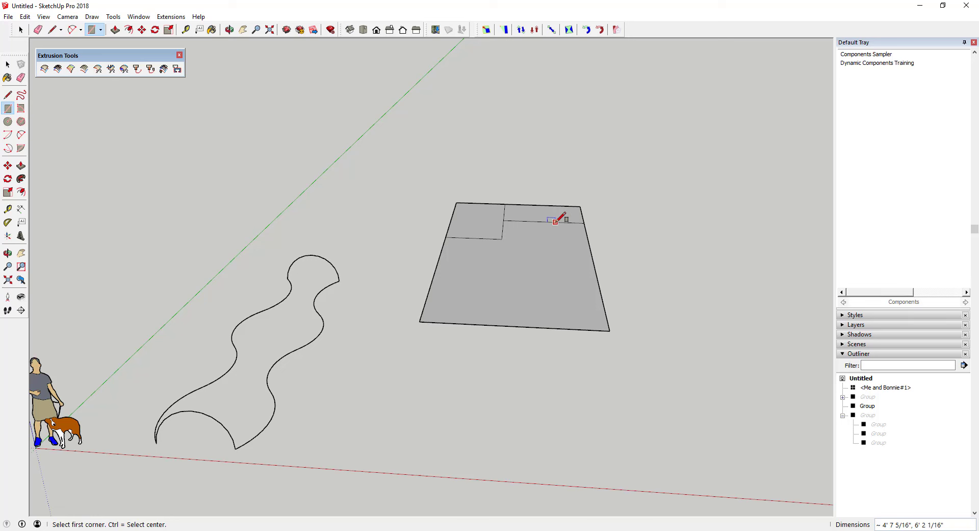
{"action": "left_click", "coordinate": [555, 221]}
{"action": "left_click", "coordinate": [598, 279]}
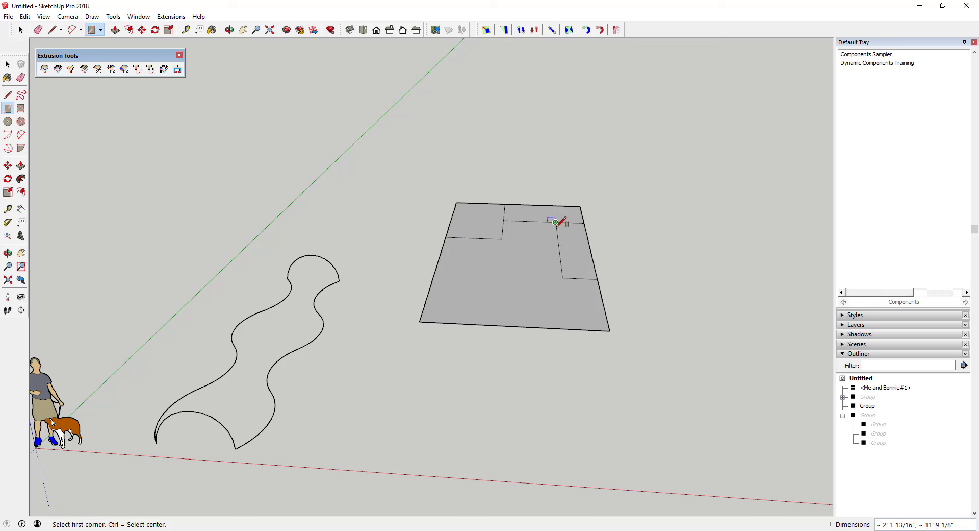
Draw three more rectangles through the panel's middle: one about 4'7" by 4'0", one in front of it, and a long one reaching the front edge
{"action": "left_click", "coordinate": [501, 239]}
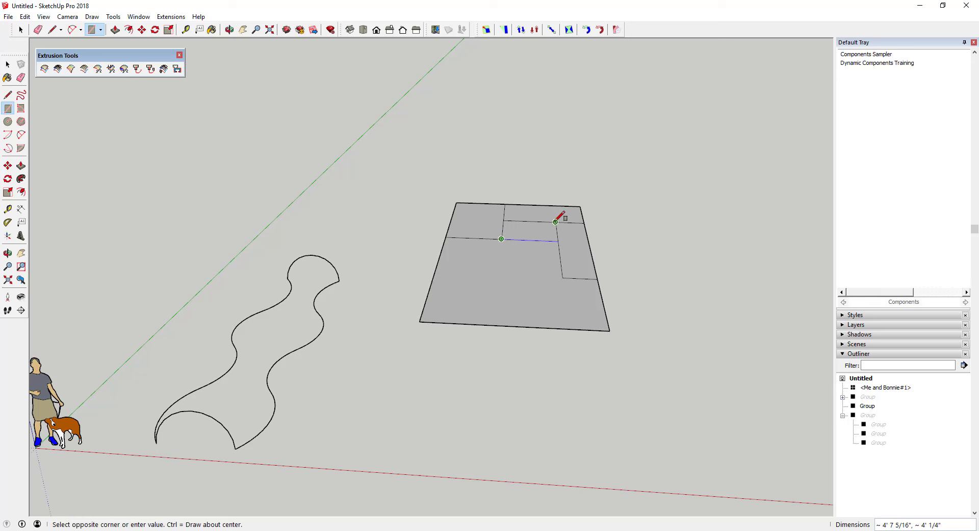
{"action": "left_click", "coordinate": [465, 266]}
{"action": "left_click", "coordinate": [530, 240]}
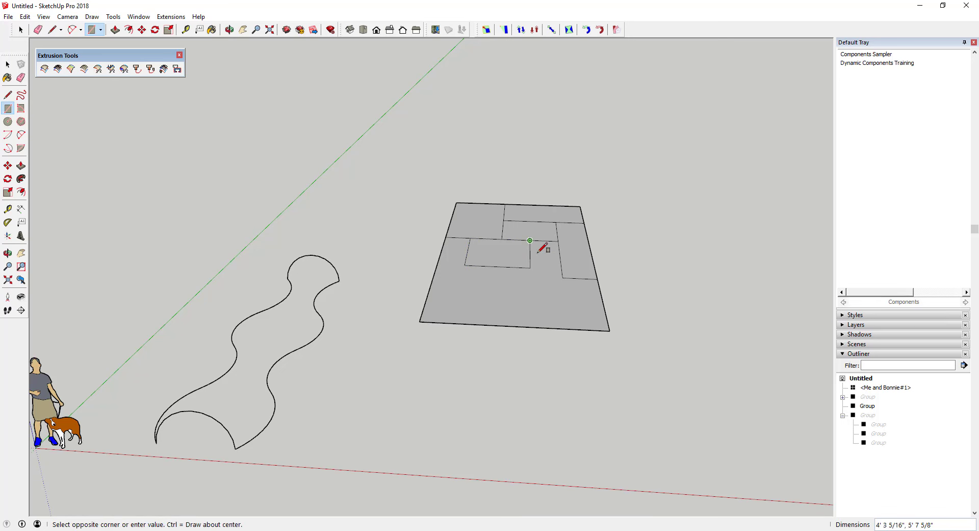
{"action": "left_click", "coordinate": [569, 328]}
{"action": "key", "text": "space"}
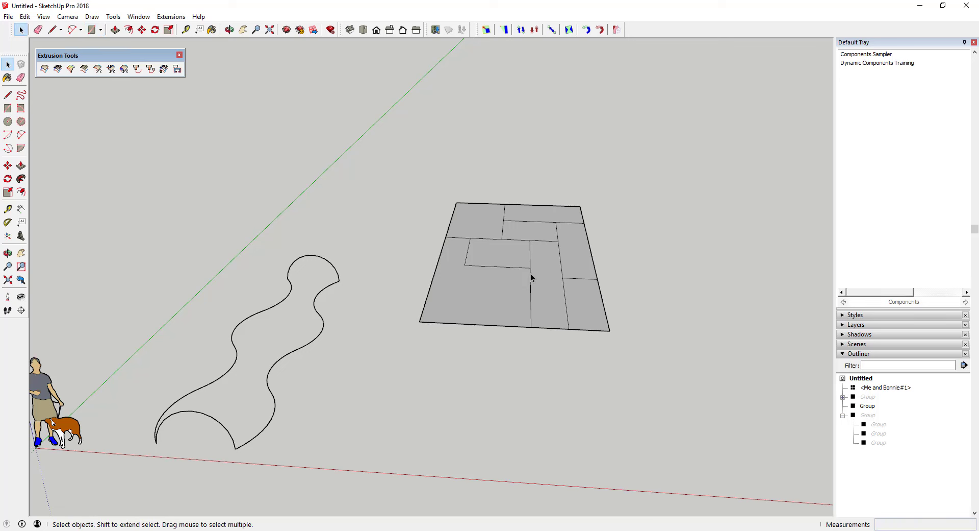
Draw a rectangle about 9'8" by 1'10" along the panel's left edge, and subdivide the remaining front area from the front-left corner
{"action": "key", "text": "r"}
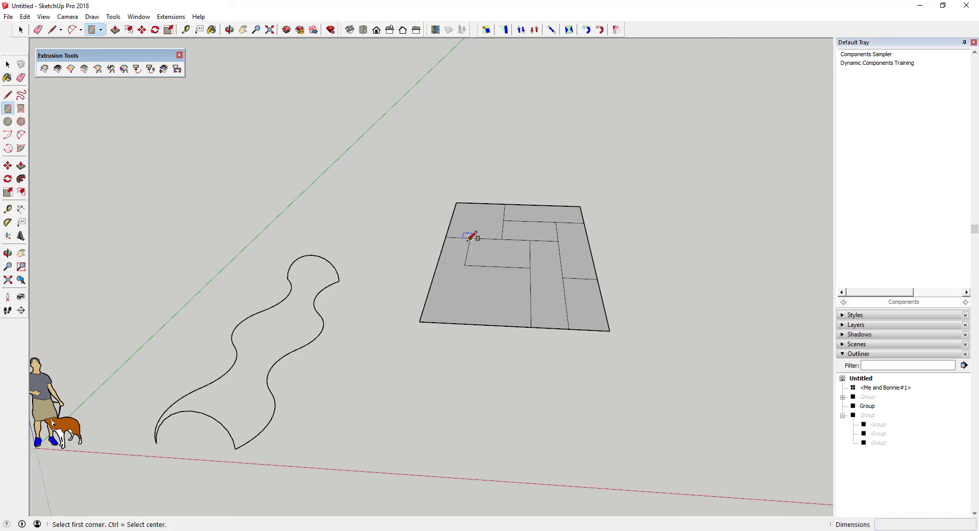
{"action": "left_click", "coordinate": [470, 237]}
{"action": "left_click", "coordinate": [430, 286]}
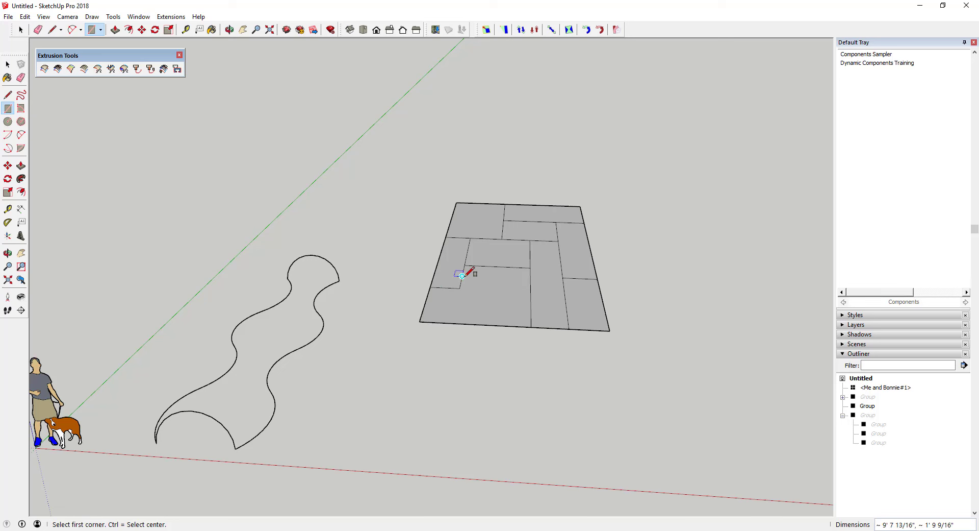
{"action": "left_click", "coordinate": [490, 262]}
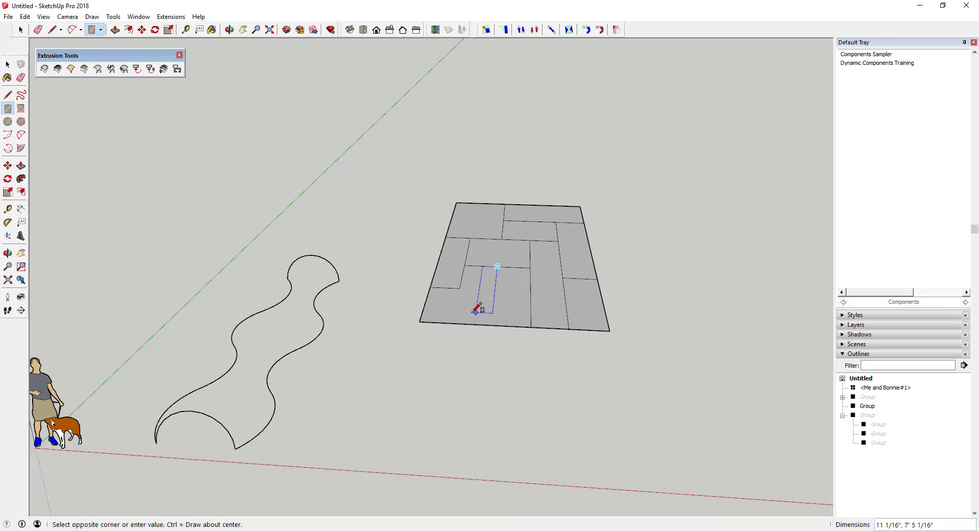
{"action": "key", "text": "space"}
{"action": "key", "text": "r"}
{"action": "left_click", "coordinate": [419, 321]}
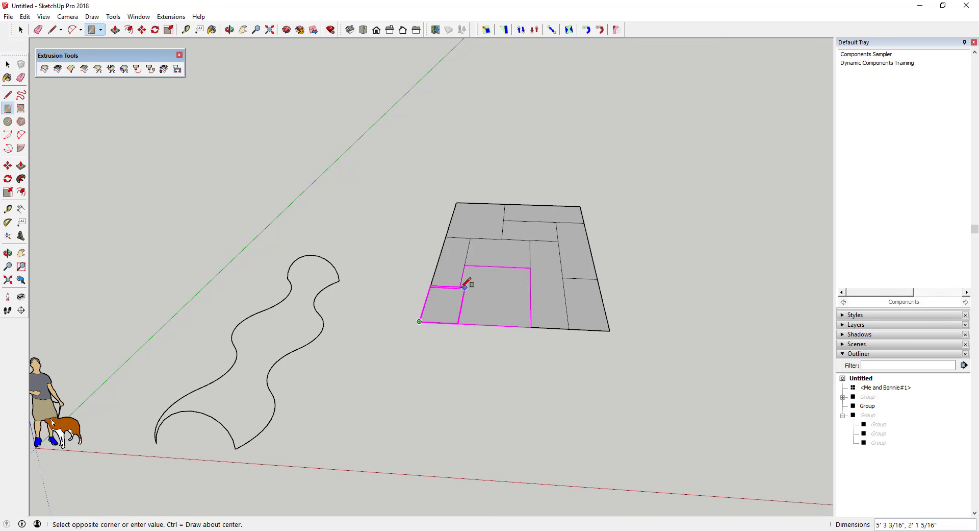
{"action": "key", "text": "space"}
{"action": "key", "text": "r"}
{"action": "left_click", "coordinate": [419, 321]}
{"action": "left_click", "coordinate": [498, 325]}
{"action": "key", "text": "space"}
Select the whole subdivided panel and start Multiple Offsets on it with the Constant offset method
{"action": "scroll", "coordinate": [578, 308], "scroll_direction": "down", "scroll_amount": 3}
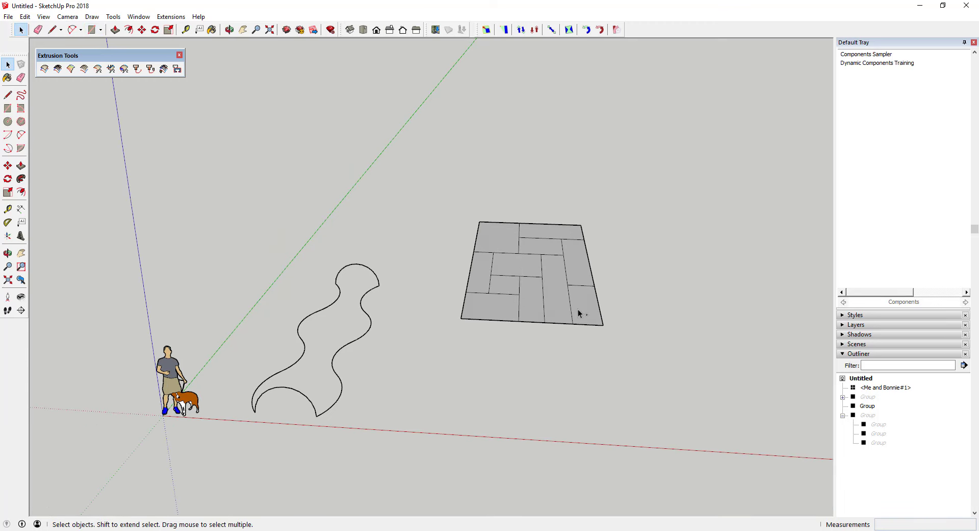
{"action": "middle_click_drag", "start_coordinate": [577, 309], "coordinate": [634, 280]}
{"action": "scroll", "coordinate": [588, 260], "scroll_direction": "up", "scroll_amount": 3}
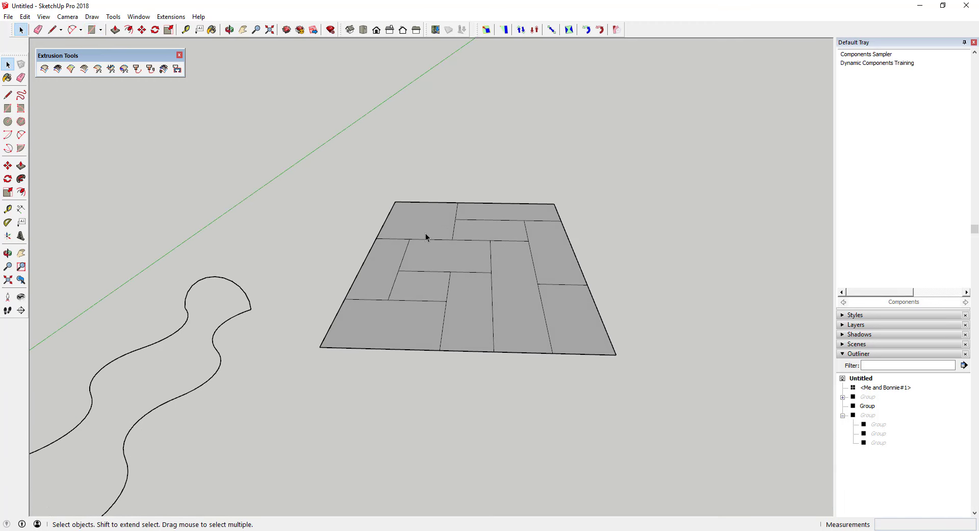
{"action": "scroll", "coordinate": [426, 232], "scroll_direction": "down", "scroll_amount": 3}
{"action": "left_click_drag", "start_coordinate": [320, 172], "coordinate": [662, 368]}
{"action": "left_click", "coordinate": [172, 16]}
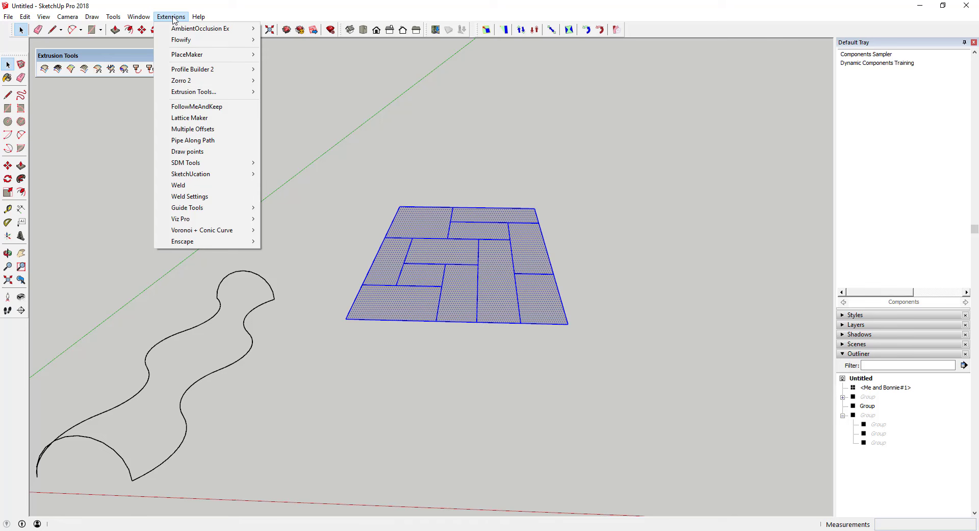
{"action": "left_click", "coordinate": [192, 129]}
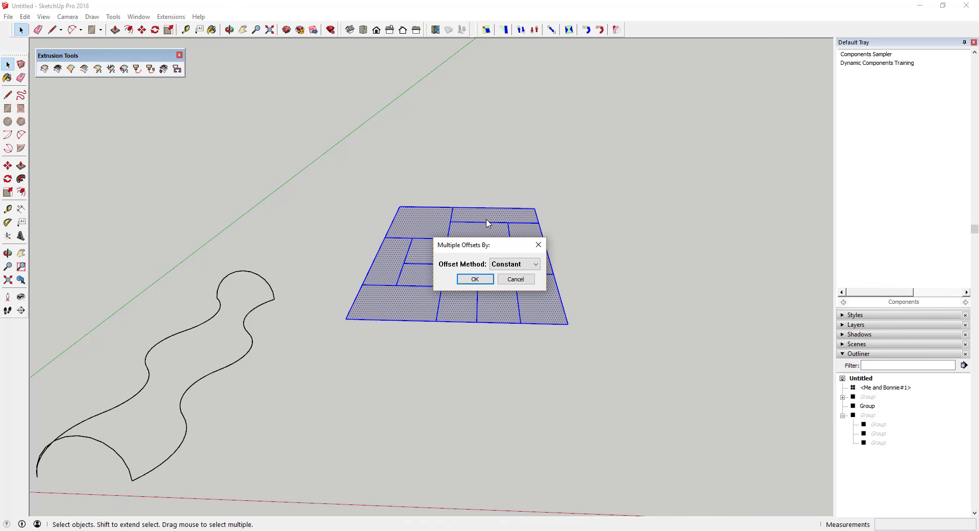
{"action": "left_click", "coordinate": [513, 264]}
{"action": "left_click", "coordinate": [512, 265]}
{"action": "left_click", "coordinate": [504, 267]}
{"action": "left_click", "coordinate": [504, 272]}
{"action": "left_click", "coordinate": [482, 283]}
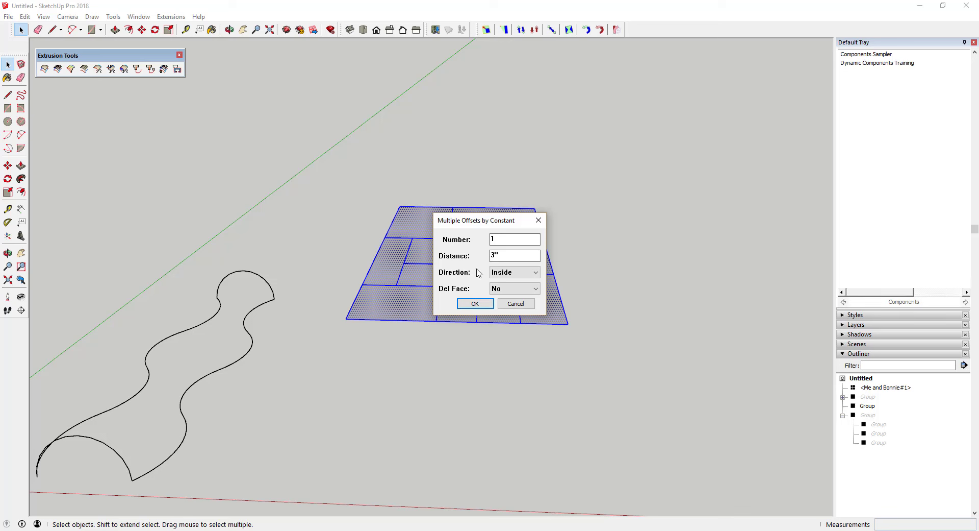
Offset every selected face once by 3" with direction Inside and Del Face set to No
{"action": "left_click", "coordinate": [516, 274]}
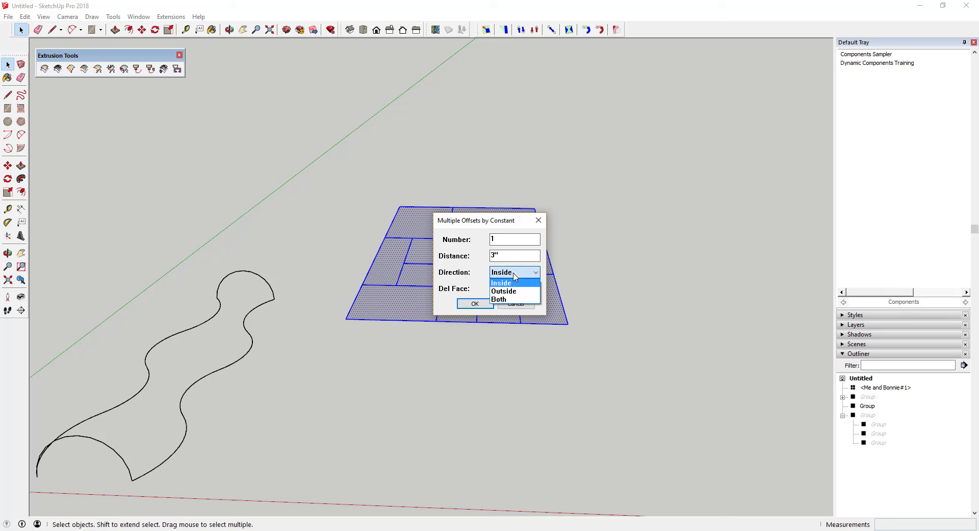
{"action": "left_click", "coordinate": [517, 272]}
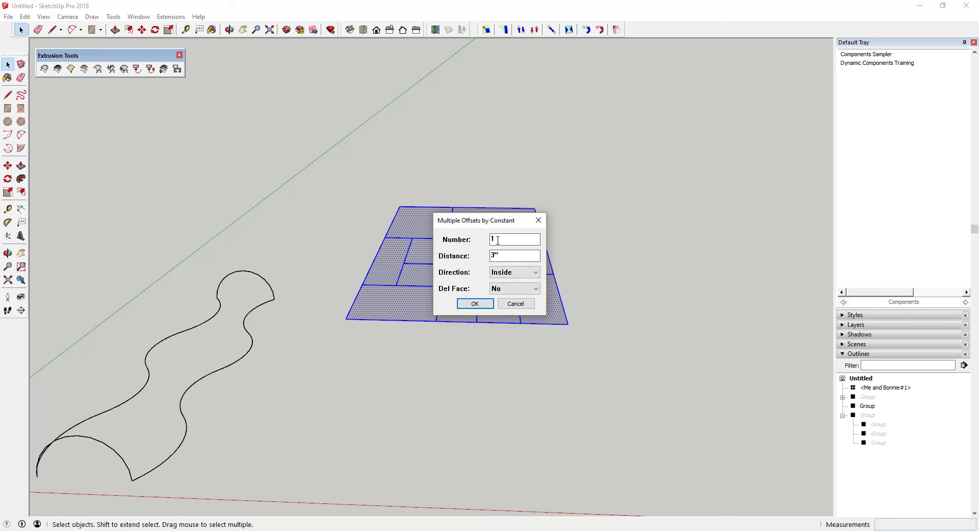
{"action": "left_click", "coordinate": [521, 288]}
{"action": "left_click", "coordinate": [513, 297]}
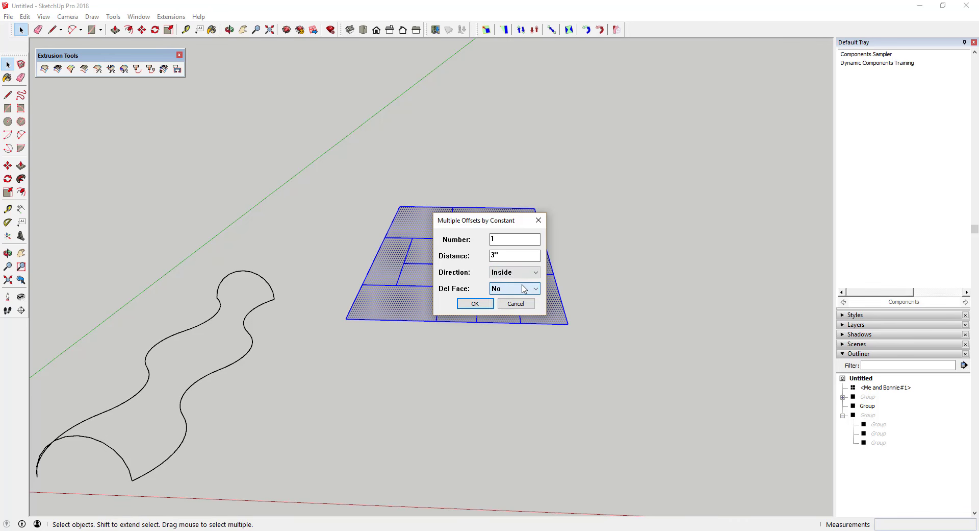
{"action": "left_click", "coordinate": [477, 304]}
Erase the original dividing lines between the inset rectangles so the gaps form one continuous frame face
{"action": "middle_click_drag", "start_coordinate": [517, 285], "coordinate": [474, 220]}
{"action": "scroll", "coordinate": [460, 277], "scroll_direction": "up", "scroll_amount": 2}
{"action": "middle_click_drag", "start_coordinate": [460, 277], "coordinate": [472, 344]}
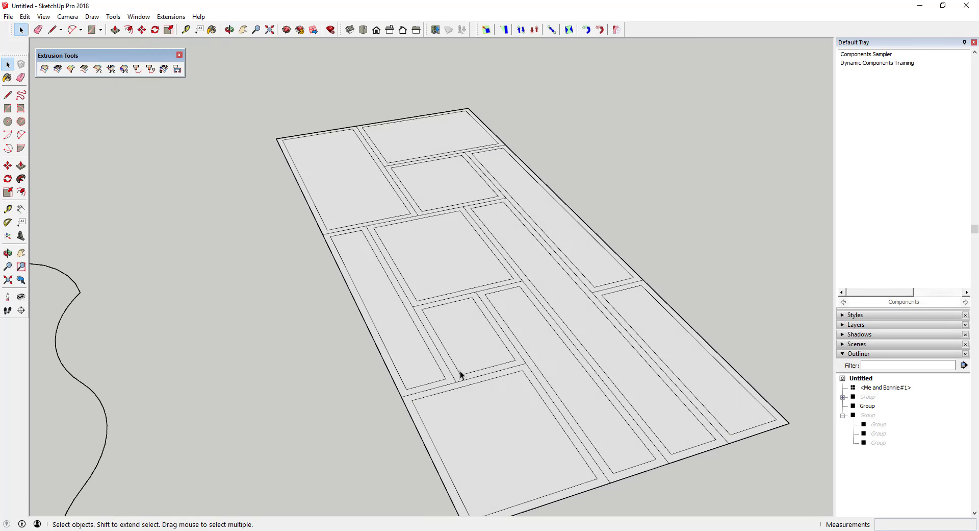
{"action": "scroll", "coordinate": [571, 393], "scroll_direction": "down", "scroll_amount": 2}
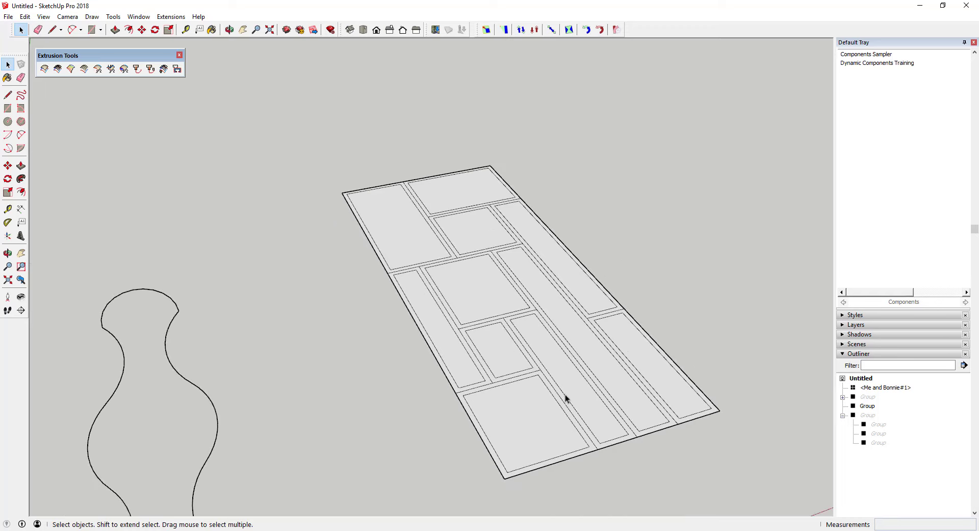
{"action": "middle_click_drag", "start_coordinate": [564, 396], "coordinate": [529, 367]}
{"action": "scroll", "coordinate": [526, 360], "scroll_direction": "up", "scroll_amount": 2}
{"action": "key", "text": "e"}
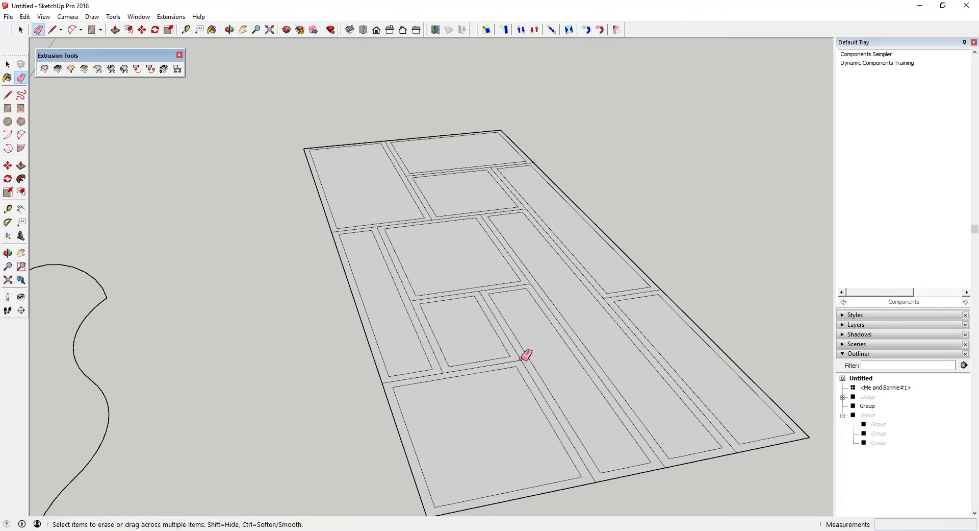
{"action": "left_click", "coordinate": [522, 359]}
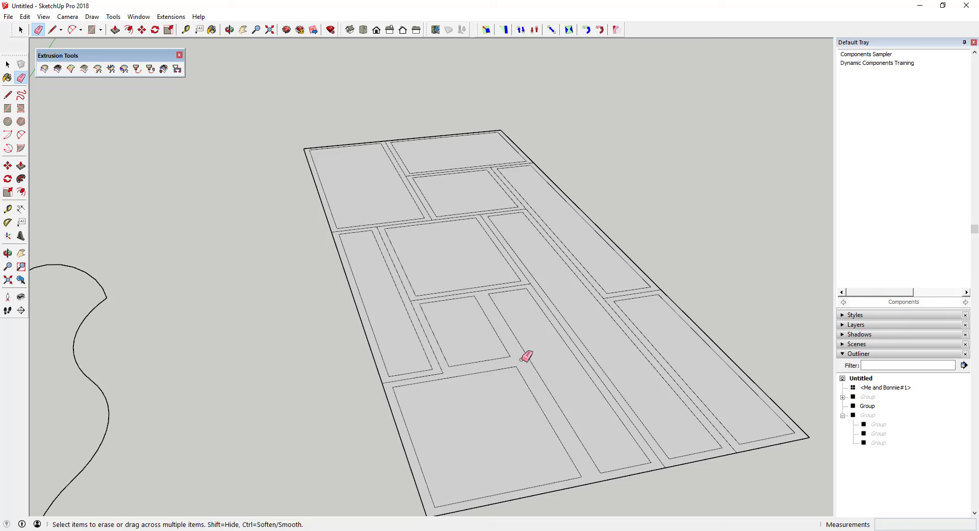
{"action": "left_click", "coordinate": [416, 298]}
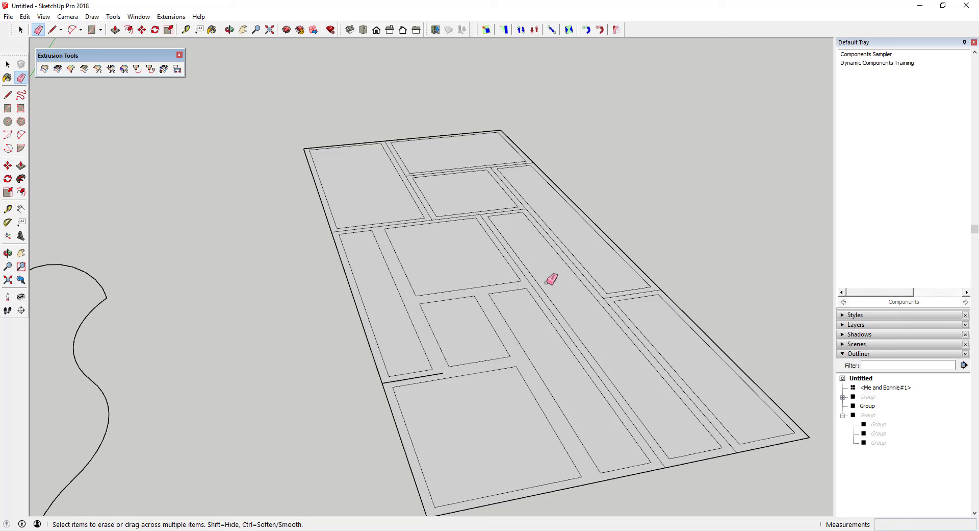
{"action": "left_click", "coordinate": [481, 214]}
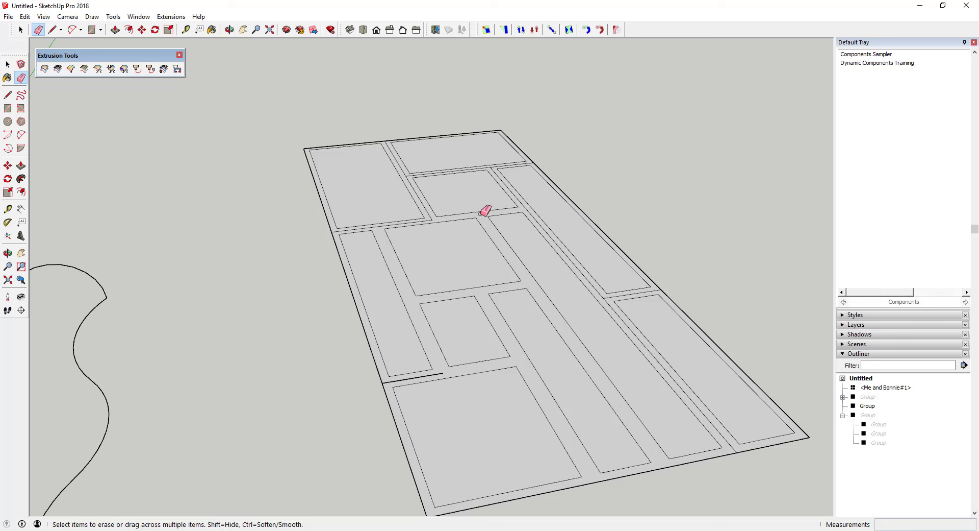
{"action": "left_click", "coordinate": [605, 298]}
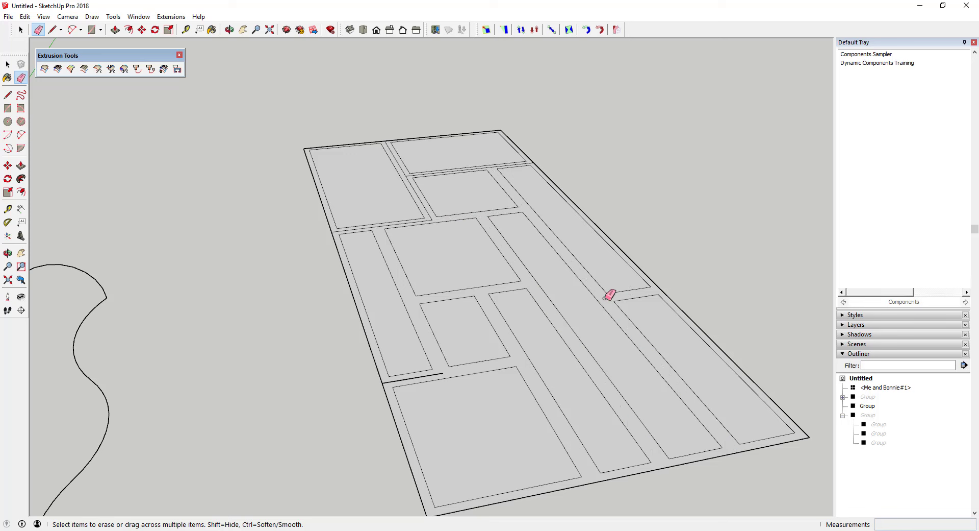
{"action": "left_click", "coordinate": [408, 175]}
{"action": "left_click", "coordinate": [431, 220]}
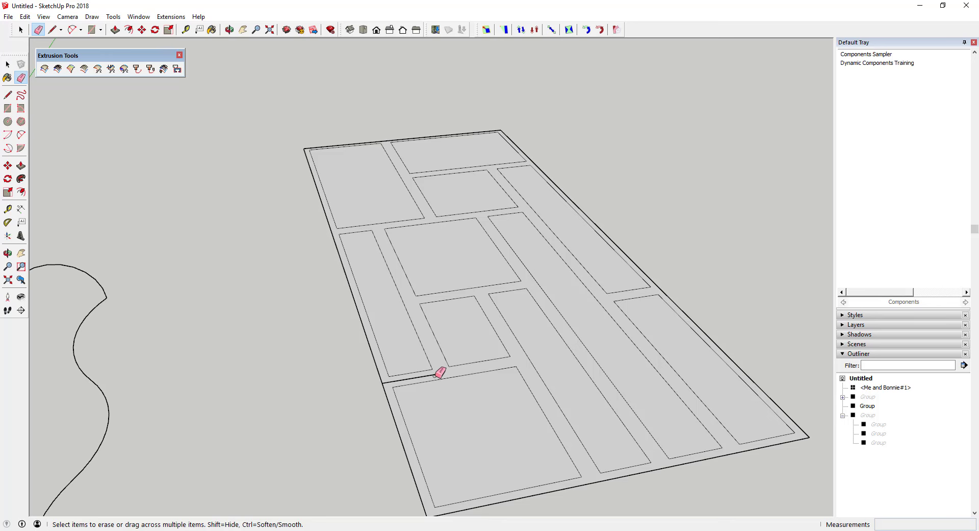
{"action": "left_click", "coordinate": [437, 376]}
{"action": "key", "text": "space"}
Try raising the frame face around the inset rectangles with Push/Pull, by about 4" and by about 7"
{"action": "middle_click_drag", "start_coordinate": [535, 404], "coordinate": [498, 375]}
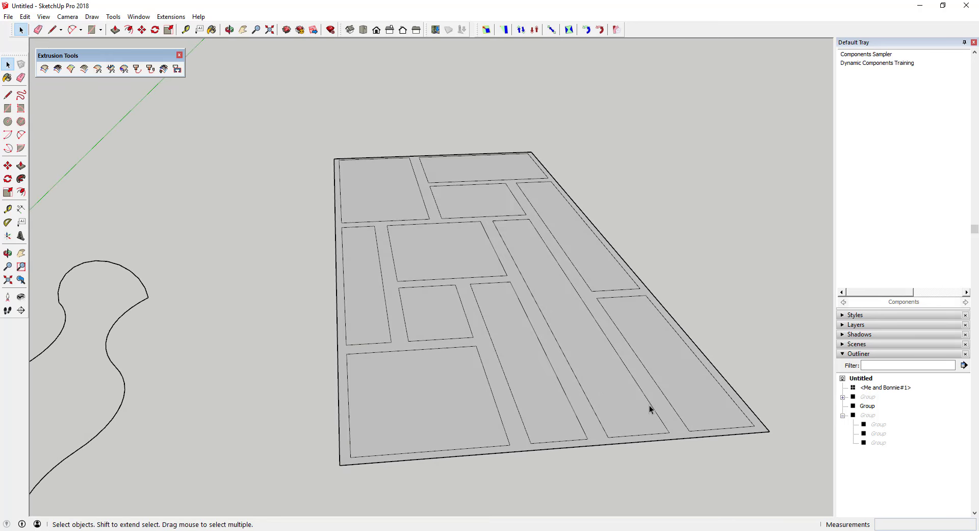
{"action": "key", "text": "p"}
{"action": "left_click", "coordinate": [665, 419]}
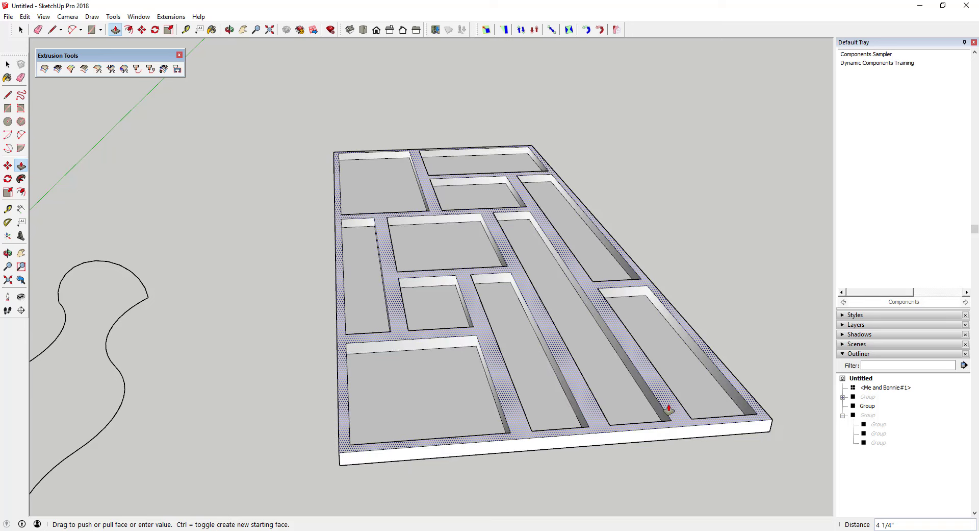
{"action": "key", "text": "space"}
{"action": "middle_click_drag", "start_coordinate": [540, 420], "coordinate": [626, 374]}
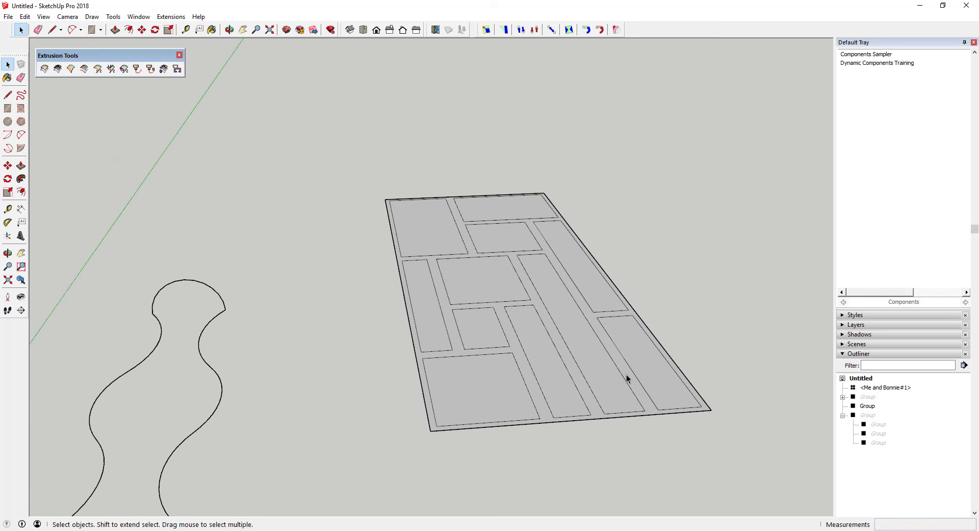
{"action": "left_click", "coordinate": [626, 375]}
{"action": "key", "text": "p"}
{"action": "left_click", "coordinate": [626, 375]}
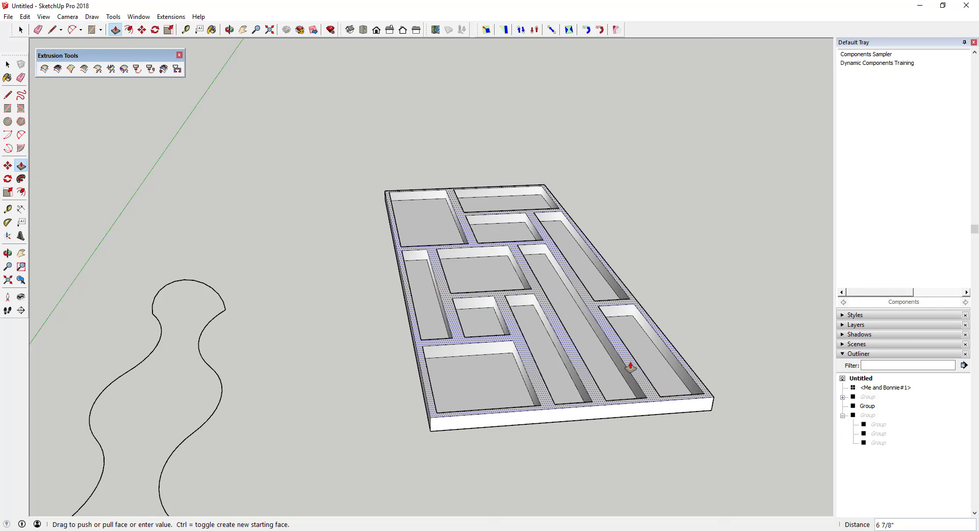
{"action": "key", "text": "space"}
{"action": "scroll", "coordinate": [632, 361], "scroll_direction": "down", "scroll_amount": 4}
{"action": "scroll", "coordinate": [642, 369], "scroll_direction": "up", "scroll_amount": 3}
{"action": "middle_click_drag", "start_coordinate": [642, 369], "coordinate": [587, 353]}
{"action": "left_click", "coordinate": [525, 351]}
{"action": "left_click", "coordinate": [436, 362]}
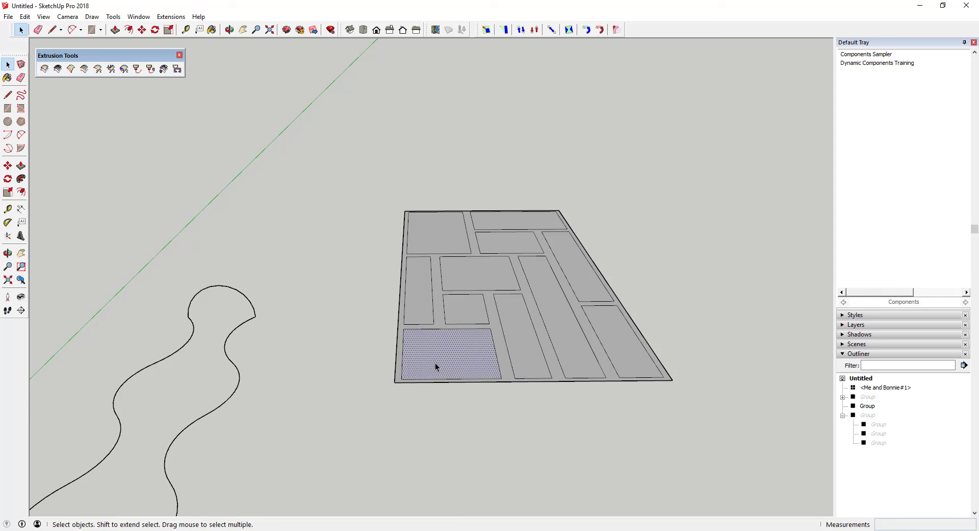
{"action": "left_click", "coordinate": [442, 306]}
{"action": "left_click", "coordinate": [421, 283]}
{"action": "left_click", "coordinate": [444, 235], "text": "shift"}
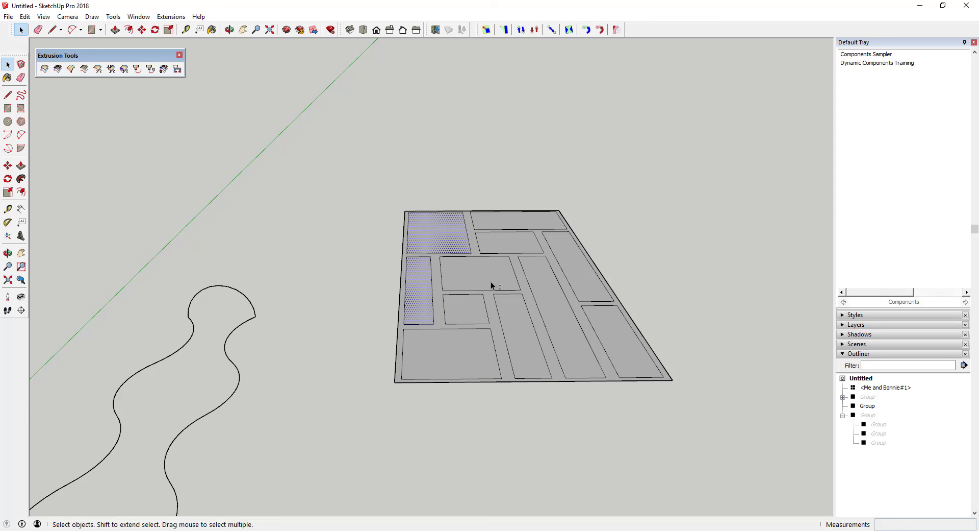
{"action": "left_click", "coordinate": [490, 280], "text": "shift"}
{"action": "left_click", "coordinate": [519, 244], "text": "shift"}
{"action": "left_click", "coordinate": [521, 218], "text": "shift"}
{"action": "left_click", "coordinate": [578, 260], "text": "shift"}
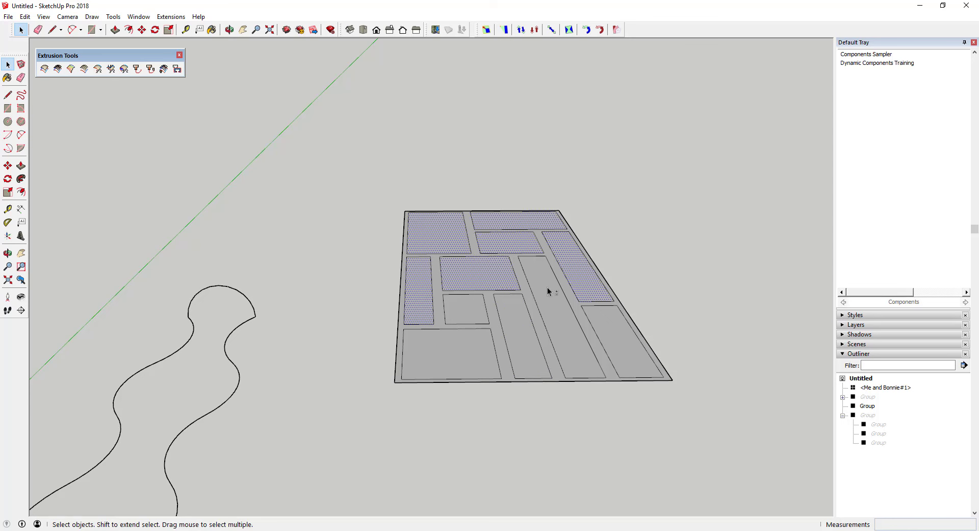
{"action": "left_click", "coordinate": [550, 291], "text": "shift"}
{"action": "left_click", "coordinate": [610, 341], "text": "shift"}
{"action": "left_click", "coordinate": [513, 339], "text": "shift"}
{"action": "left_click", "coordinate": [445, 308], "text": "shift"}
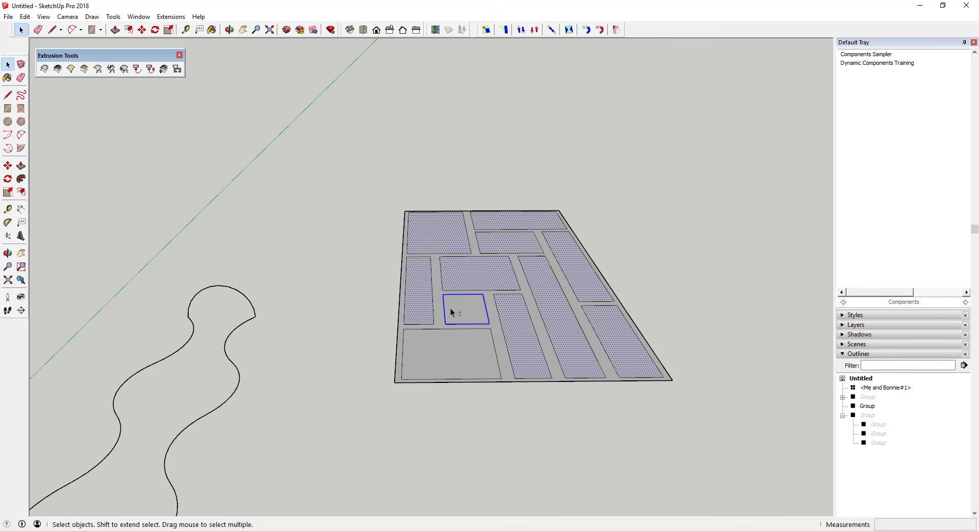
{"action": "left_click", "coordinate": [458, 312]}
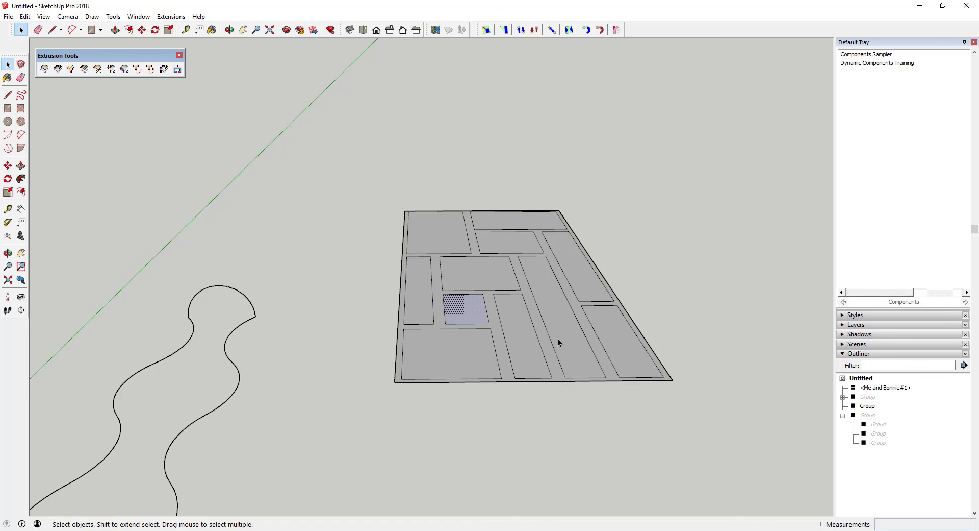
Delete all the inset rectangle faces from the panel, keeping only the continuous frame face and its edges
{"action": "middle_click_drag", "start_coordinate": [558, 338], "coordinate": [511, 342]}
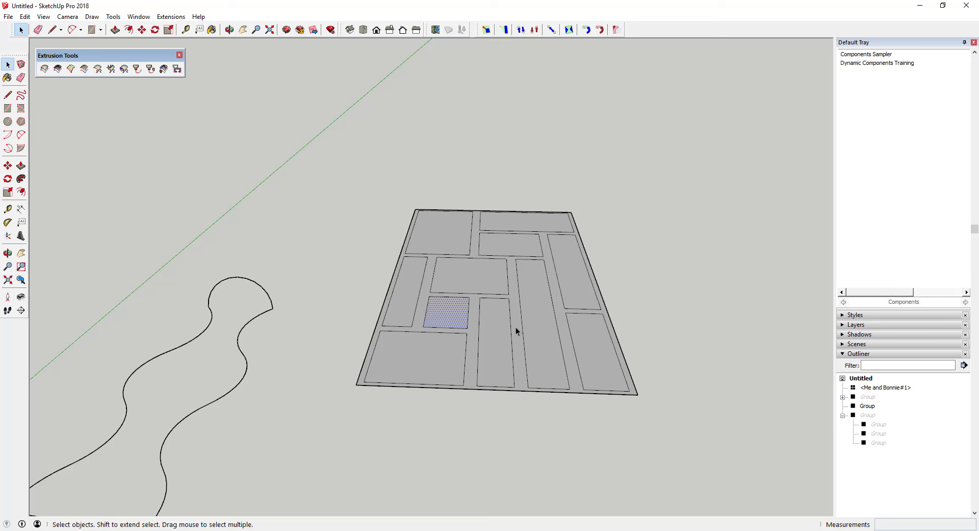
{"action": "double_click", "coordinate": [516, 327]}
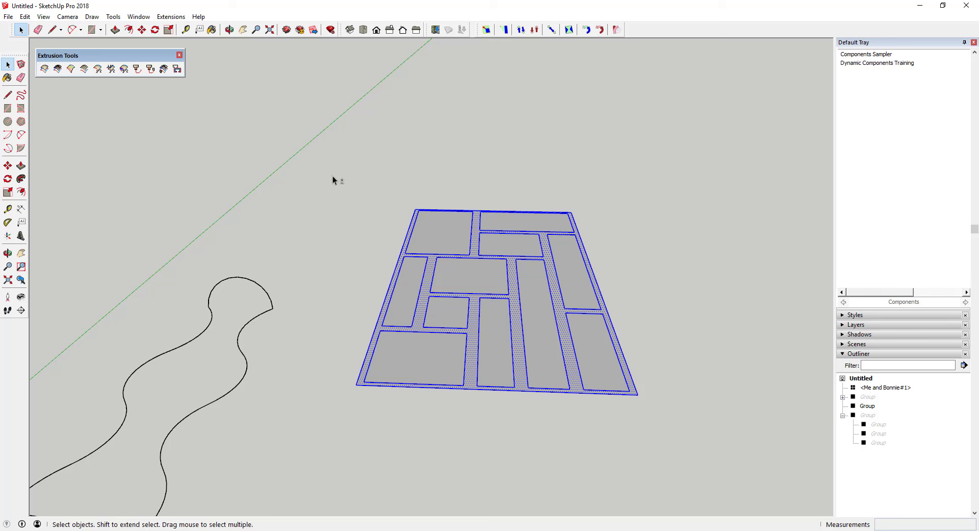
{"action": "left_click_drag", "start_coordinate": [331, 174], "coordinate": [714, 443]}
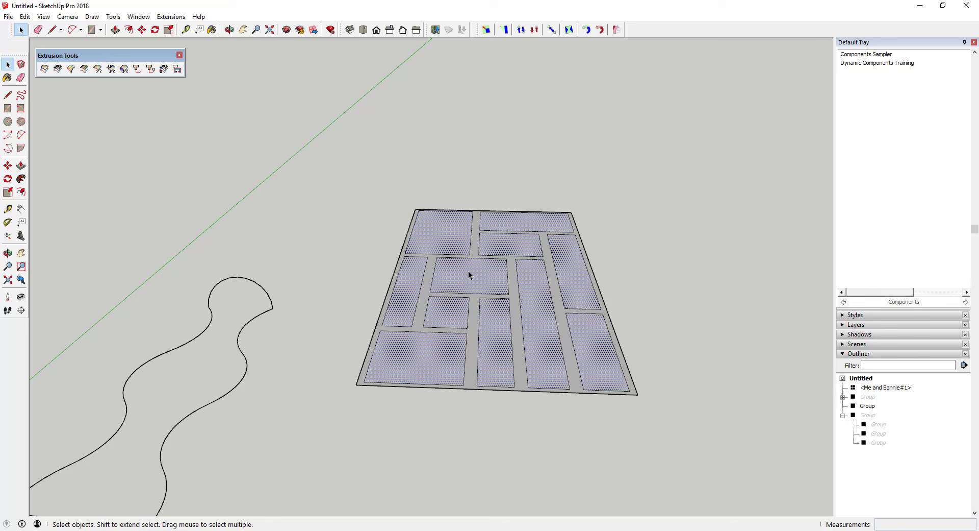
{"action": "key", "text": "Delete"}
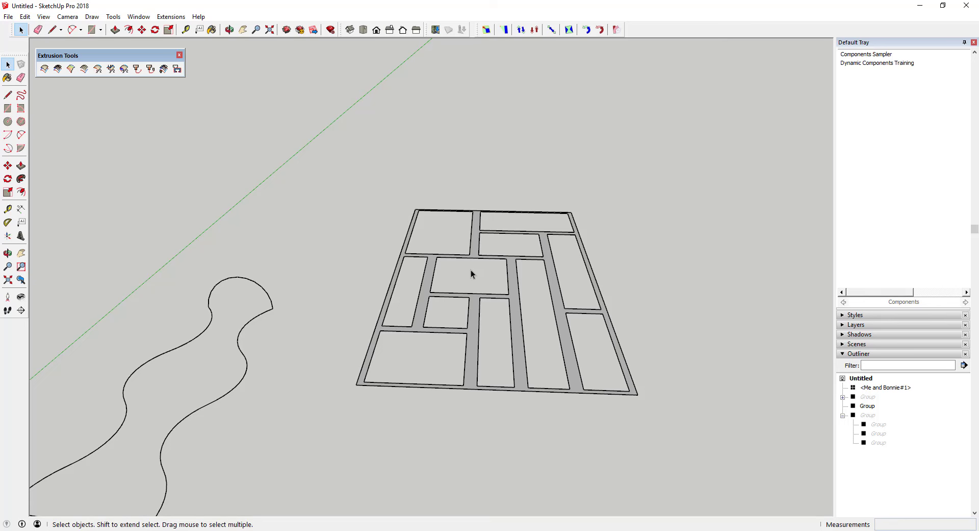
Raise the open frame face by about 3 3/4" with Push/Pull
{"action": "middle_click_drag", "start_coordinate": [471, 272], "coordinate": [521, 279]}
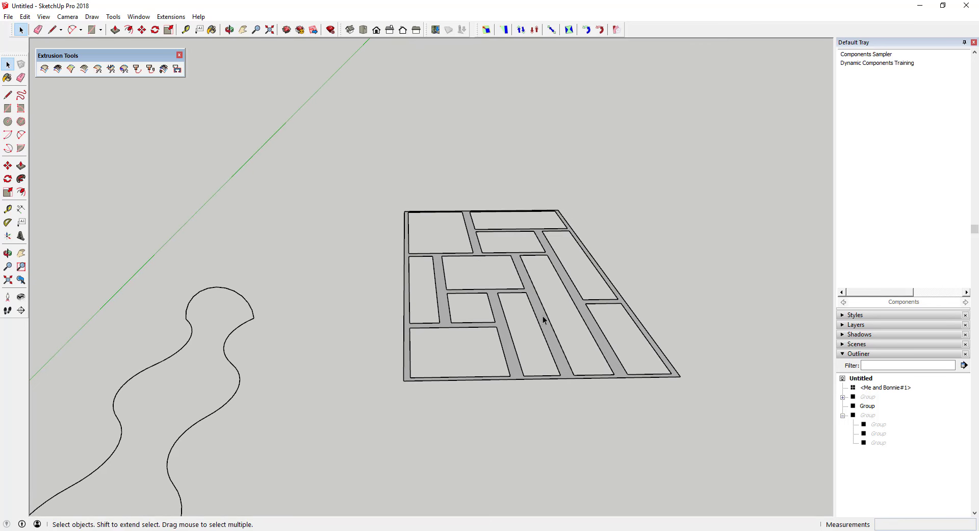
{"action": "key", "text": "p"}
{"action": "left_click", "coordinate": [544, 318]}
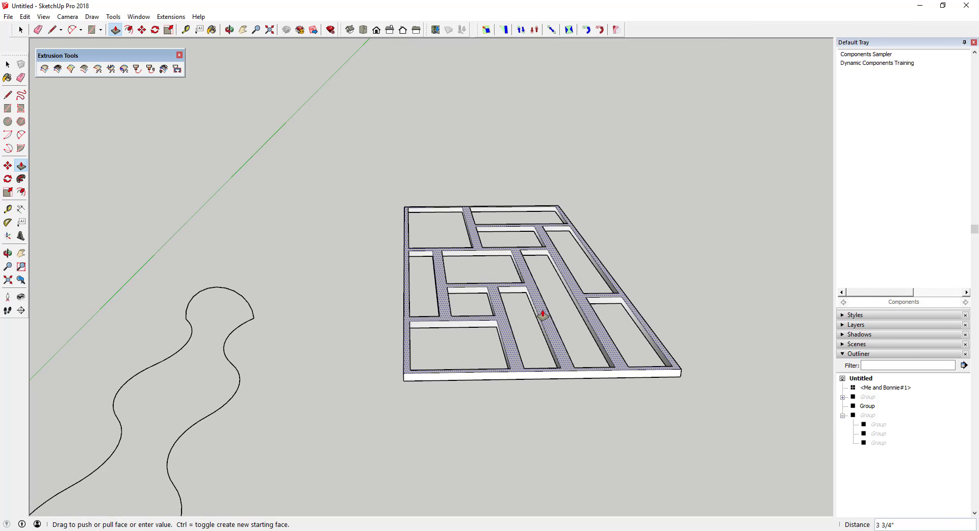
{"action": "left_click", "coordinate": [544, 315]}
Make the whole raised frame into a group
{"action": "key", "text": "space"}
{"action": "scroll", "coordinate": [452, 242], "scroll_direction": "down", "scroll_amount": 3}
{"action": "left_click_drag", "start_coordinate": [432, 216], "coordinate": [680, 405]}
{"action": "right_click", "coordinate": [553, 313]}
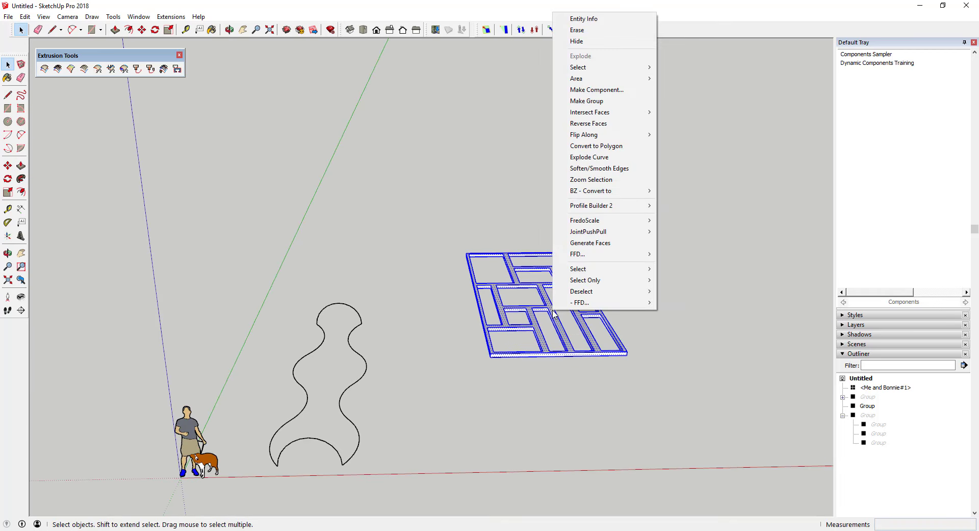
{"action": "left_click", "coordinate": [586, 101]}
{"action": "scroll", "coordinate": [614, 166], "scroll_direction": "down", "scroll_amount": 2}
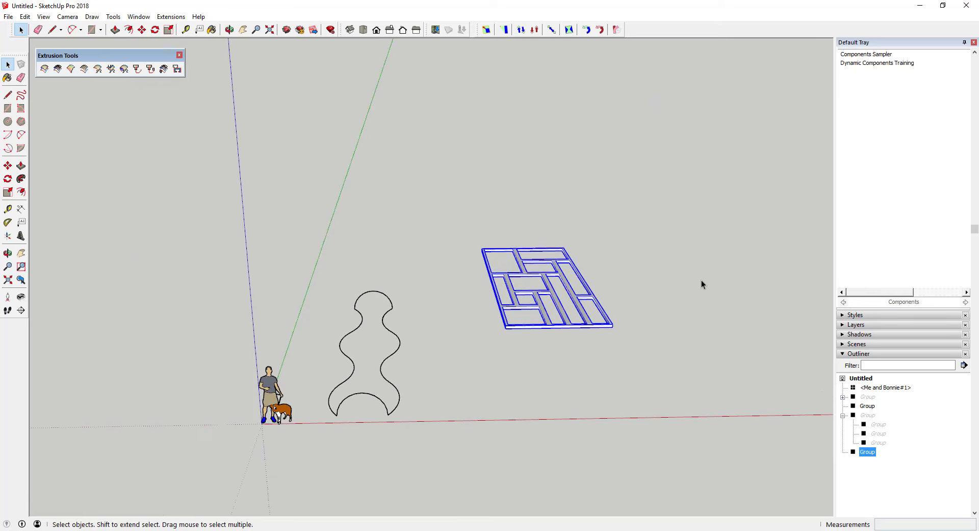
{"action": "scroll", "coordinate": [702, 280], "scroll_direction": "up", "scroll_amount": 2}
Unhide the group that holds the vault surface and the gridded flat panel beneath the frame
{"action": "right_click", "coordinate": [870, 417]}
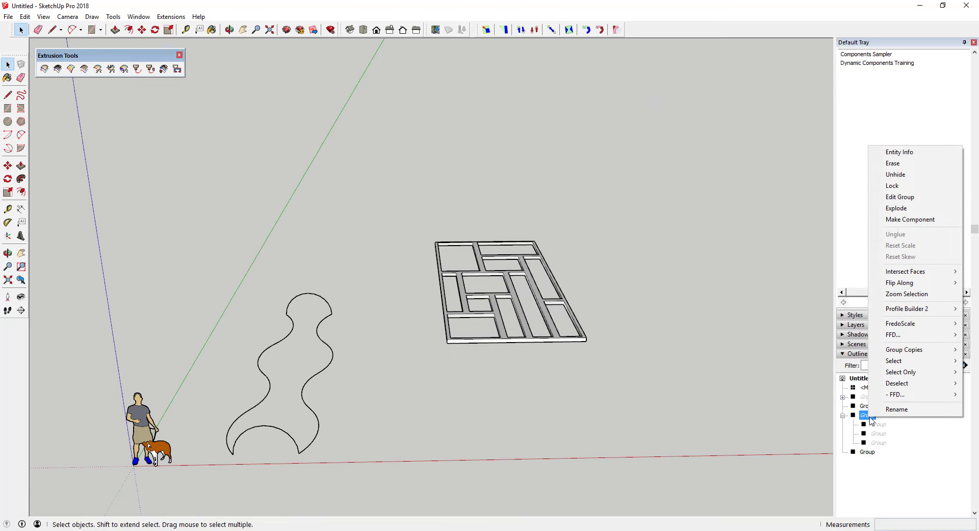
{"action": "left_click", "coordinate": [888, 173]}
{"action": "middle_click_drag", "start_coordinate": [677, 367], "coordinate": [690, 354]}
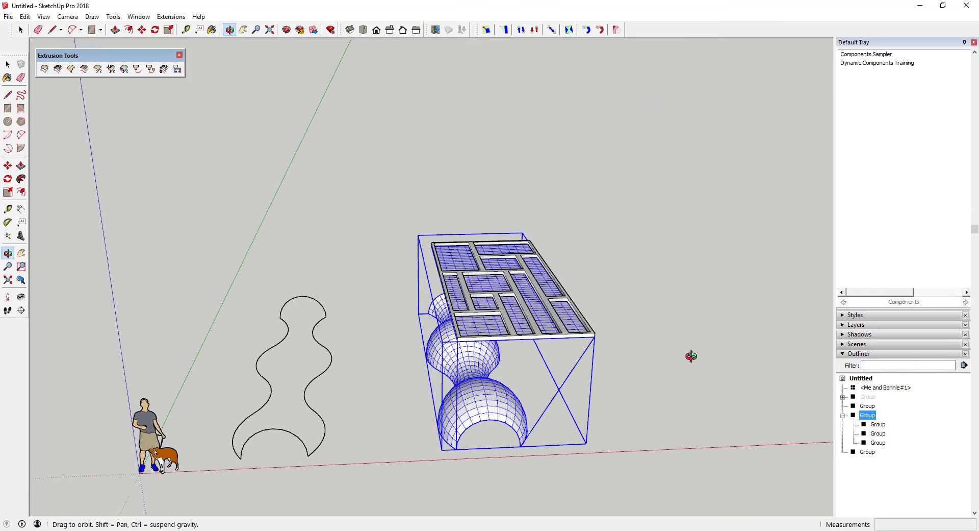
{"action": "scroll", "coordinate": [533, 303], "scroll_direction": "up", "scroll_amount": 5}
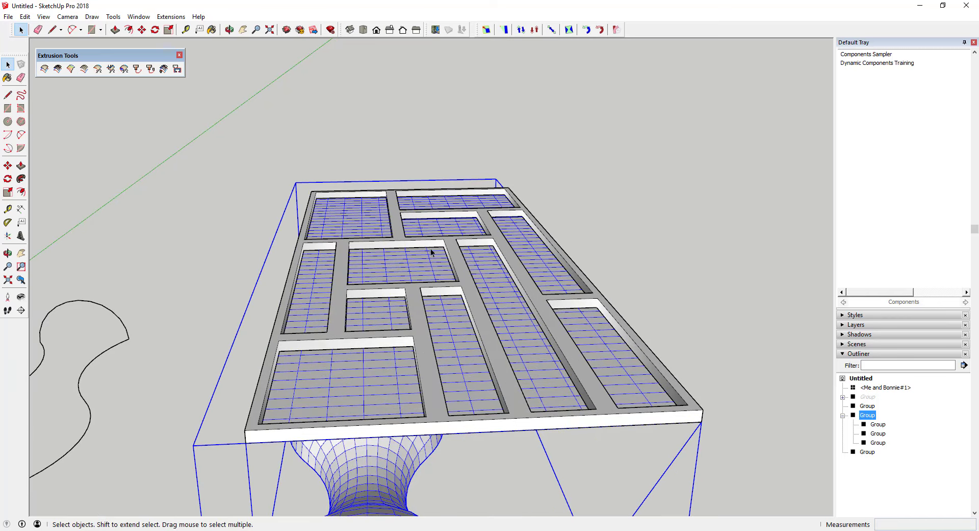
{"action": "scroll", "coordinate": [537, 293], "scroll_direction": "down", "scroll_amount": 5}
Select the vault-and-grid group together with the flat frame group and run Flowify to map the frame onto the vault
{"action": "left_click", "coordinate": [530, 357]}
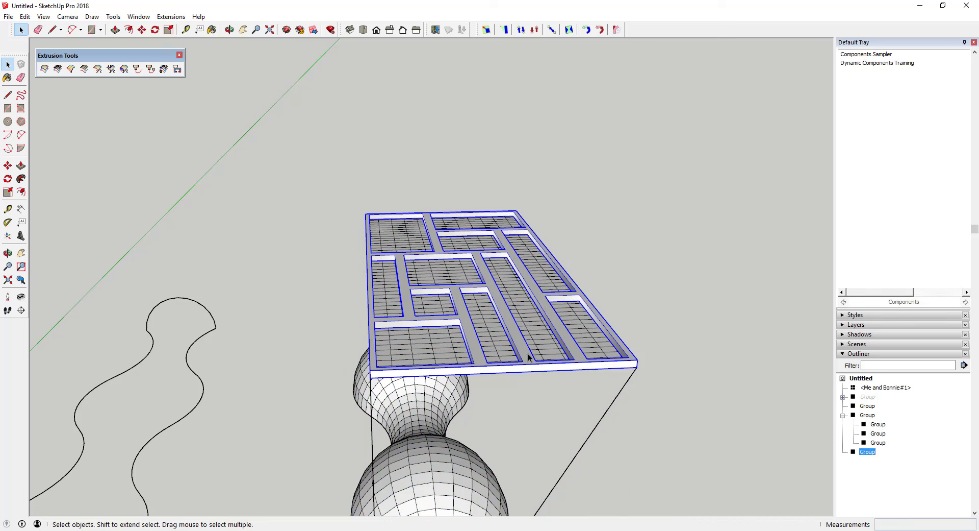
{"action": "scroll", "coordinate": [541, 336], "scroll_direction": "down", "scroll_amount": 3}
{"action": "scroll", "coordinate": [546, 303], "scroll_direction": "down", "scroll_amount": 2}
{"action": "left_click", "coordinate": [497, 400]}
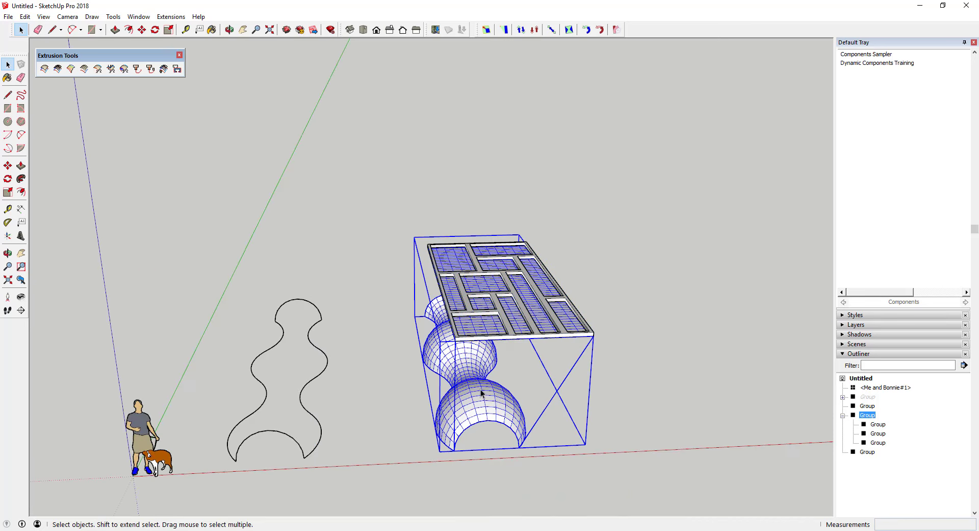
{"action": "middle_click_drag", "start_coordinate": [481, 393], "coordinate": [513, 339]}
{"action": "scroll", "coordinate": [510, 326], "scroll_direction": "up", "scroll_amount": 4}
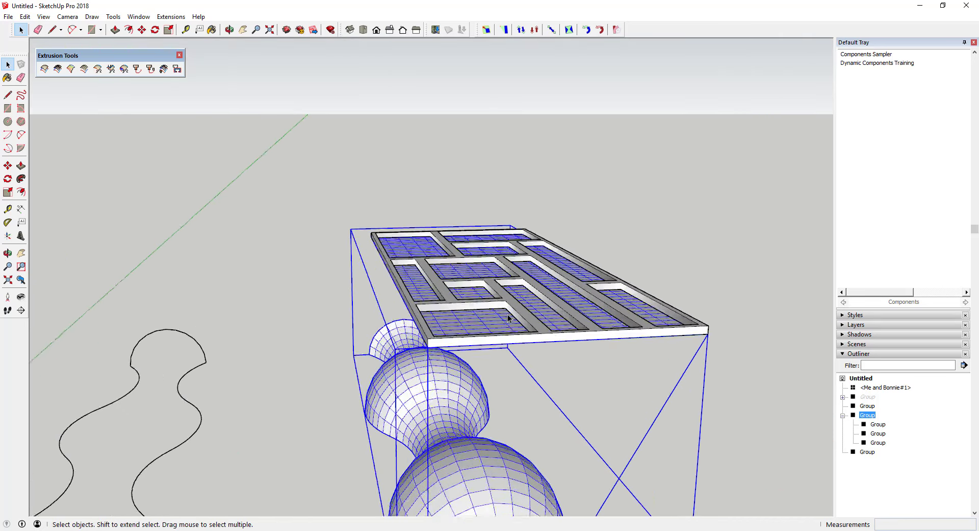
{"action": "scroll", "coordinate": [512, 324], "scroll_direction": "down", "scroll_amount": 3}
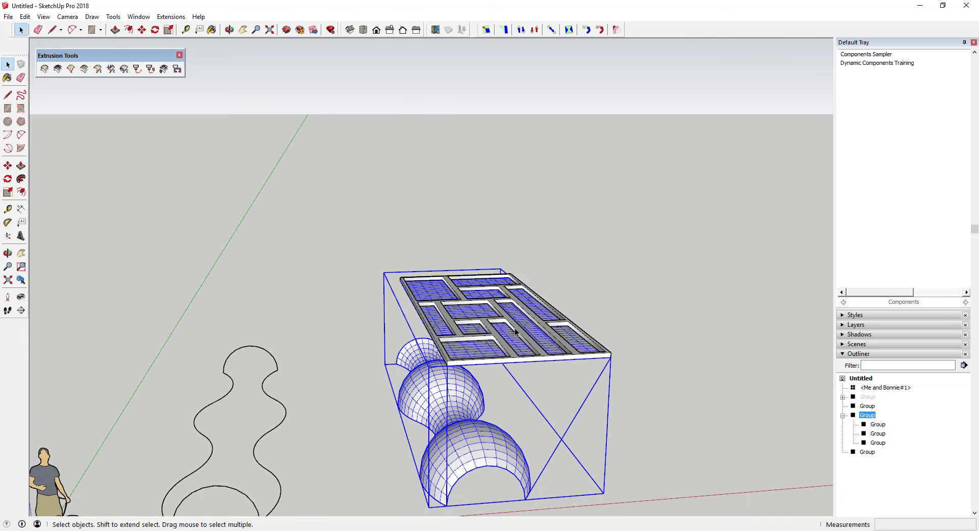
{"action": "left_click", "coordinate": [529, 341], "text": "shift"}
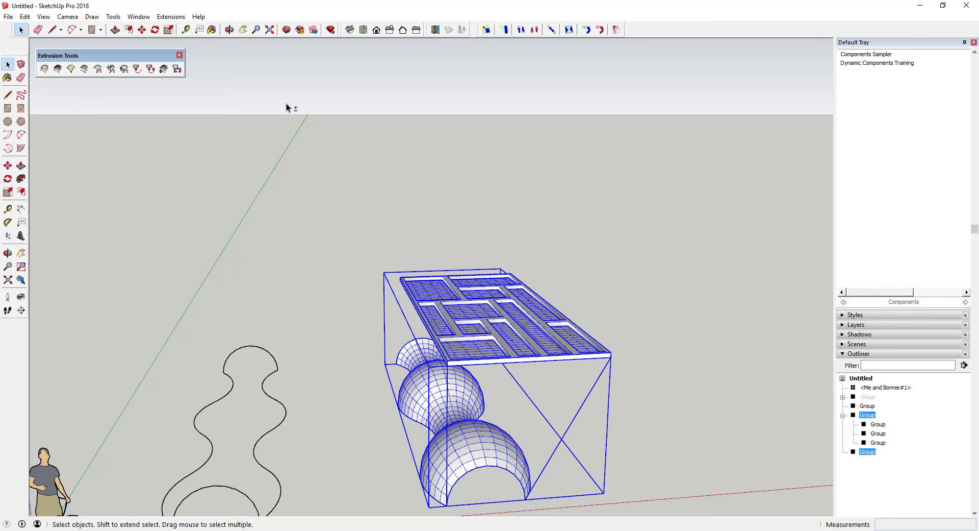
{"action": "left_click", "coordinate": [174, 17]}
{"action": "mouse_move", "coordinate": [190, 44]}
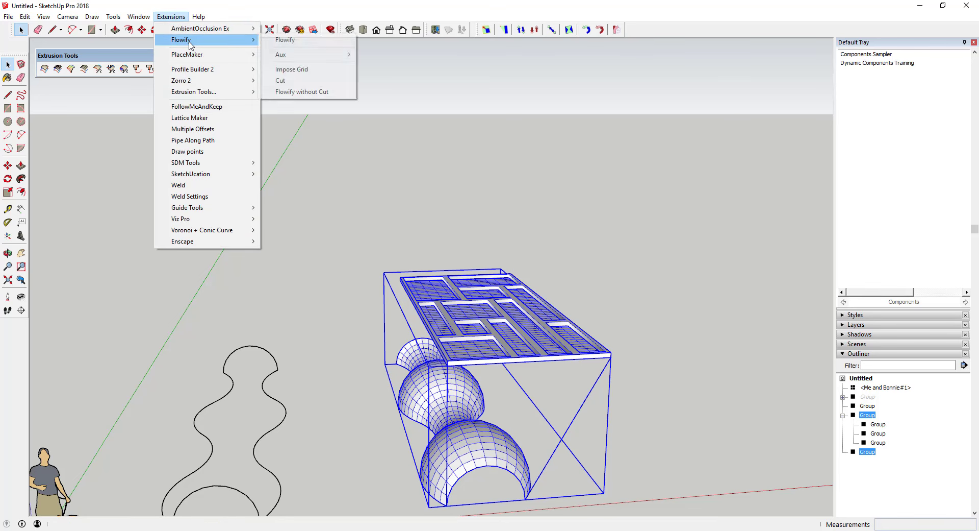
{"action": "left_click", "coordinate": [288, 40]}
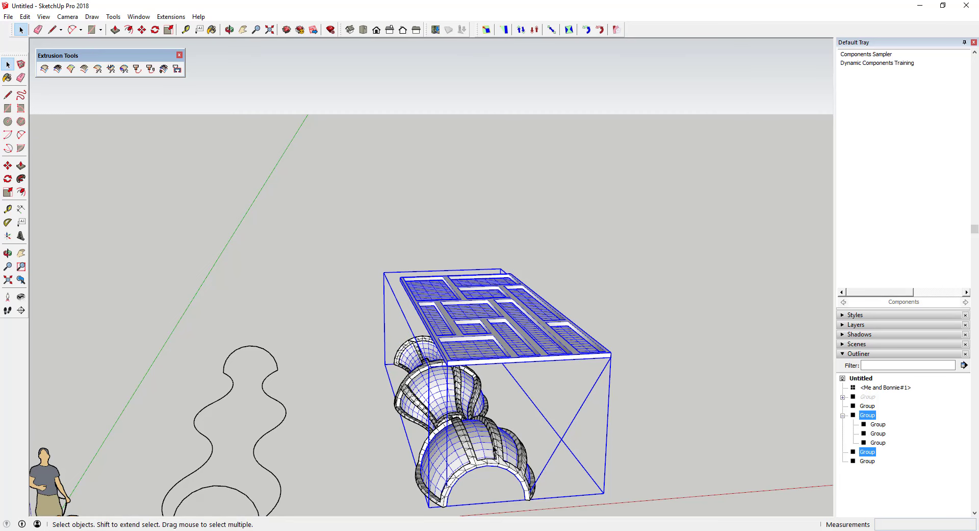
Hide the vault-and-grid group and the flat frame group so only the mapped frame remains beside the profile curves
{"action": "scroll", "coordinate": [529, 455], "scroll_direction": "down", "scroll_amount": 2}
{"action": "scroll", "coordinate": [529, 455], "scroll_direction": "up", "scroll_amount": 4}
{"action": "left_click", "coordinate": [449, 332]}
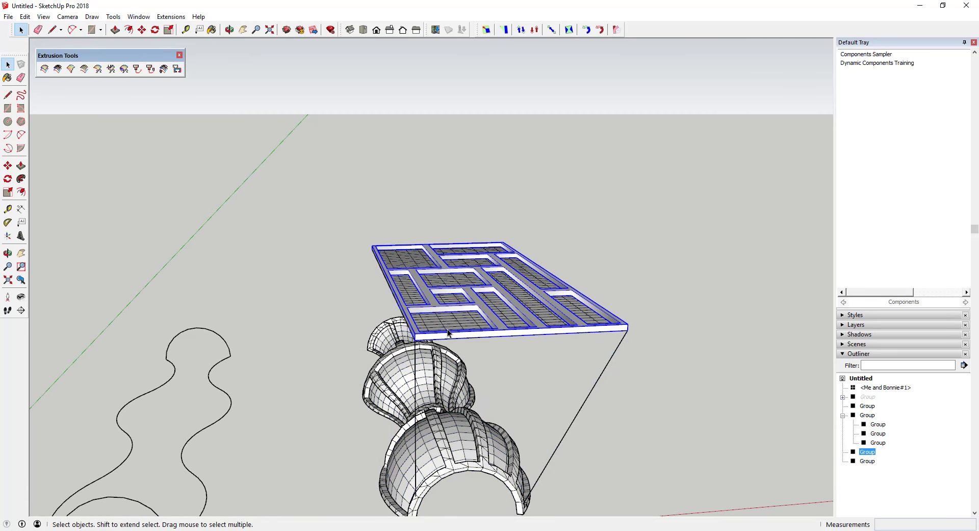
{"action": "left_click", "coordinate": [449, 341]}
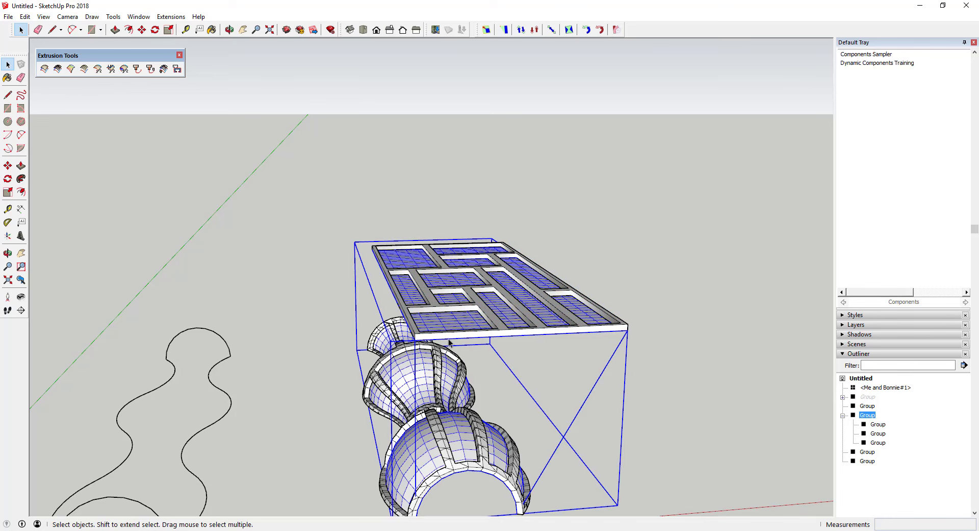
{"action": "right_click", "coordinate": [463, 442]}
{"action": "left_click", "coordinate": [491, 210]}
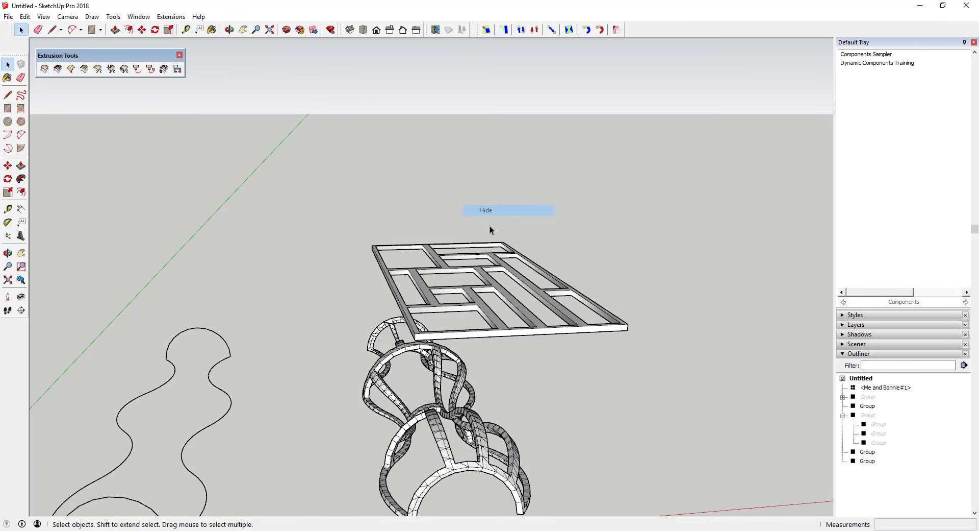
{"action": "left_click", "coordinate": [433, 303]}
{"action": "right_click", "coordinate": [433, 301]}
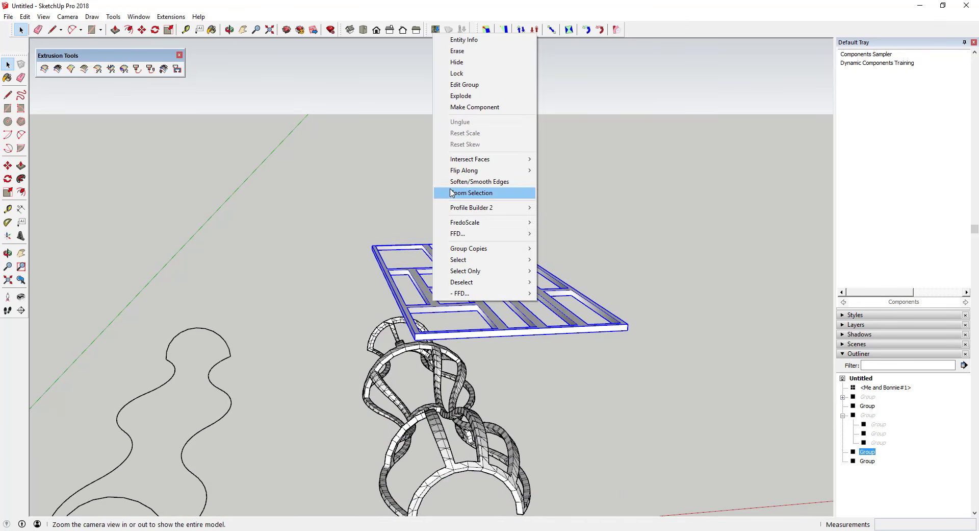
{"action": "left_click", "coordinate": [458, 63]}
Examine the mapped vault frame from several angles and its faceted members up close
{"action": "middle_click_drag", "start_coordinate": [479, 249], "coordinate": [559, 512]}
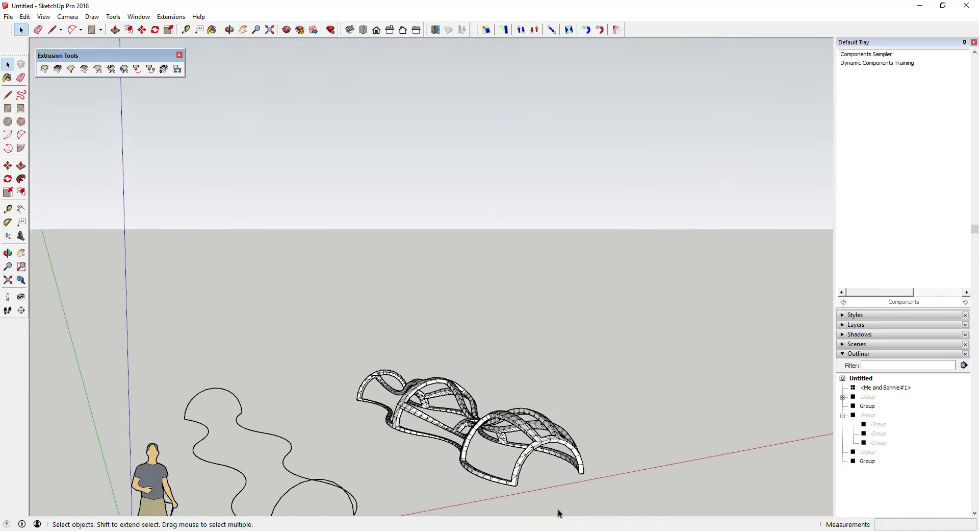
{"action": "scroll", "coordinate": [494, 398], "scroll_direction": "up", "scroll_amount": 4}
{"action": "middle_click_drag", "start_coordinate": [556, 401], "coordinate": [472, 361]}
{"action": "scroll", "coordinate": [479, 300], "scroll_direction": "down", "scroll_amount": 1}
{"action": "scroll", "coordinate": [472, 361], "scroll_direction": "up", "scroll_amount": 1}
{"action": "scroll", "coordinate": [472, 362], "scroll_direction": "up", "scroll_amount": 10}
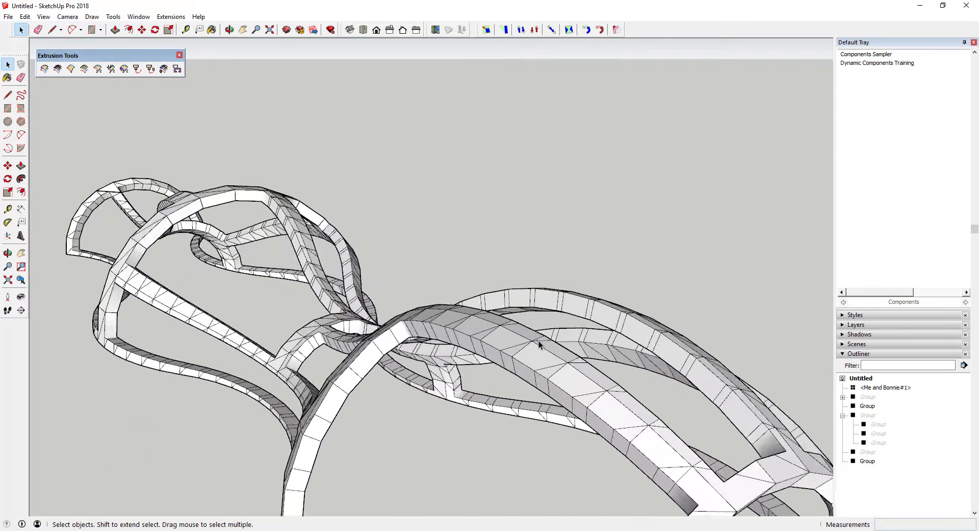
{"action": "scroll", "coordinate": [472, 328], "scroll_direction": "down", "scroll_amount": 10}
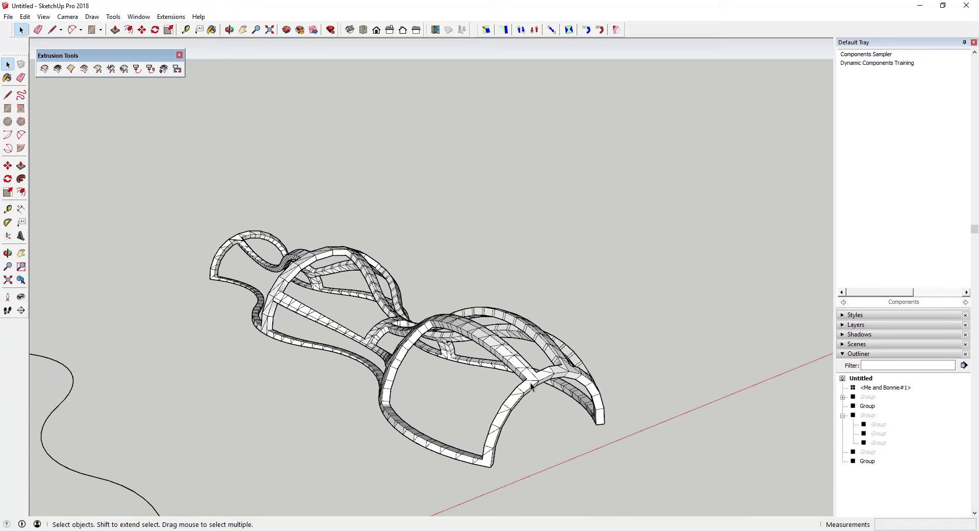
Select the mapped frame, collapse the Components section, and bring the Soften Edges settings into view
{"action": "left_click", "coordinate": [531, 386]}
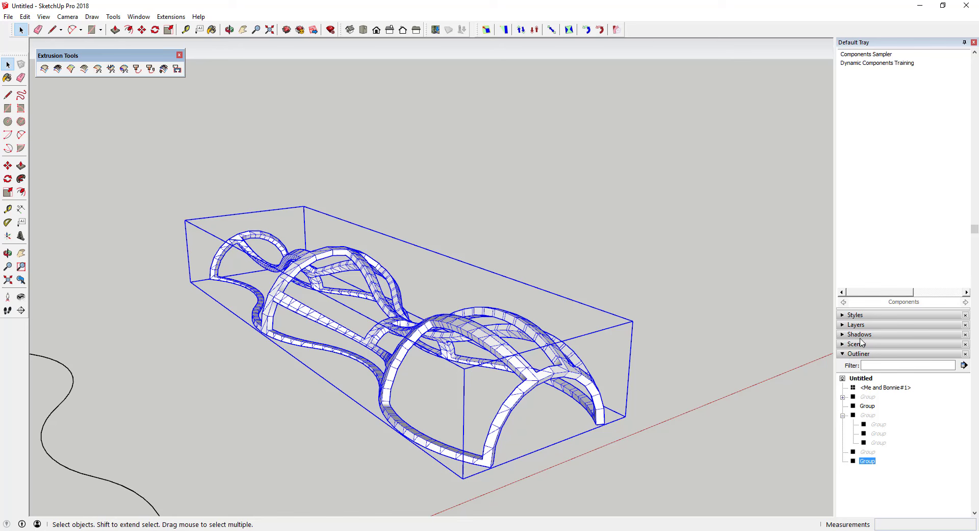
{"action": "scroll", "coordinate": [864, 347], "scroll_direction": "up", "scroll_amount": 5}
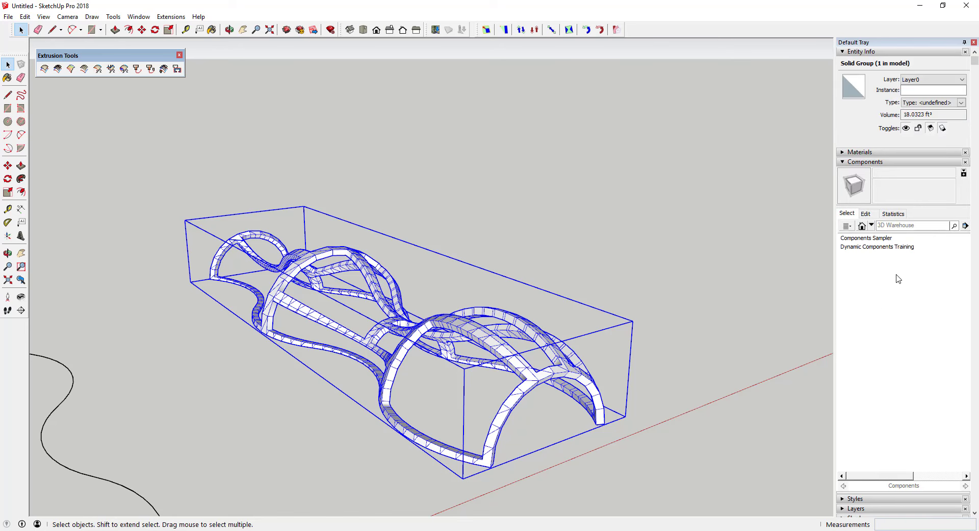
{"action": "left_click", "coordinate": [843, 162]}
{"action": "scroll", "coordinate": [867, 426], "scroll_direction": "down", "scroll_amount": 3}
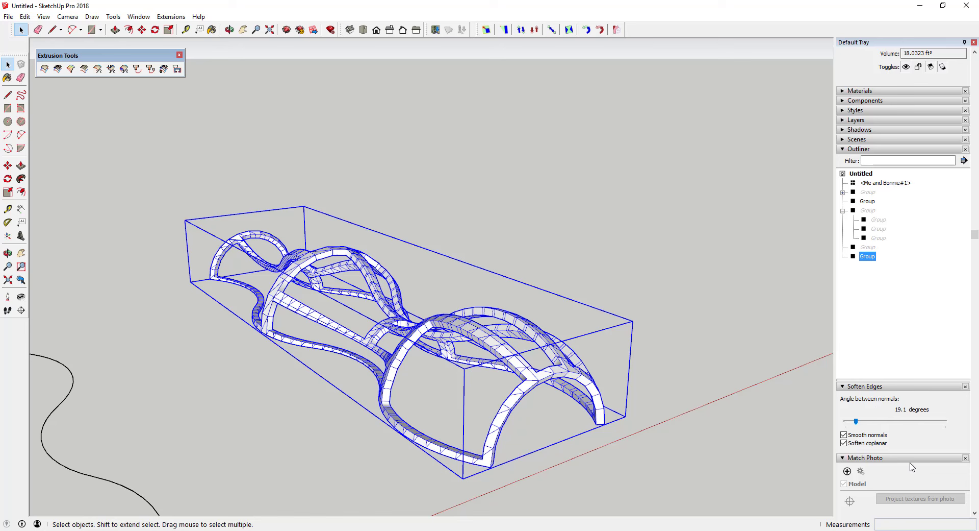
{"action": "left_click", "coordinate": [173, 17]}
{"action": "mouse_move", "coordinate": [145, 17]}
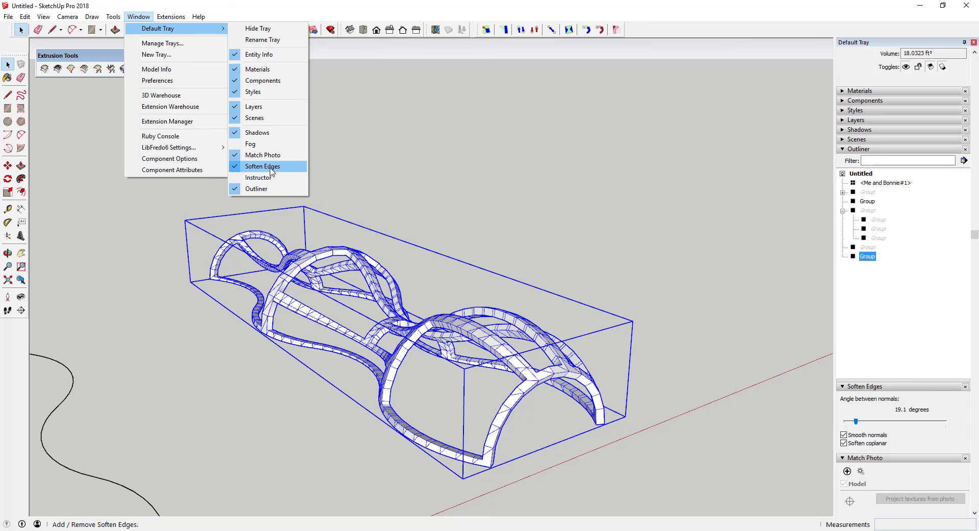
{"action": "left_click", "coordinate": [642, 332]}
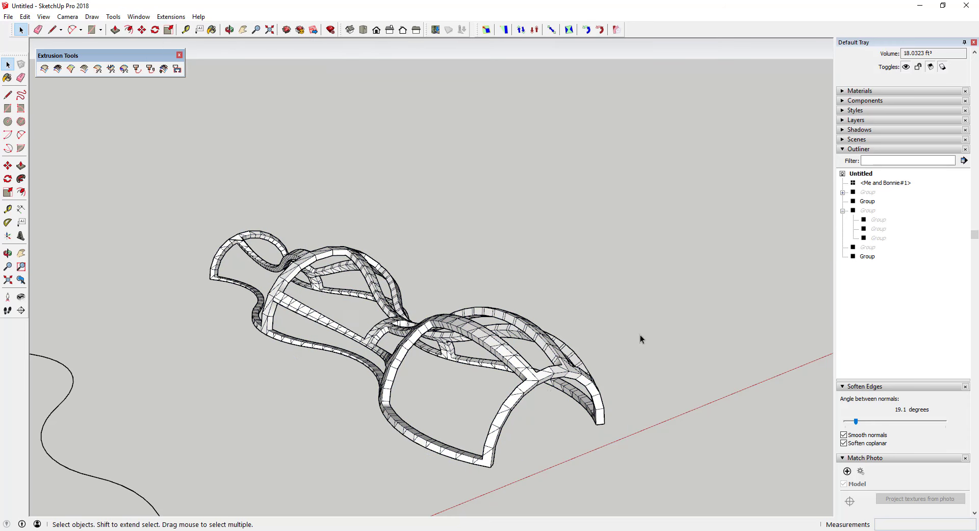
Select the mapped vault frame, set its softening angle to 20.1 degrees and turn off Soften coplanar
{"action": "left_click", "coordinate": [513, 400]}
{"action": "scroll", "coordinate": [489, 352], "scroll_direction": "up", "scroll_amount": 8}
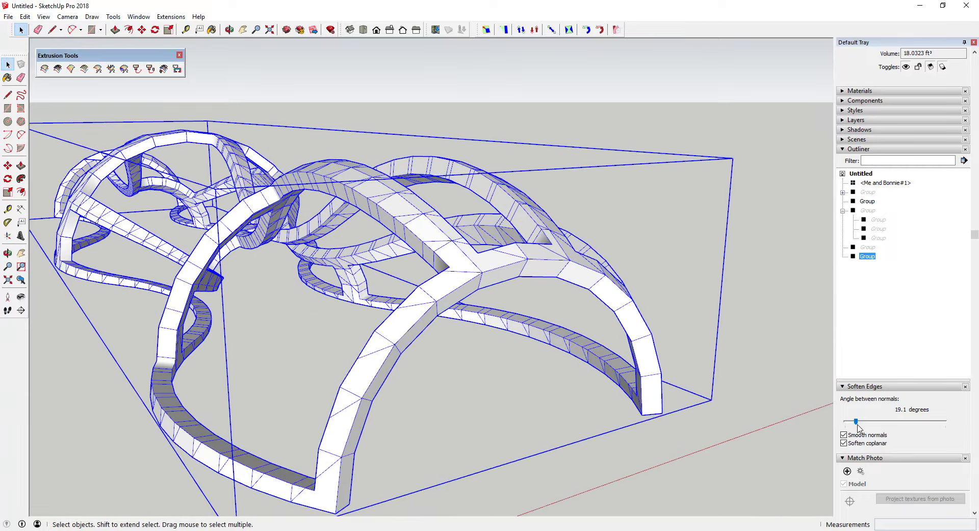
{"action": "left_click_drag", "start_coordinate": [856, 423], "coordinate": [858, 424]}
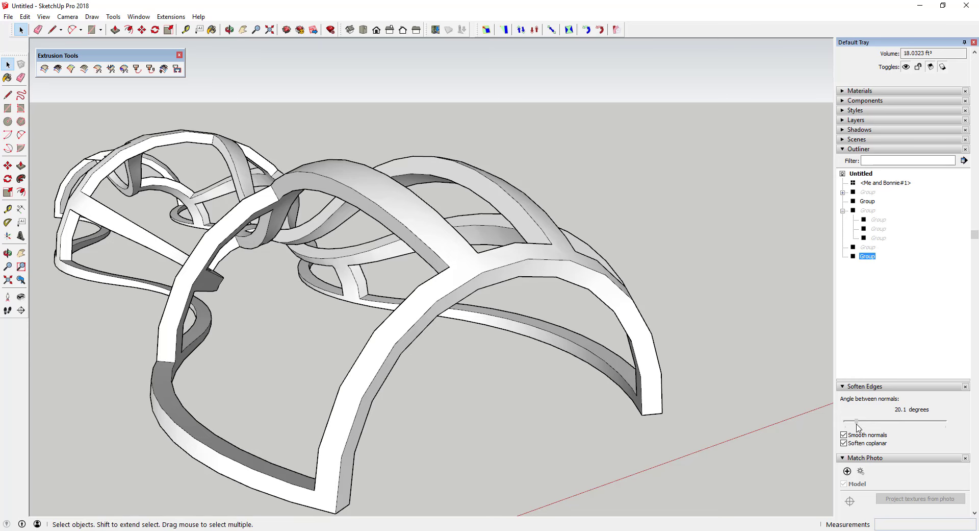
{"action": "left_click", "coordinate": [861, 446]}
{"action": "scroll", "coordinate": [728, 312], "scroll_direction": "down", "scroll_amount": 5}
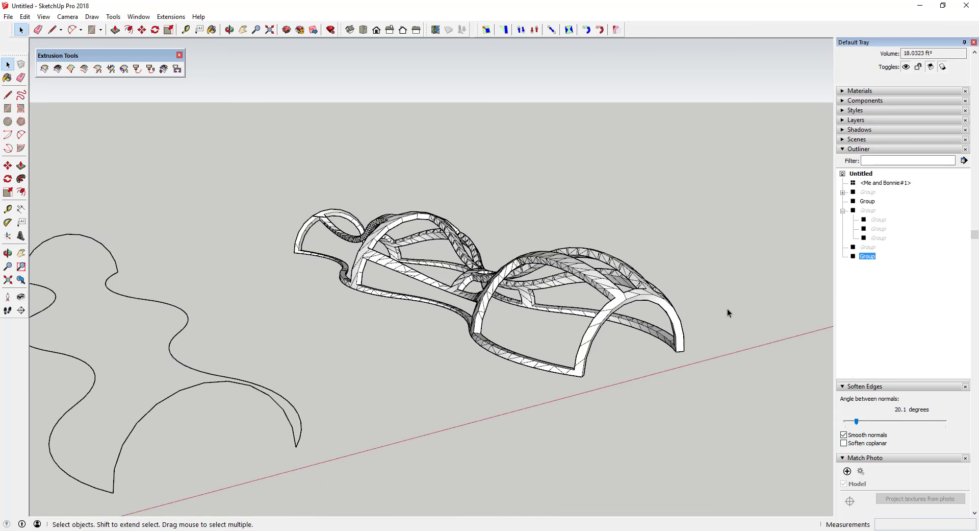
Collapse the Match Photo section and turn Soften coplanar back on for the frame at 21.0 degrees
{"action": "scroll", "coordinate": [877, 377], "scroll_direction": "down", "scroll_amount": 3}
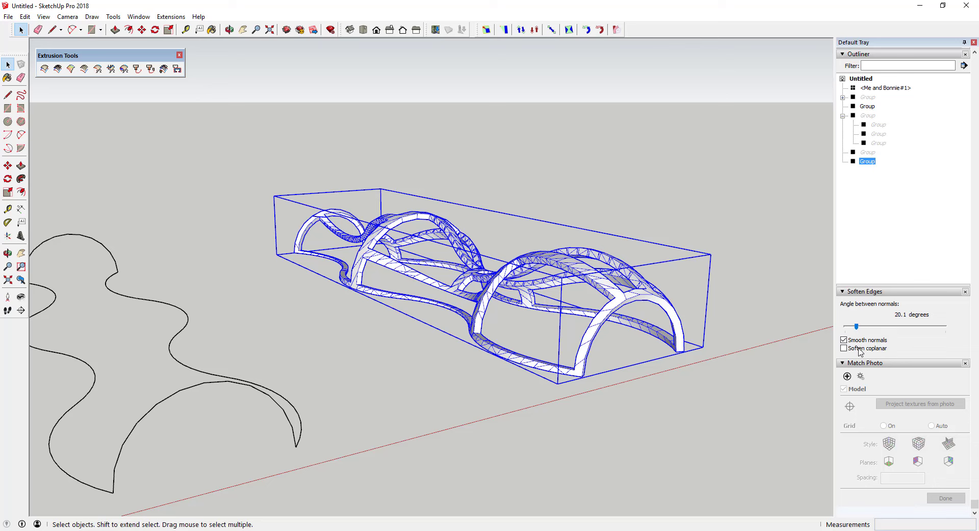
{"action": "left_click", "coordinate": [841, 363]}
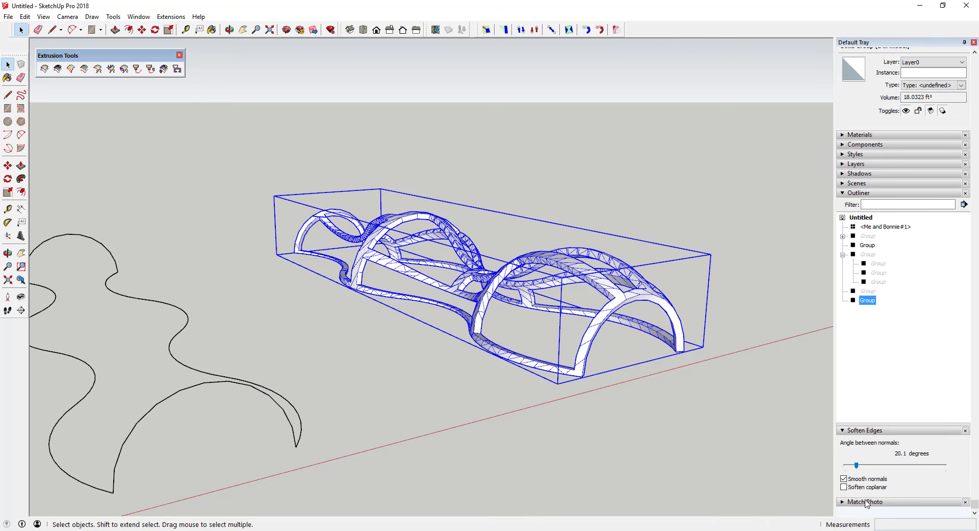
{"action": "left_click", "coordinate": [861, 487]}
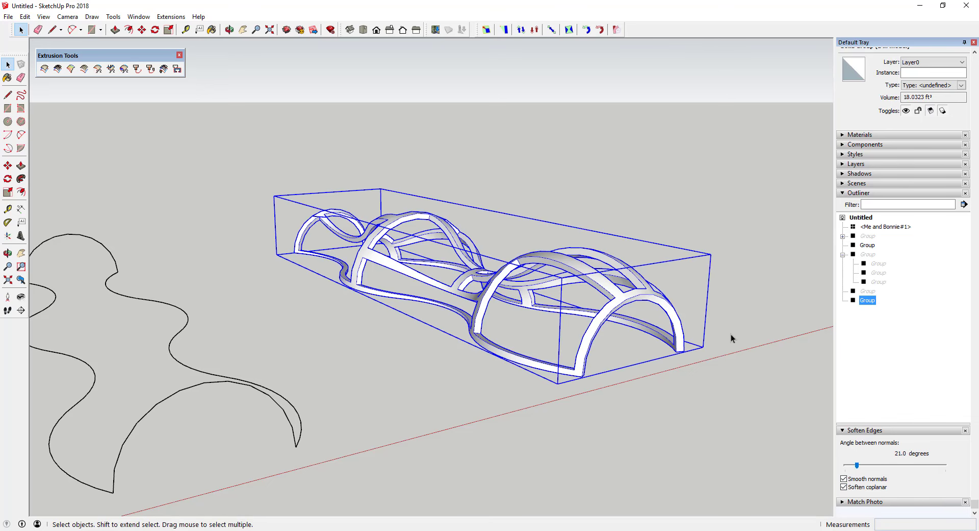
Examine the softened frame from several angles and inspect the hidden triangulation of all geometry inside its group
{"action": "scroll", "coordinate": [719, 332], "scroll_direction": "up", "scroll_amount": 3}
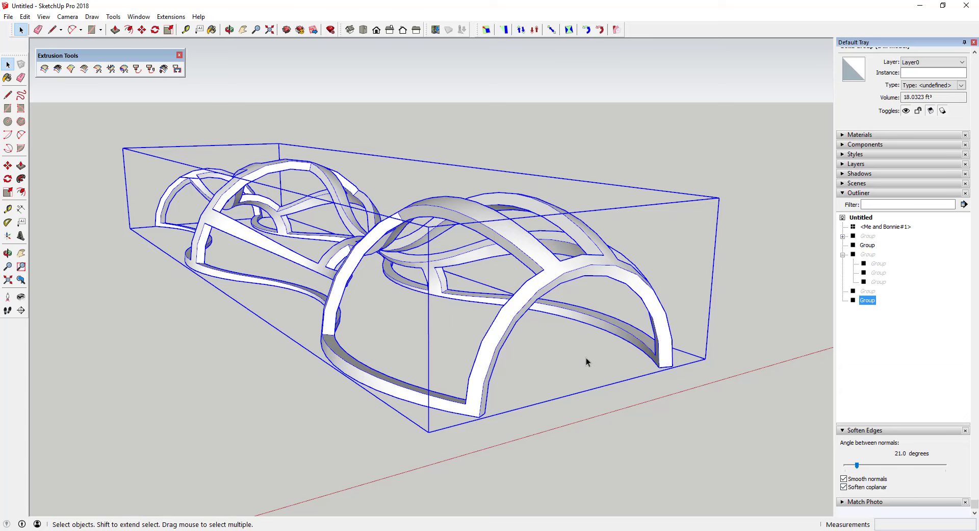
{"action": "middle_click_drag", "start_coordinate": [566, 291], "coordinate": [295, 239]}
{"action": "middle_click_drag", "start_coordinate": [279, 198], "coordinate": [535, 185]}
{"action": "scroll", "coordinate": [288, 220], "scroll_direction": "up", "scroll_amount": 2}
{"action": "scroll", "coordinate": [535, 185], "scroll_direction": "down", "scroll_amount": 5}
{"action": "scroll", "coordinate": [427, 237], "scroll_direction": "up", "scroll_amount": 4}
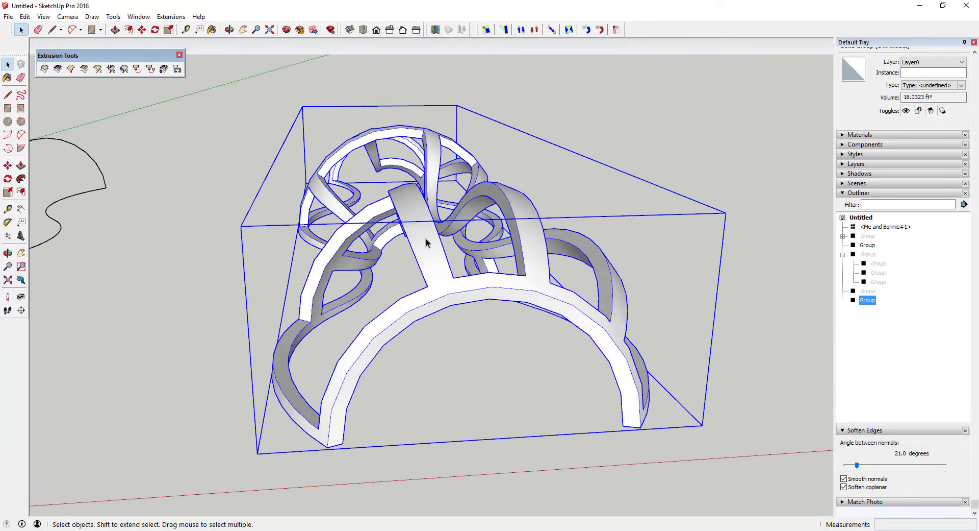
{"action": "double_click", "coordinate": [415, 237]}
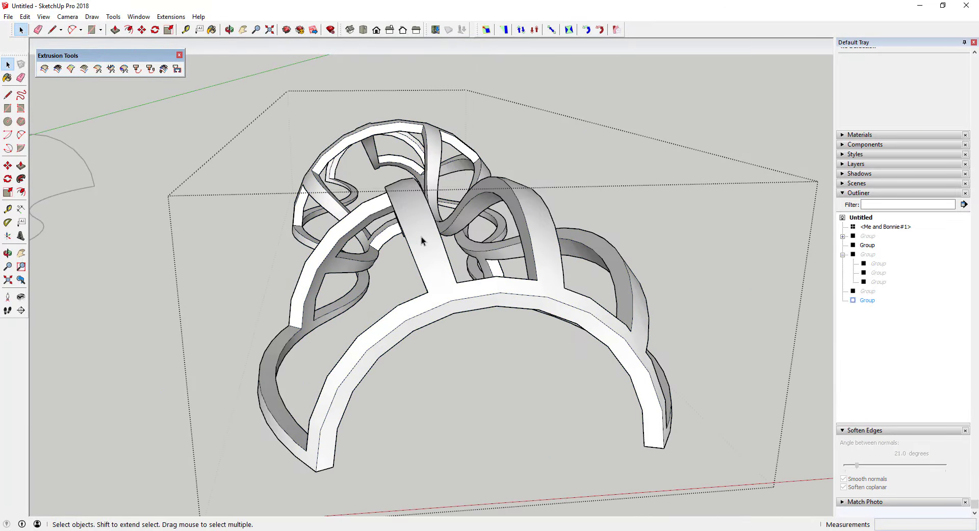
{"action": "triple_click", "coordinate": [422, 237]}
{"action": "middle_click_drag", "start_coordinate": [421, 237], "coordinate": [418, 230]}
{"action": "scroll", "coordinate": [418, 224], "scroll_direction": "up", "scroll_amount": 3}
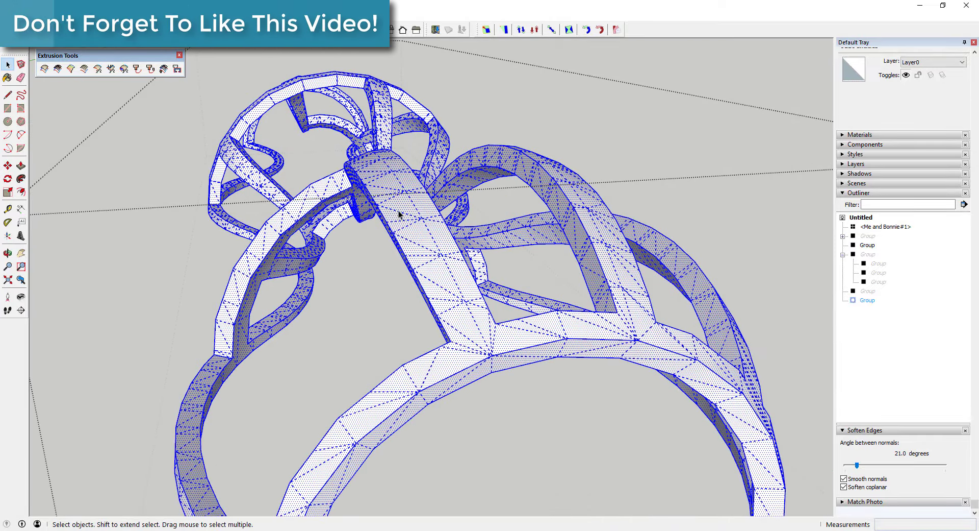
{"action": "scroll", "coordinate": [403, 211], "scroll_direction": "down", "scroll_amount": 4}
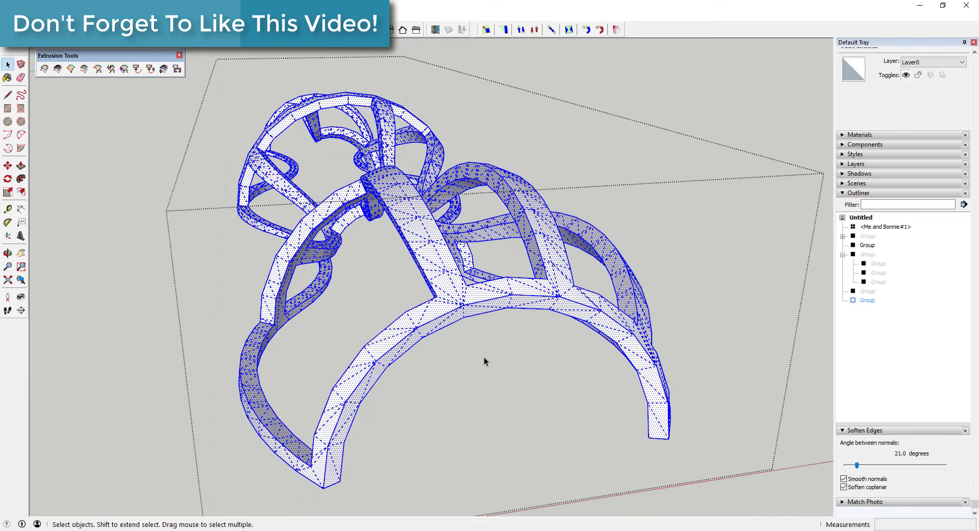
{"action": "left_click", "coordinate": [527, 376]}
{"action": "scroll", "coordinate": [521, 357], "scroll_direction": "down", "scroll_amount": 4}
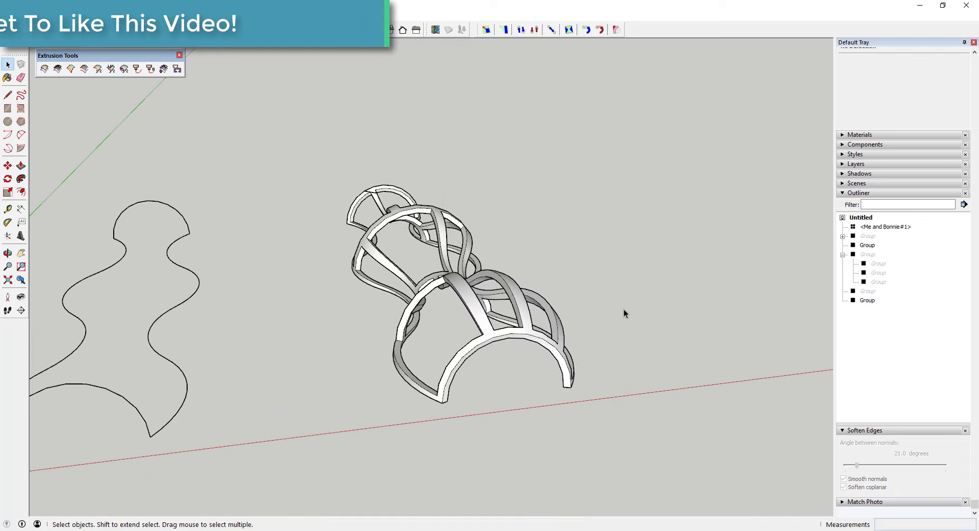
Reselect the mapped frame group and review its smoothed members and entity information from nearer and farther views
{"action": "middle_click_drag", "start_coordinate": [515, 319], "coordinate": [541, 280]}
{"action": "left_click", "coordinate": [539, 285]}
{"action": "scroll", "coordinate": [942, 279], "scroll_direction": "up", "scroll_amount": 1}
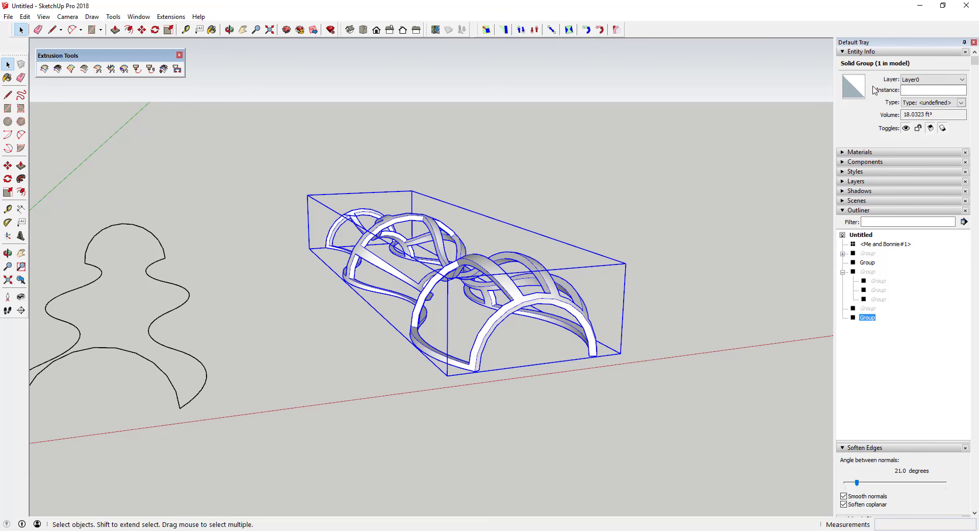
{"action": "scroll", "coordinate": [541, 326], "scroll_direction": "up", "scroll_amount": 2}
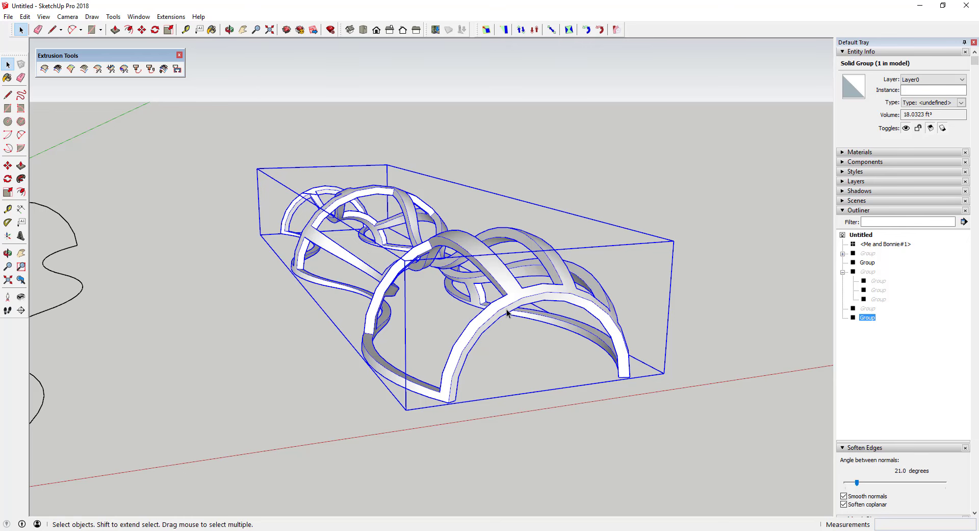
{"action": "scroll", "coordinate": [531, 301], "scroll_direction": "down", "scroll_amount": 1}
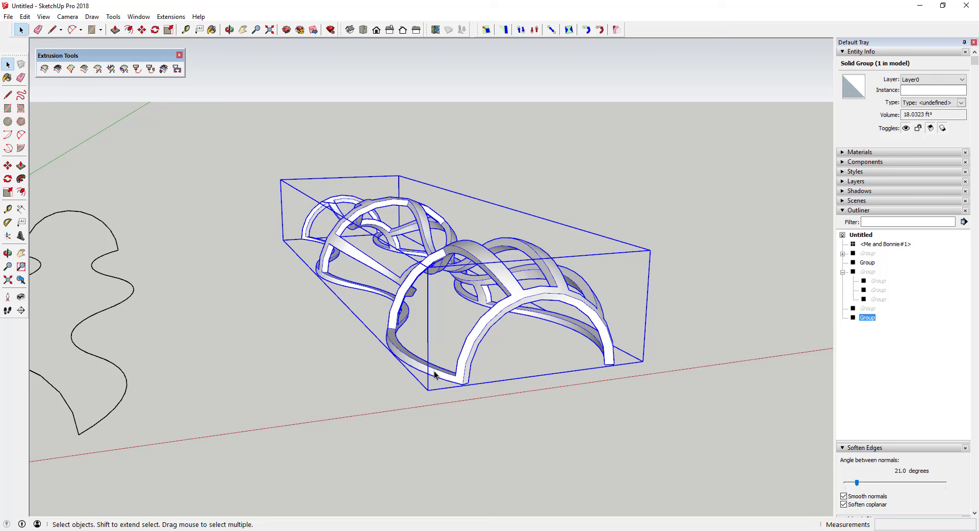
{"action": "scroll", "coordinate": [514, 335], "scroll_direction": "down", "scroll_amount": 1}
{"action": "scroll", "coordinate": [531, 332], "scroll_direction": "up", "scroll_amount": 2}
{"action": "scroll", "coordinate": [516, 316], "scroll_direction": "down", "scroll_amount": 3}
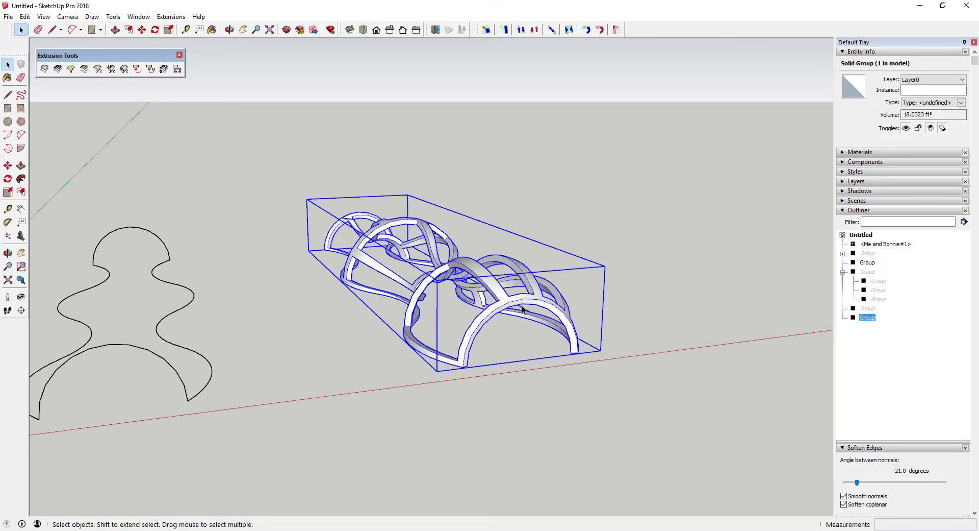
{"action": "mouse_move", "coordinate": [515, 302]}
{"action": "middle_mouse_down"}
{"action": "mouse_move", "coordinate": [345, 278]}
{"action": "mouse_move", "coordinate": [400, 300]}
{"action": "mouse_move", "coordinate": [510, 306]}
{"action": "middle_mouse_up"}
Unhide the vault-and-grid group and save the model as Extrude Tools and Flowify
{"action": "left_click", "coordinate": [866, 272]}
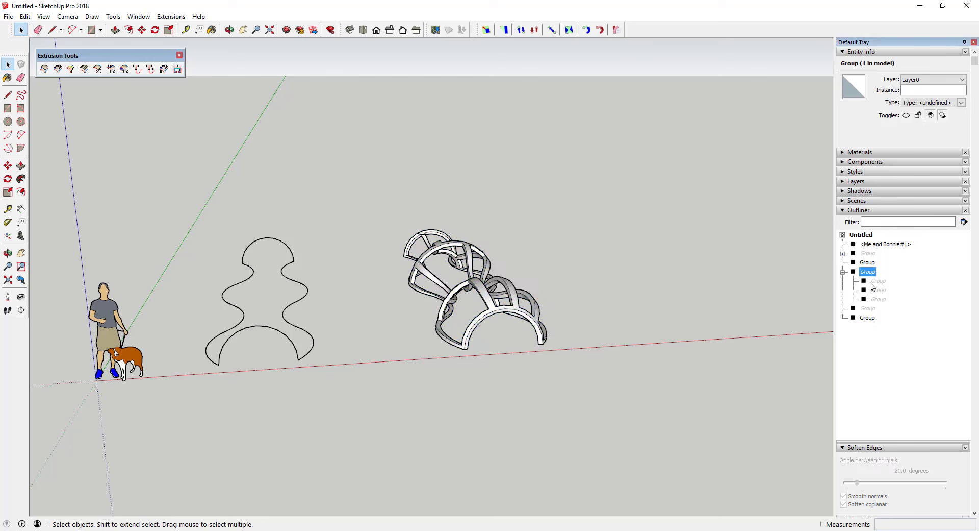
{"action": "right_click", "coordinate": [874, 278]}
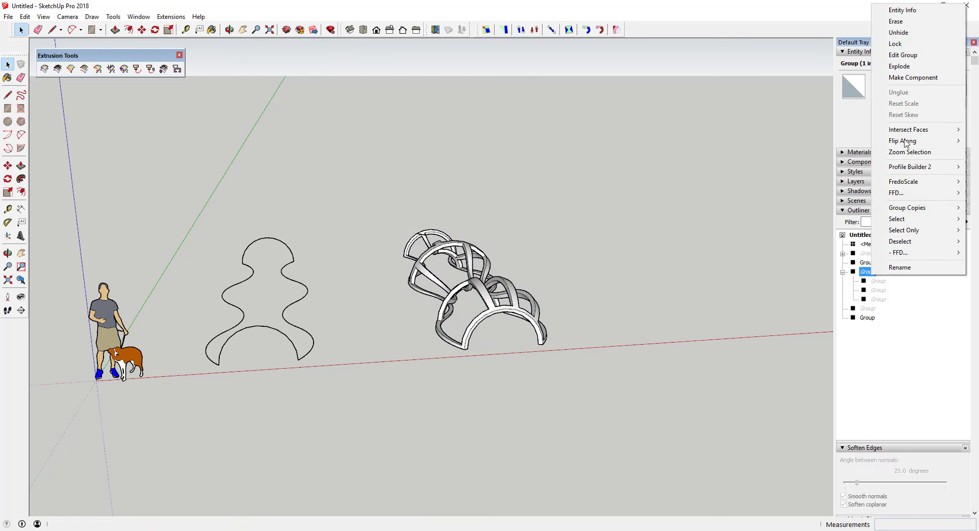
{"action": "left_click", "coordinate": [896, 33]}
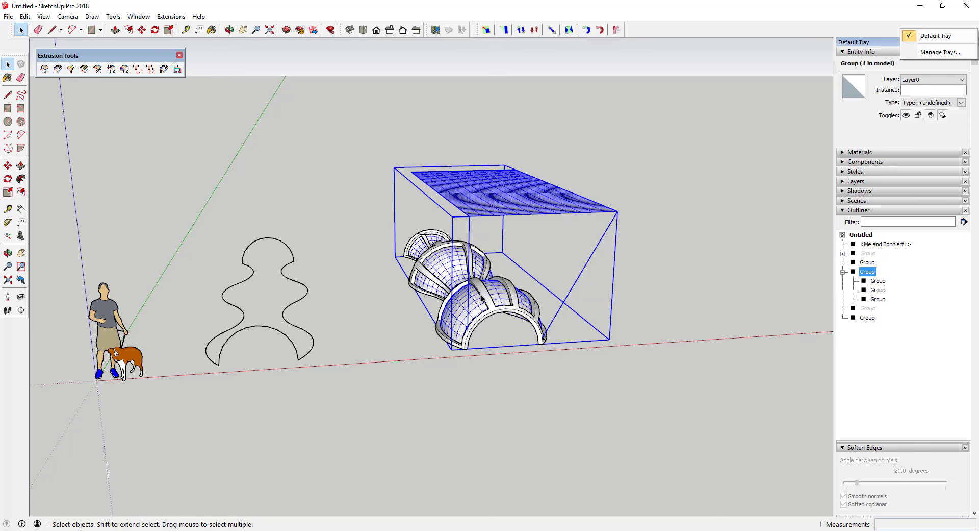
{"action": "scroll", "coordinate": [481, 298], "scroll_direction": "down", "scroll_amount": 5}
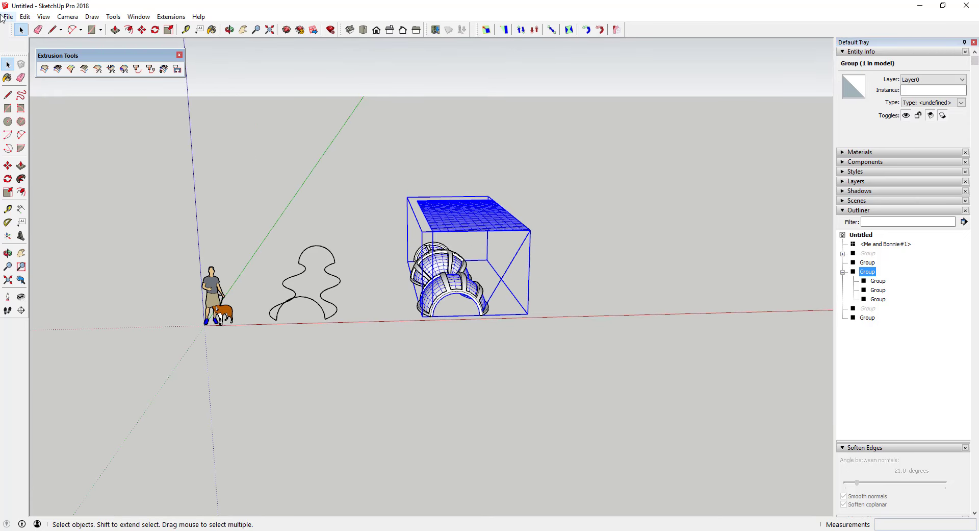
{"action": "left_click", "coordinate": [8, 17]}
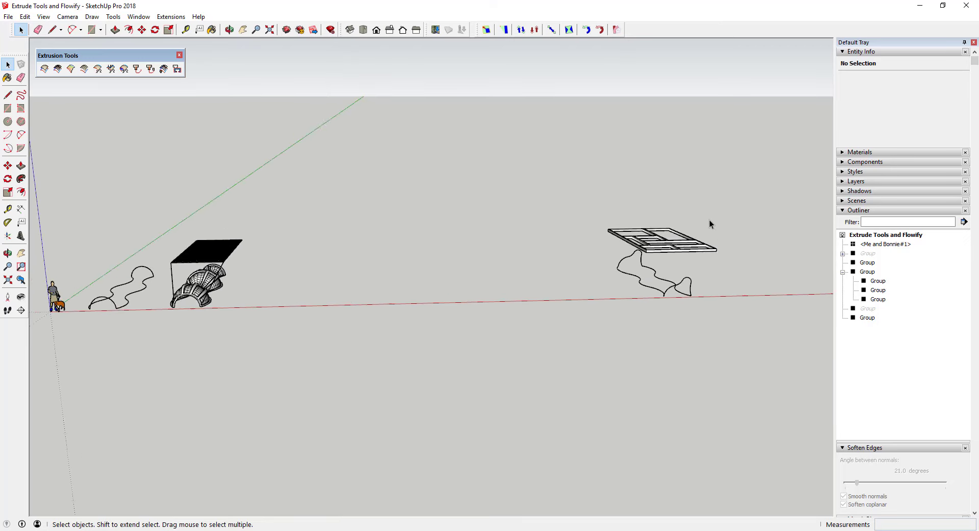
Hide the flat frame group above the second set of profile curves
{"action": "scroll", "coordinate": [714, 230], "scroll_direction": "up", "scroll_amount": 2}
{"action": "mouse_move", "coordinate": [769, 278]}
{"action": "middle_mouse_down"}
{"action": "mouse_move", "coordinate": [667, 257]}
{"action": "mouse_move", "coordinate": [614, 306]}
{"action": "mouse_move", "coordinate": [647, 282]}
{"action": "mouse_move", "coordinate": [617, 262]}
{"action": "mouse_move", "coordinate": [602, 305]}
{"action": "mouse_move", "coordinate": [542, 262]}
{"action": "mouse_move", "coordinate": [540, 286]}
{"action": "middle_mouse_up"}
{"action": "left_click", "coordinate": [614, 246]}
{"action": "right_click", "coordinate": [613, 247]}
{"action": "left_click", "coordinate": [628, 271]}
{"action": "scroll", "coordinate": [538, 228], "scroll_direction": "down", "scroll_amount": 2}
{"action": "scroll", "coordinate": [498, 307], "scroll_direction": "up", "scroll_amount": 3}
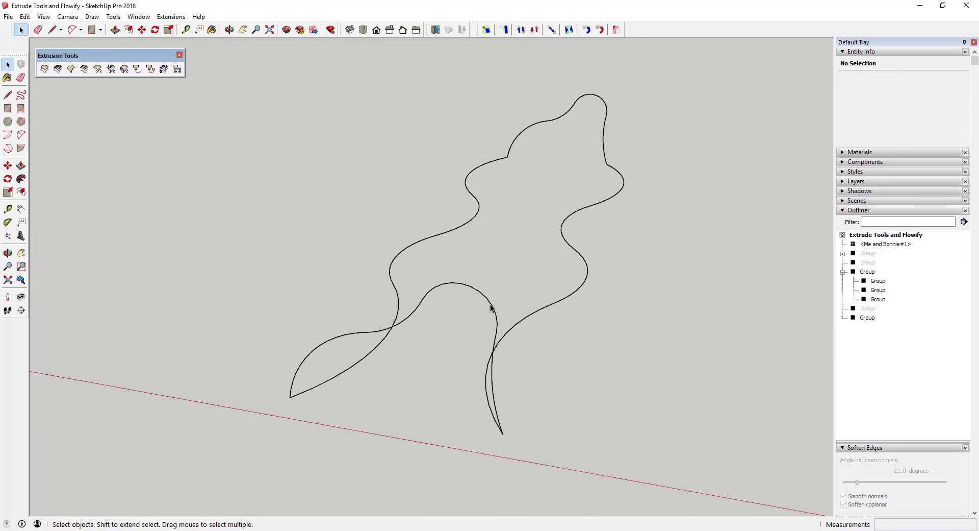
Run Extrude Edges by Rails with the front curve as both profile and melding profile and the side curves as rails, reversing the faces
{"action": "left_click", "coordinate": [491, 308]}
{"action": "scroll", "coordinate": [538, 260], "scroll_direction": "down", "scroll_amount": 2}
{"action": "scroll", "coordinate": [438, 300], "scroll_direction": "up", "scroll_amount": 2}
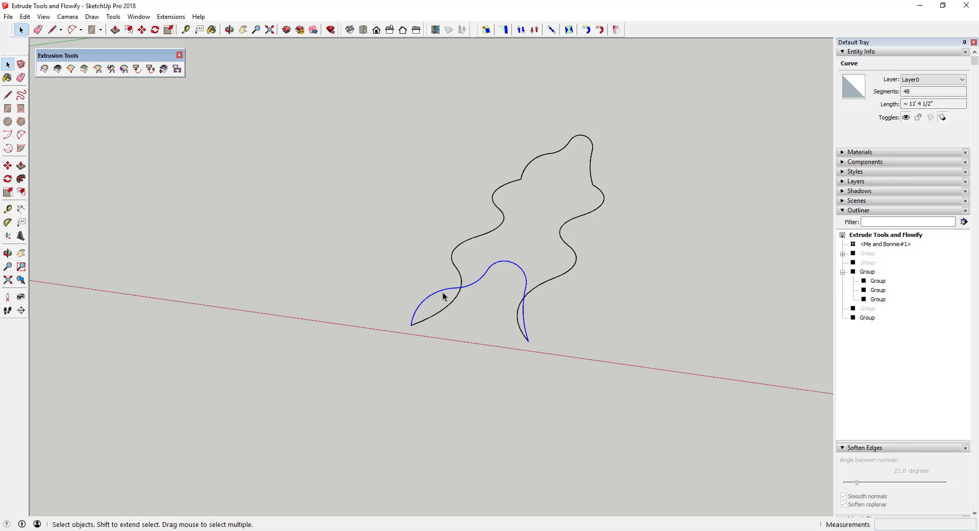
{"action": "left_click", "coordinate": [45, 69]}
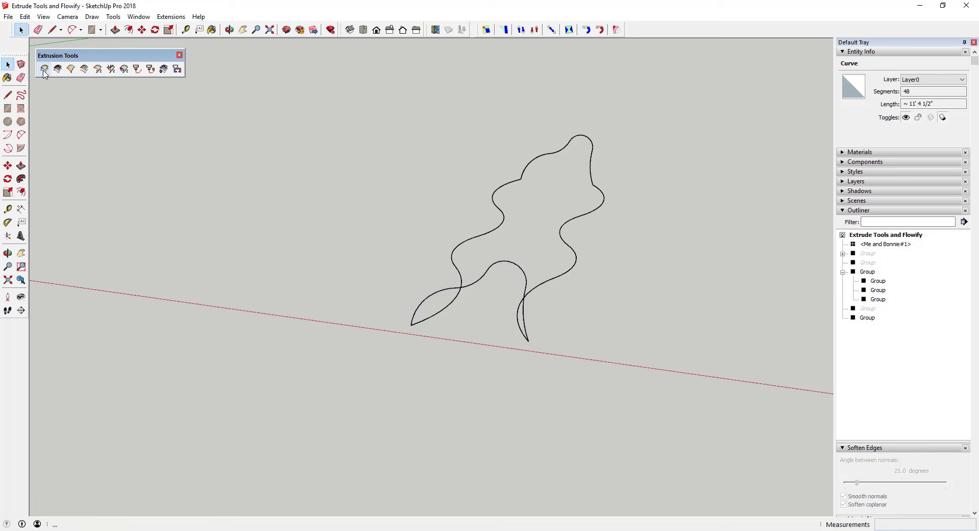
{"action": "left_click", "coordinate": [474, 289]}
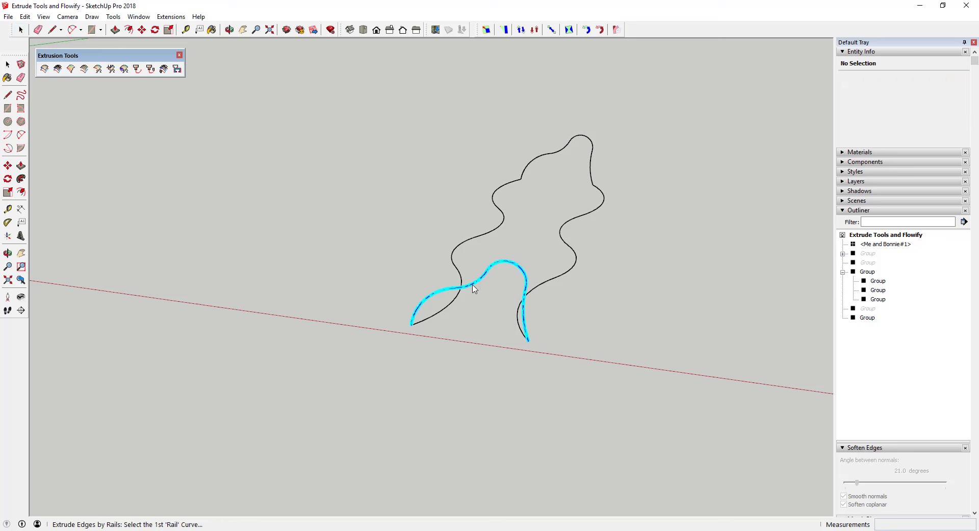
{"action": "left_click", "coordinate": [461, 274]}
{"action": "left_click", "coordinate": [568, 276]}
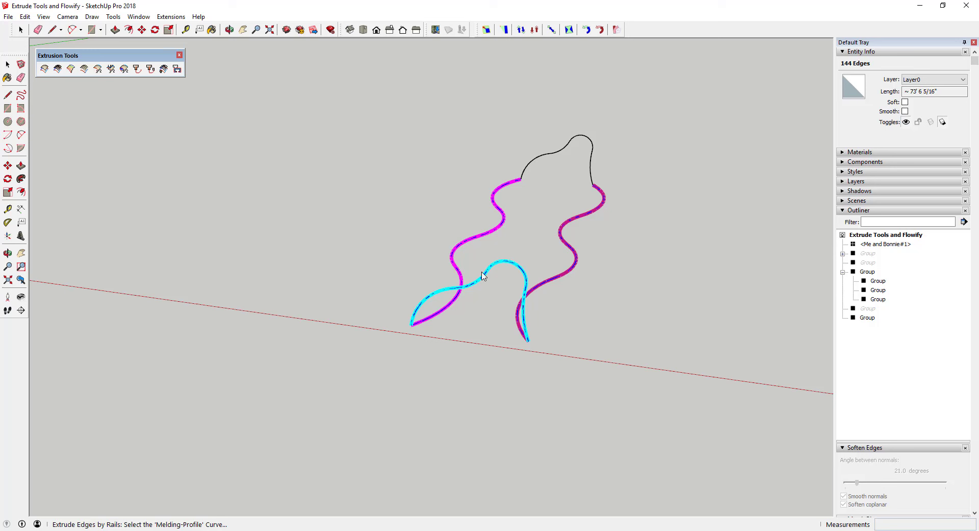
{"action": "left_click", "coordinate": [496, 267]}
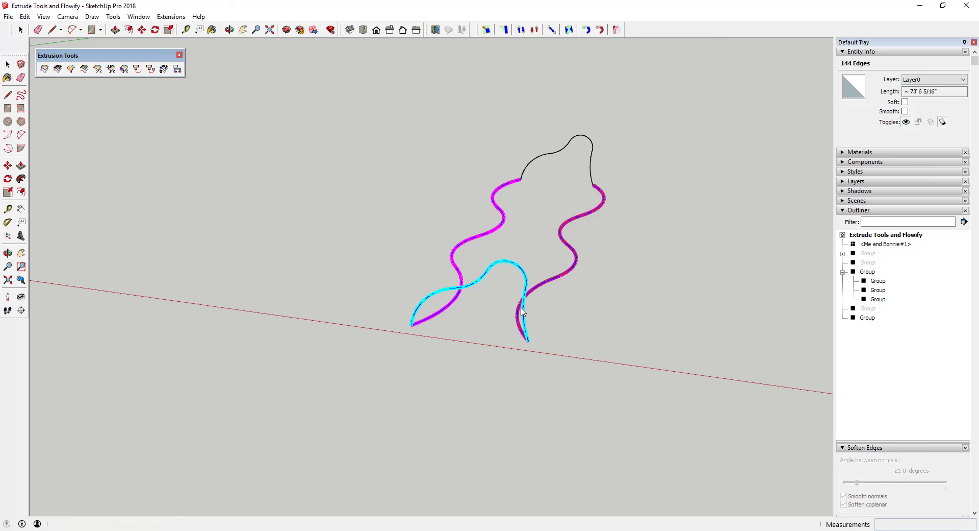
{"action": "left_click", "coordinate": [502, 303]}
{"action": "left_click", "coordinate": [474, 303]}
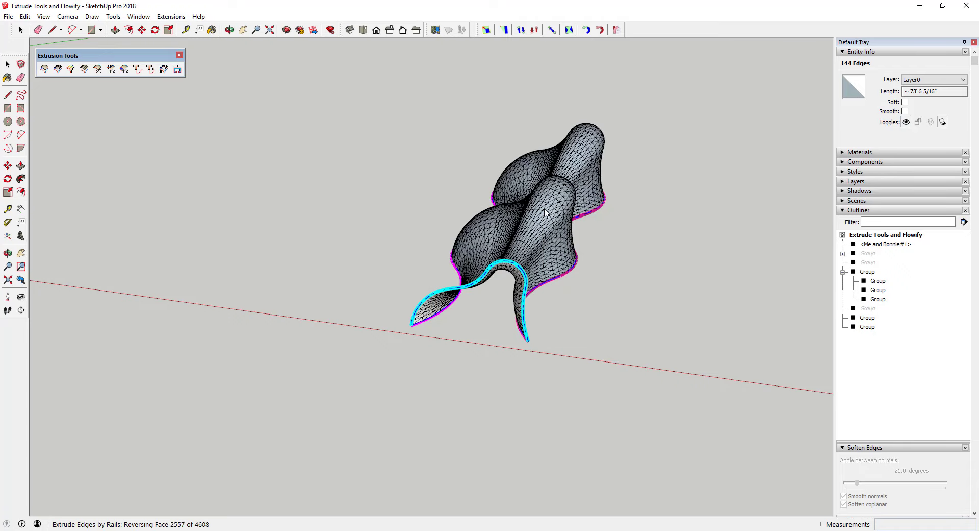
{"action": "left_click", "coordinate": [469, 306]}
{"action": "left_click", "coordinate": [504, 303]}
Move the new extruded surface group about 11 ft along the red axis, clear of its profile curves
{"action": "left_click", "coordinate": [528, 240]}
{"action": "key", "text": "m"}
{"action": "left_click", "coordinate": [528, 232]}
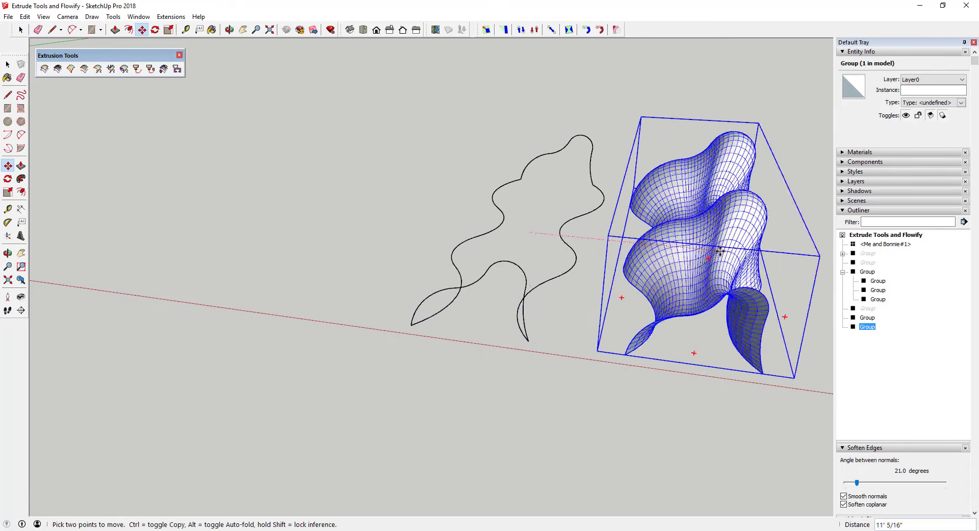
{"action": "left_click", "coordinate": [732, 256]}
Unhide the flat irregular frame group that belongs with the first vault
{"action": "middle_click_drag", "start_coordinate": [545, 255], "coordinate": [522, 223]}
{"action": "scroll", "coordinate": [522, 223], "scroll_direction": "down", "scroll_amount": 2}
{"action": "right_click", "coordinate": [868, 309]}
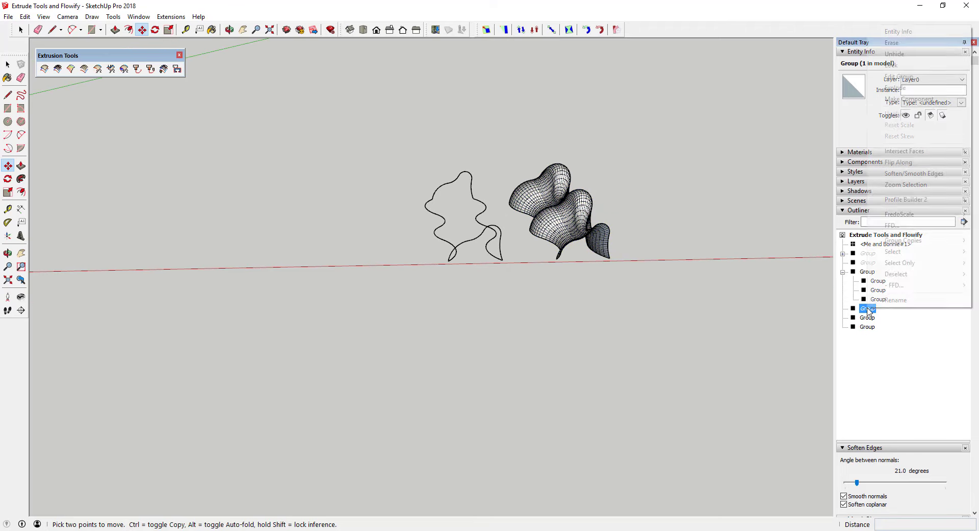
{"action": "left_click", "coordinate": [900, 54]}
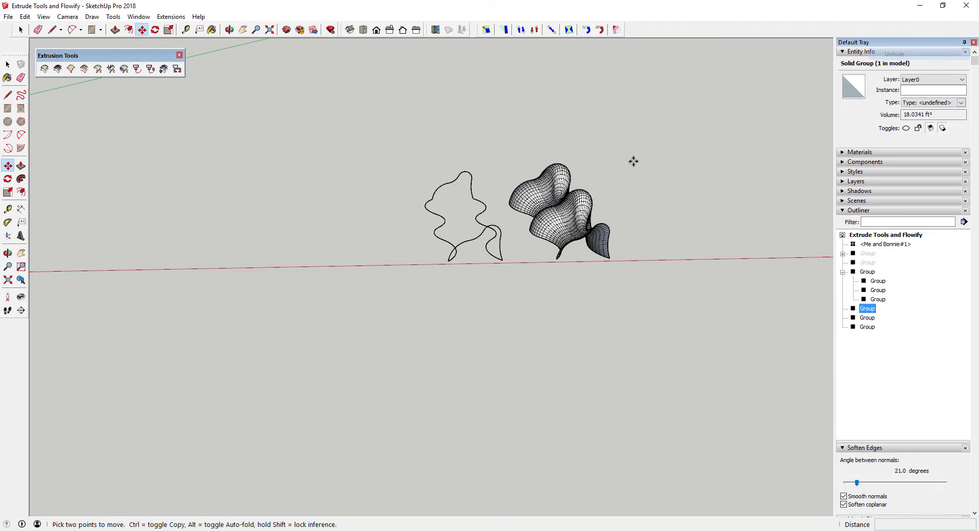
{"action": "scroll", "coordinate": [634, 161], "scroll_direction": "down", "scroll_amount": 5}
{"action": "scroll", "coordinate": [699, 189], "scroll_direction": "up", "scroll_amount": 1}
Unhide the flat frame group above the second set of profile curves
{"action": "right_click", "coordinate": [861, 254]}
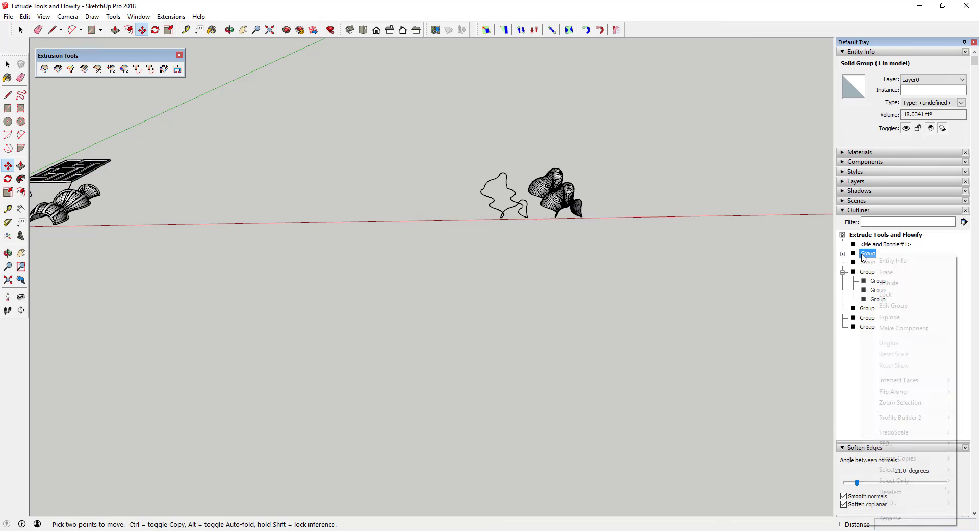
{"action": "left_click", "coordinate": [857, 262]}
{"action": "right_click", "coordinate": [856, 261]}
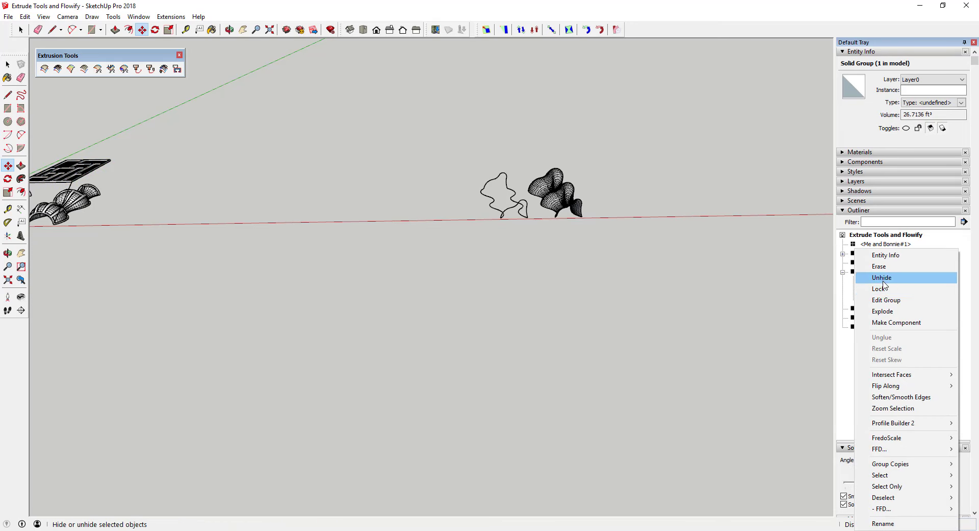
{"action": "left_click", "coordinate": [882, 277]}
{"action": "scroll", "coordinate": [525, 153], "scroll_direction": "up", "scroll_amount": 4}
{"action": "middle_click_drag", "start_coordinate": [534, 182], "coordinate": [558, 250]}
{"action": "key", "text": "space"}
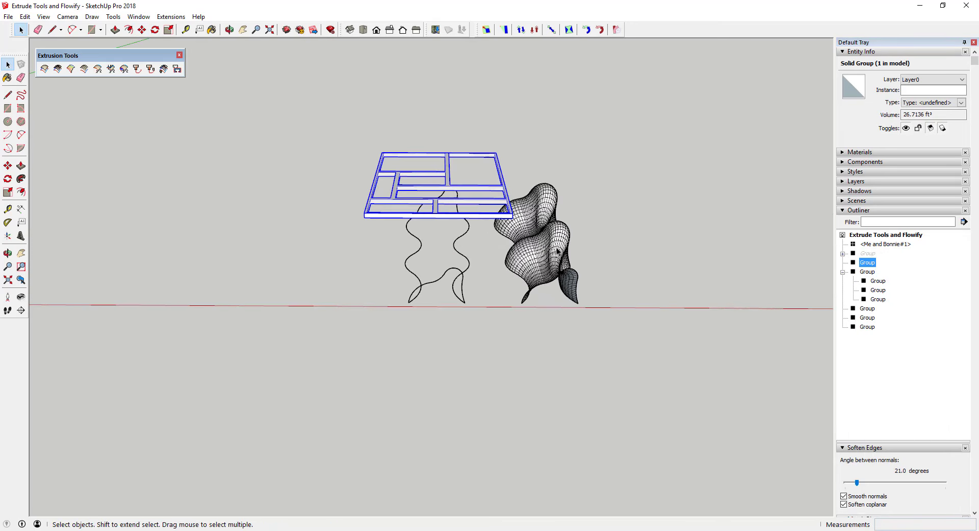
{"action": "key", "text": "m"}
{"action": "key", "text": "space"}
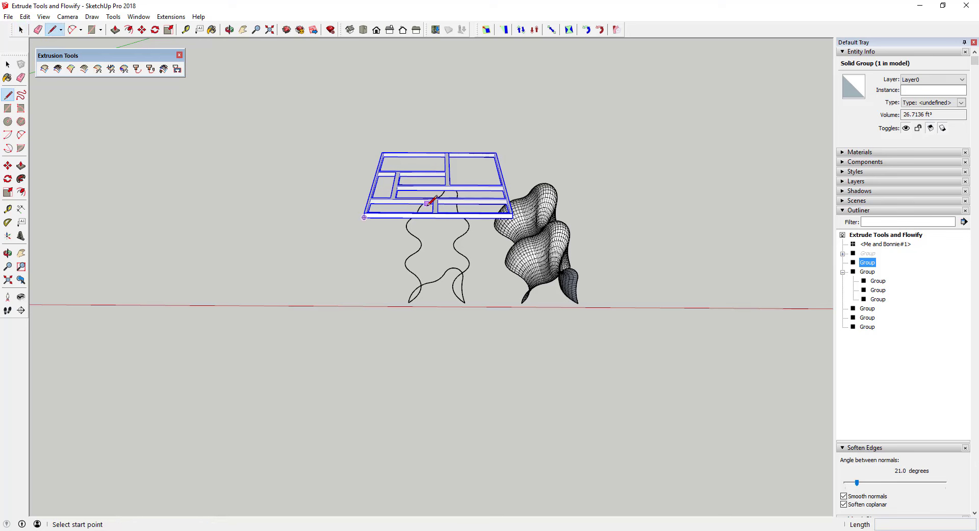
Move the flat frame group 11' 1" along the red axis so it sits above the extruded surface
{"action": "key", "text": "m"}
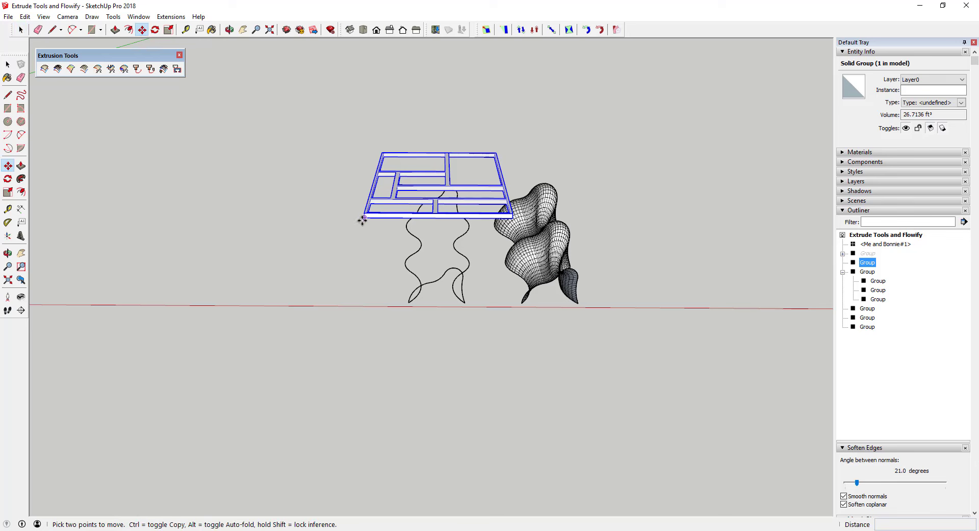
{"action": "left_click", "coordinate": [362, 219]}
{"action": "left_click", "coordinate": [473, 216]}
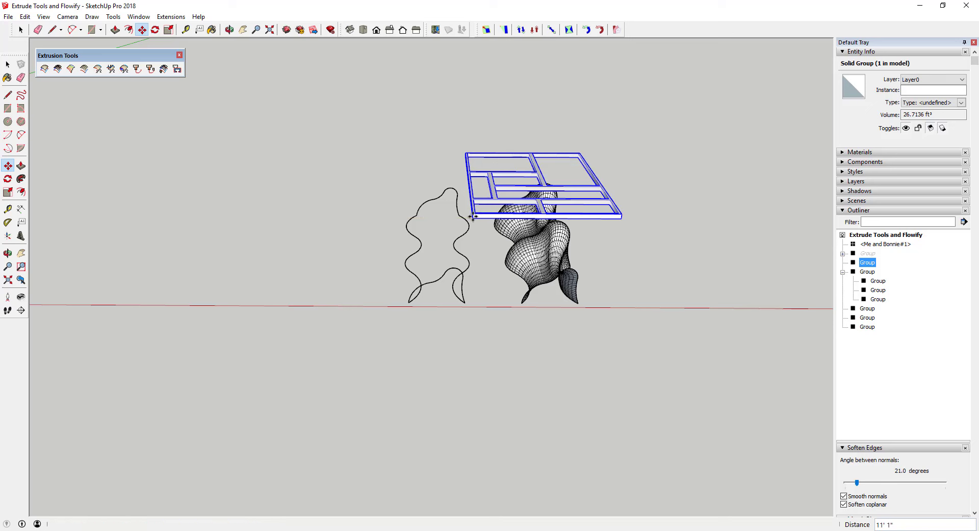
{"action": "key", "text": "space"}
Draw two lines connecting the front bottom corners of the extruded surface to the matching lower corners of the flat frame
{"action": "key", "text": "l"}
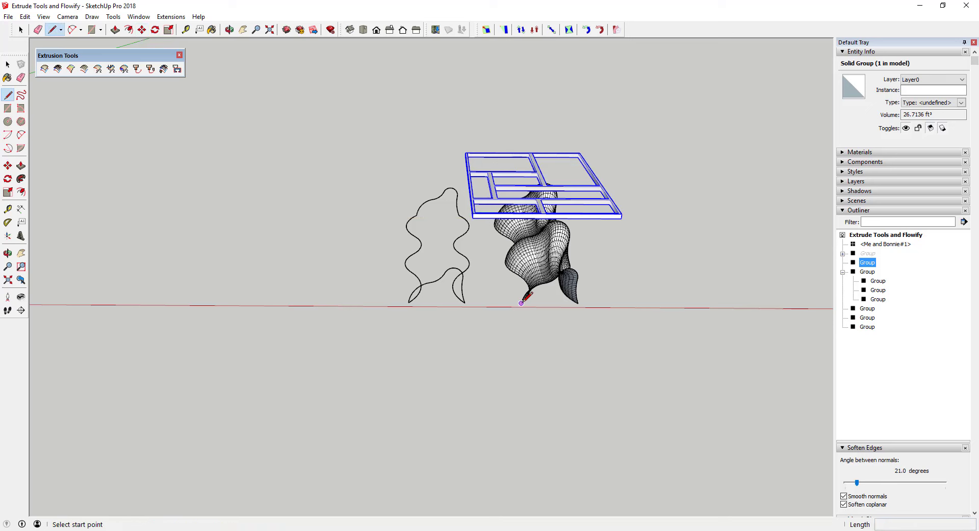
{"action": "left_click", "coordinate": [521, 302]}
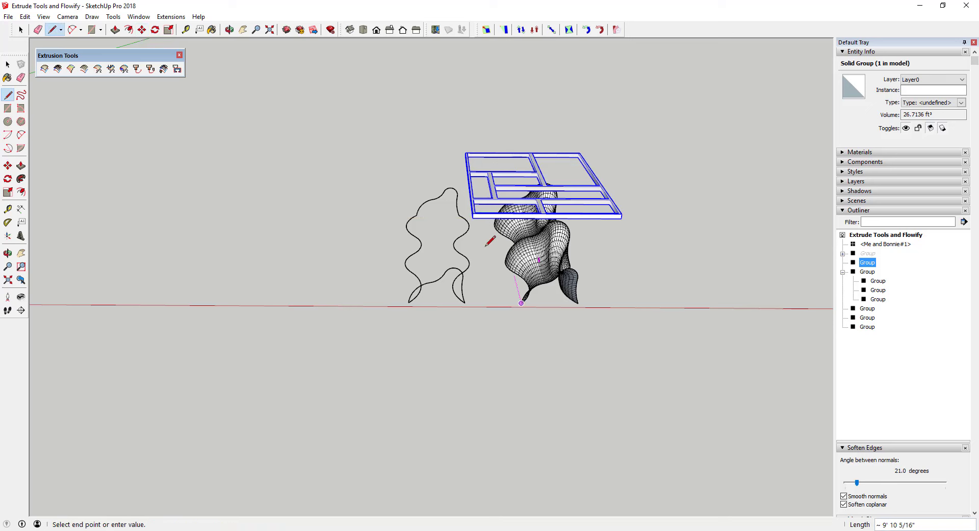
{"action": "left_click", "coordinate": [473, 217]}
{"action": "key", "text": "space"}
{"action": "key", "text": "l"}
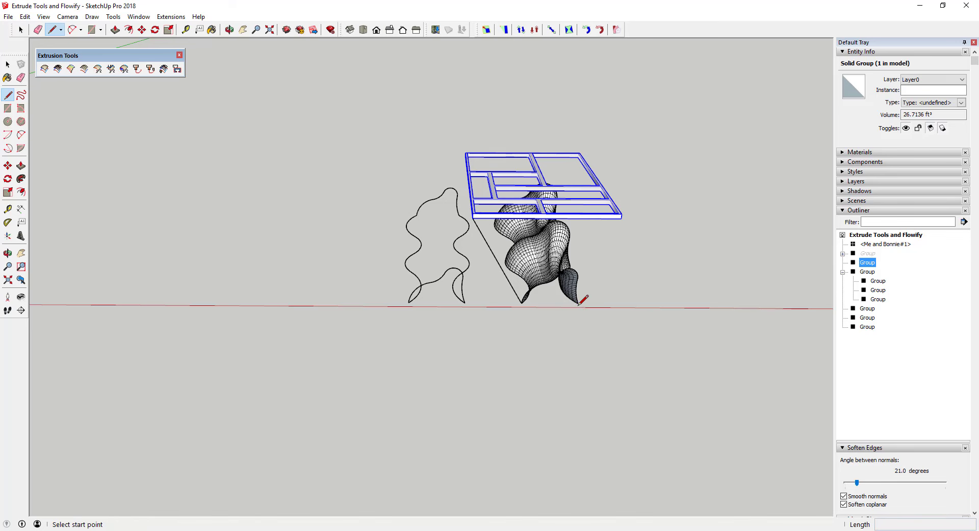
{"action": "left_click", "coordinate": [579, 303]}
{"action": "left_click", "coordinate": [621, 220]}
{"action": "mouse_move", "coordinate": [622, 220]}
{"action": "middle_mouse_down"}
{"action": "mouse_move", "coordinate": [585, 230]}
{"action": "mouse_move", "coordinate": [592, 236]}
{"action": "middle_mouse_up"}
Draw a rectangle of about 15' 2" by 25' 5" across the underside of the flat frame, from corner to opposite corner
{"action": "key", "text": "r"}
{"action": "left_click", "coordinate": [473, 228]}
{"action": "middle_click_drag", "start_coordinate": [476, 229], "coordinate": [452, 238]}
{"action": "middle_click_drag", "start_coordinate": [575, 209], "coordinate": [434, 214]}
{"action": "scroll", "coordinate": [643, 208], "scroll_direction": "up", "scroll_amount": 3}
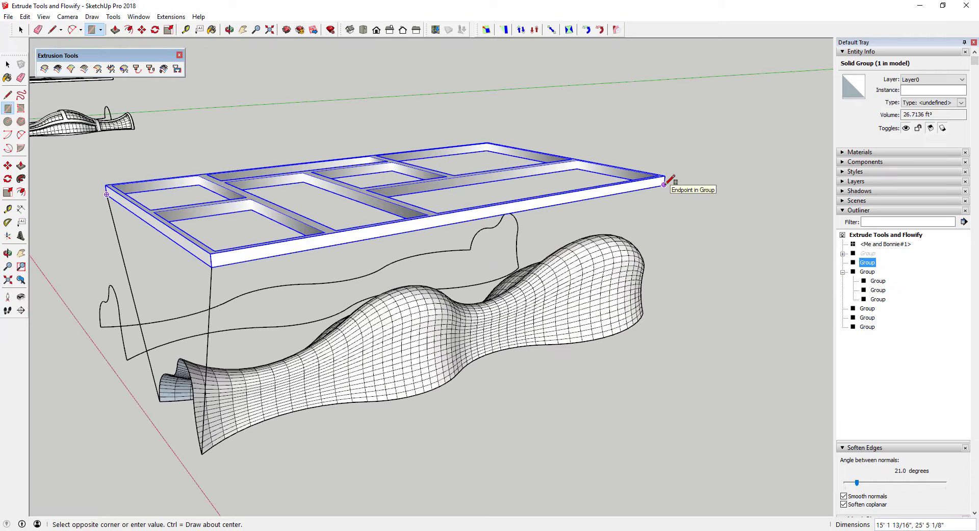
{"action": "left_click", "coordinate": [665, 185]}
{"action": "scroll", "coordinate": [306, 235], "scroll_direction": "down", "scroll_amount": 1}
{"action": "middle_click_drag", "start_coordinate": [293, 240], "coordinate": [487, 294]}
Group the rectangle's face together with its four edges
{"action": "key", "text": "space"}
{"action": "double_click", "coordinate": [488, 294]}
{"action": "right_click", "coordinate": [487, 294]}
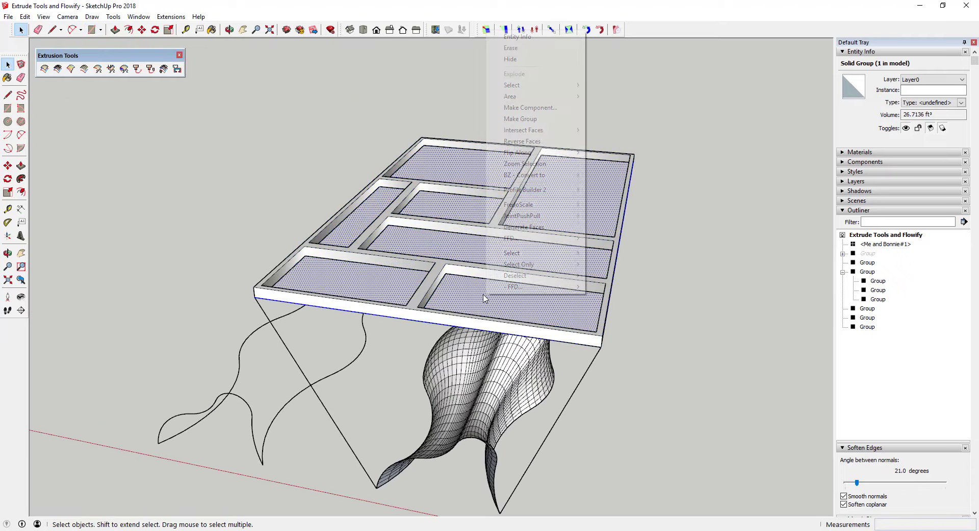
{"action": "left_click", "coordinate": [540, 119]}
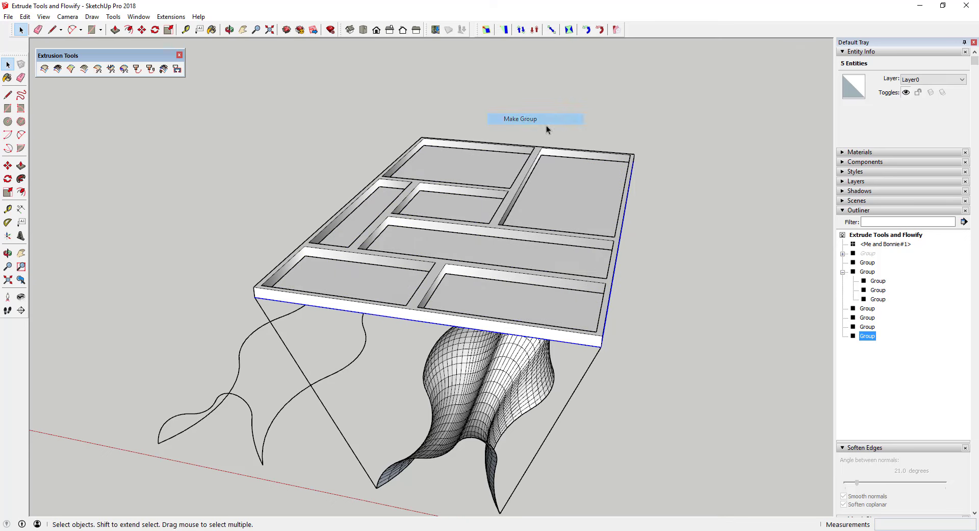
Group the two connecting lines between the frame corners and the extruded surface
{"action": "left_click", "coordinate": [586, 373], "text": "shift"}
{"action": "middle_click_drag", "start_coordinate": [601, 381], "coordinate": [558, 337]}
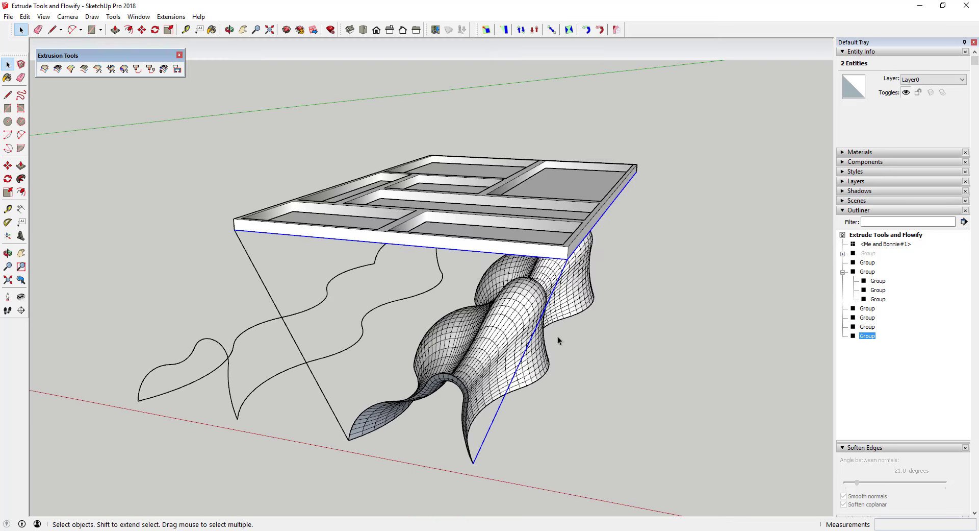
{"action": "left_click", "coordinate": [545, 309]}
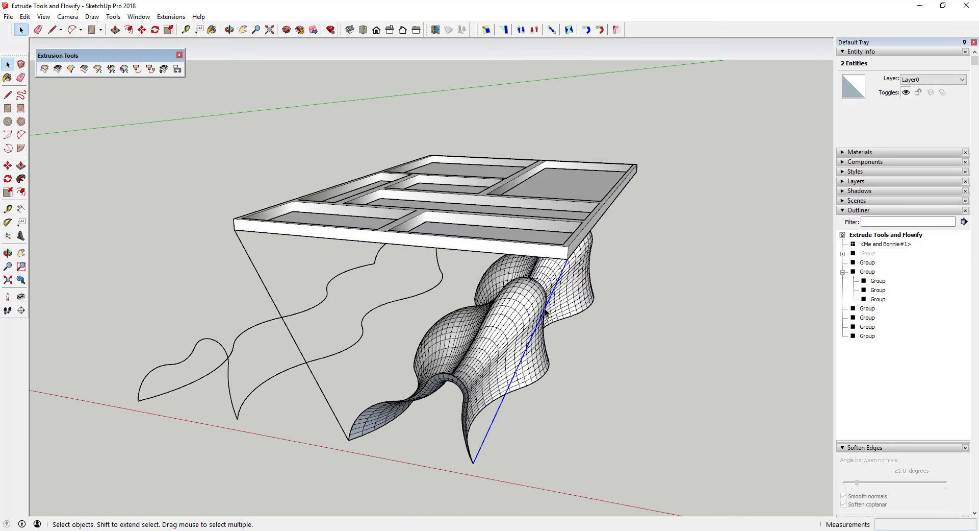
{"action": "left_click", "coordinate": [263, 282], "text": "shift"}
{"action": "right_click", "coordinate": [261, 286]}
{"action": "left_click", "coordinate": [294, 114]}
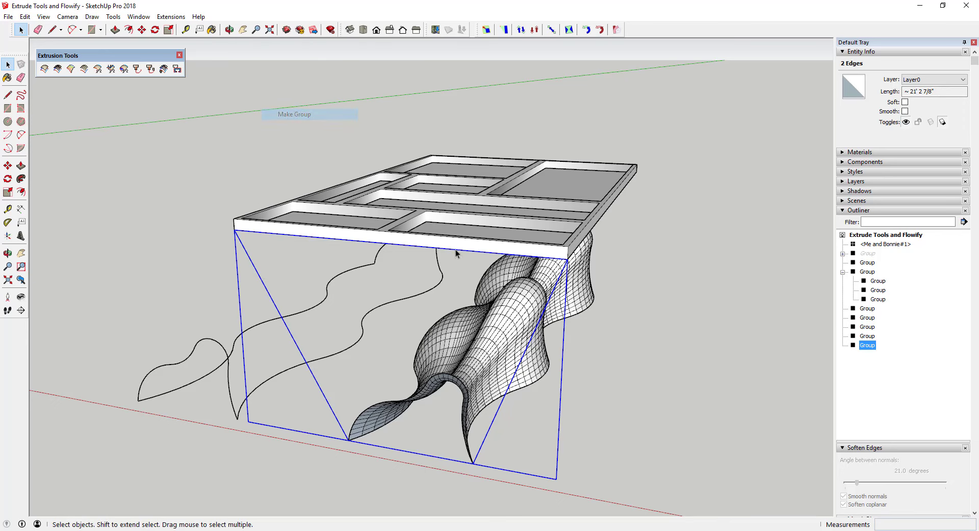
Combine the rectangle group, the connecting lines group and the extruded surface group into one parent group
{"action": "left_click", "coordinate": [509, 314]}
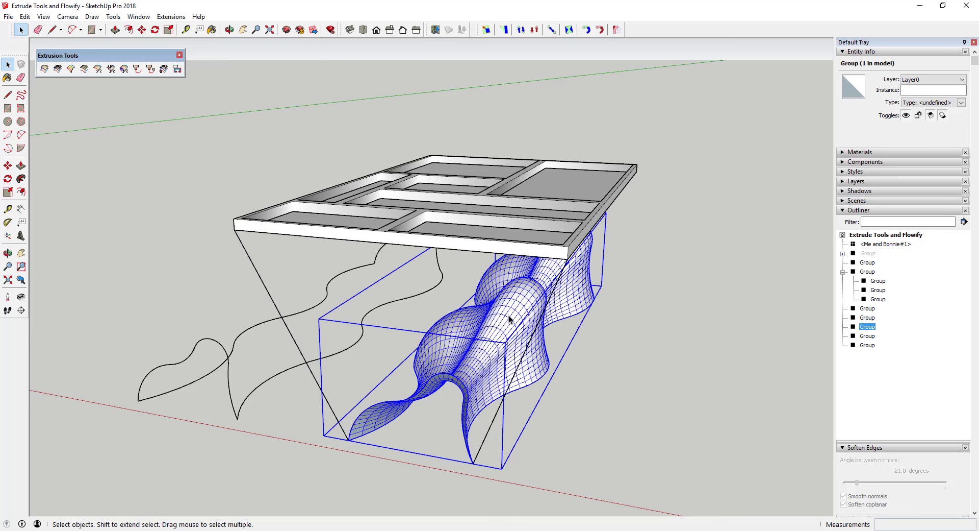
{"action": "left_click", "coordinate": [261, 281], "text": "shift"}
{"action": "left_click", "coordinate": [340, 223]}
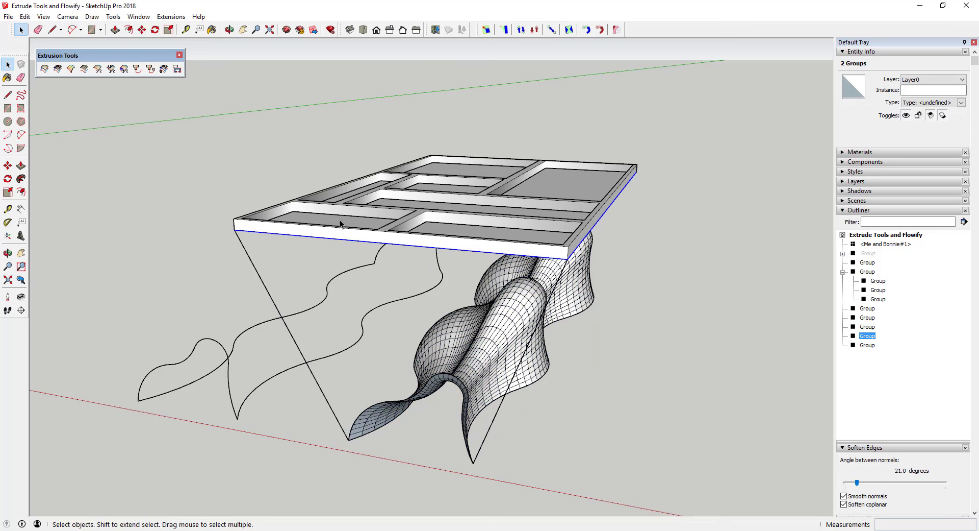
{"action": "left_click", "coordinate": [479, 318], "text": "shift"}
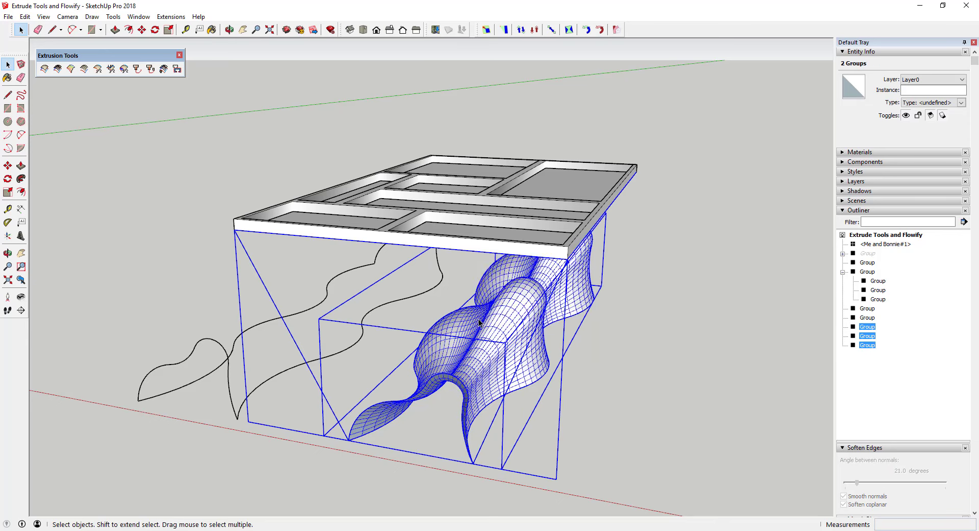
{"action": "right_click", "coordinate": [479, 318]}
{"action": "left_click", "coordinate": [520, 154]}
{"action": "middle_click_drag", "start_coordinate": [520, 158], "coordinate": [416, 271]}
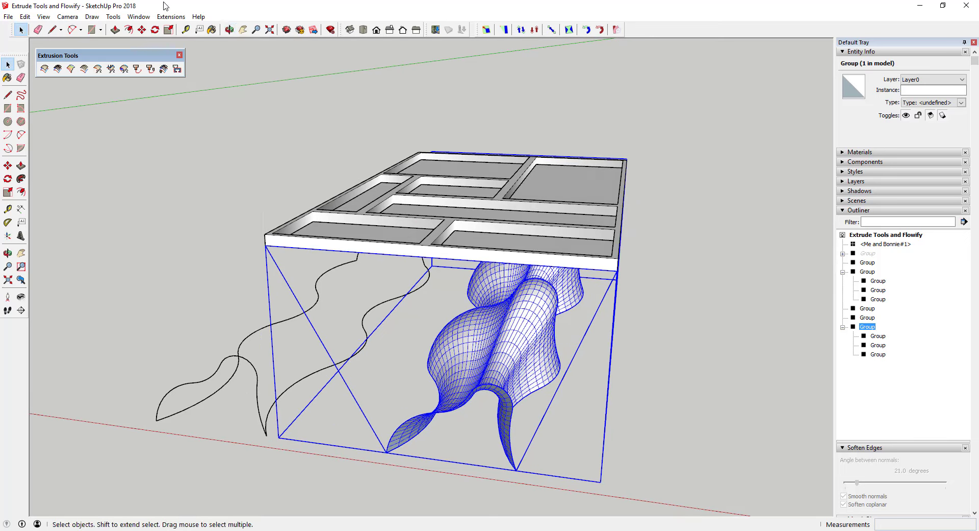
Apply Flowify's Impose Grid to the combined group
{"action": "left_click", "coordinate": [171, 16]}
{"action": "mouse_move", "coordinate": [231, 40]}
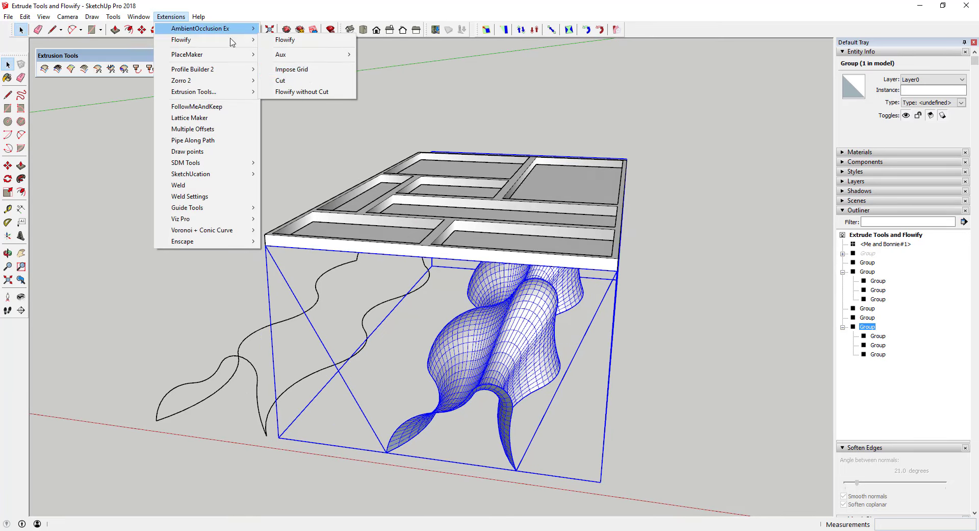
{"action": "left_click", "coordinate": [306, 70]}
Run Flowify on the flat frame and the gridded parent group to map the frame onto the curved surface
{"action": "middle_click_drag", "start_coordinate": [561, 258], "coordinate": [569, 252]}
{"action": "left_click", "coordinate": [568, 253]}
{"action": "left_click", "coordinate": [544, 319], "text": "shift"}
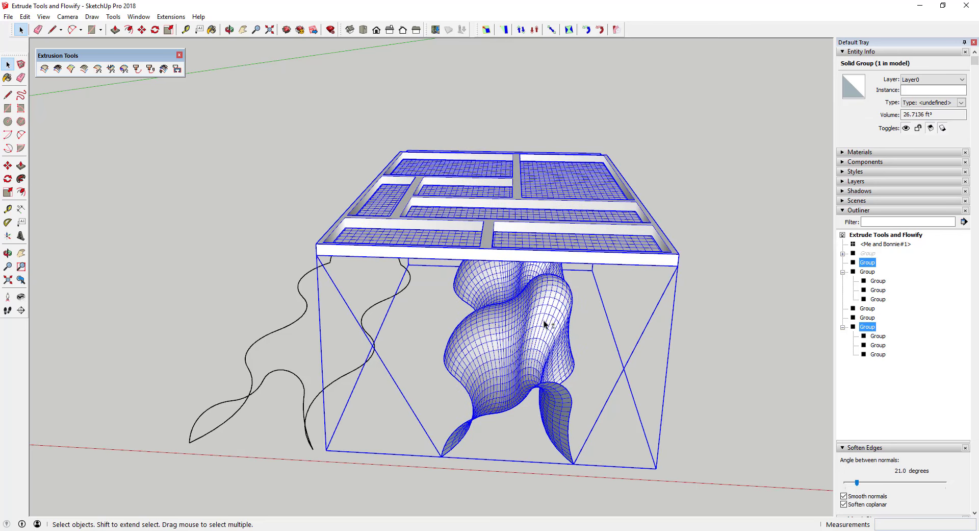
{"action": "left_click", "coordinate": [170, 17]}
{"action": "mouse_move", "coordinate": [183, 39]}
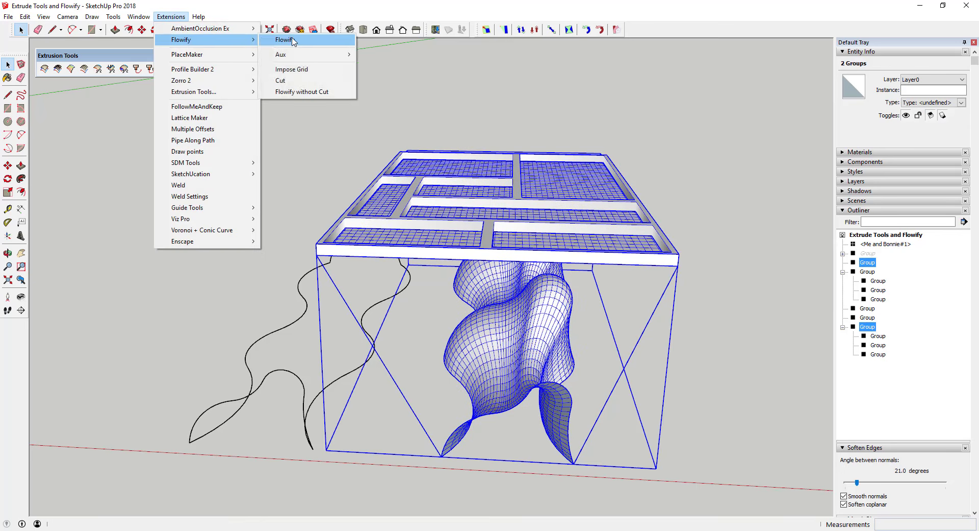
{"action": "left_click", "coordinate": [283, 39]}
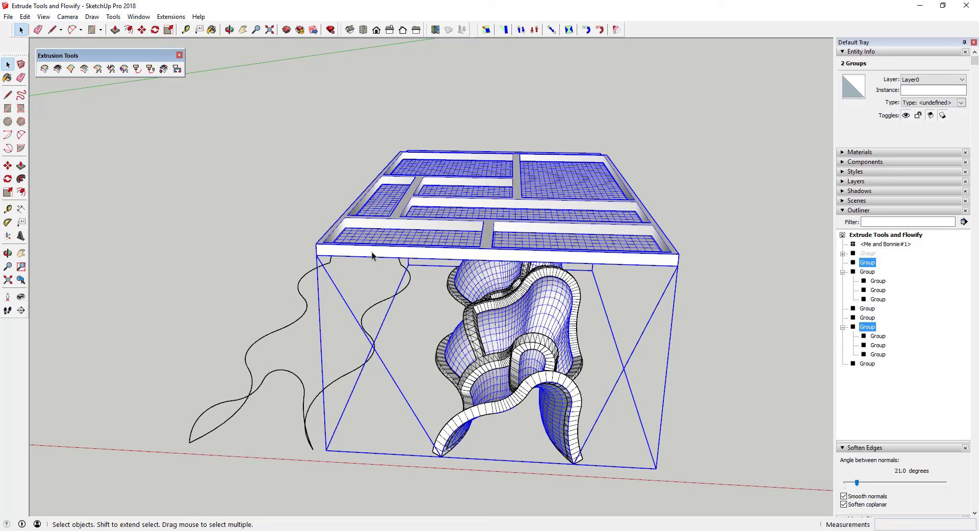
Hide the parent group of grid, connecting lines and curved surface so only the mapped frame stands there
{"action": "middle_click_drag", "start_coordinate": [472, 292], "coordinate": [577, 299]}
{"action": "scroll", "coordinate": [572, 320], "scroll_direction": "up", "scroll_amount": 3}
{"action": "scroll", "coordinate": [575, 309], "scroll_direction": "down", "scroll_amount": 1}
{"action": "left_click", "coordinate": [577, 299]}
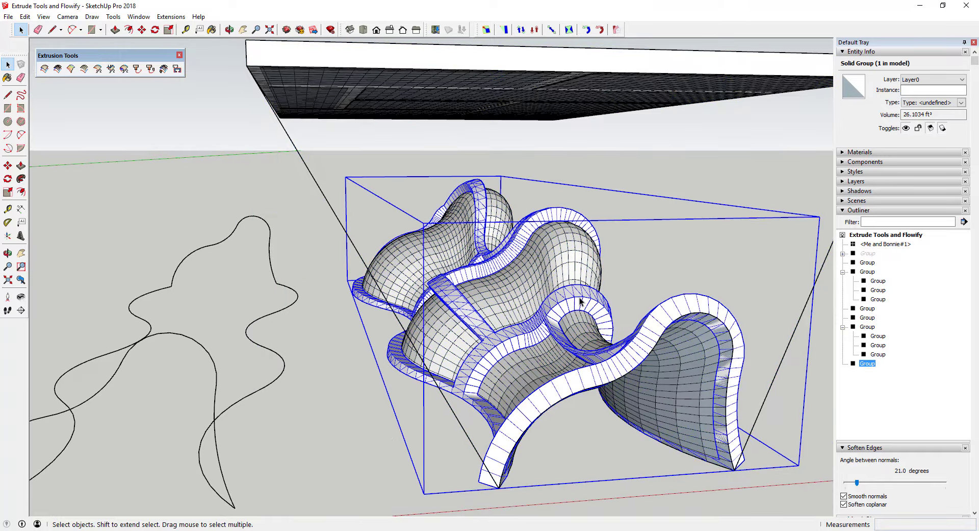
{"action": "right_click", "coordinate": [565, 264]}
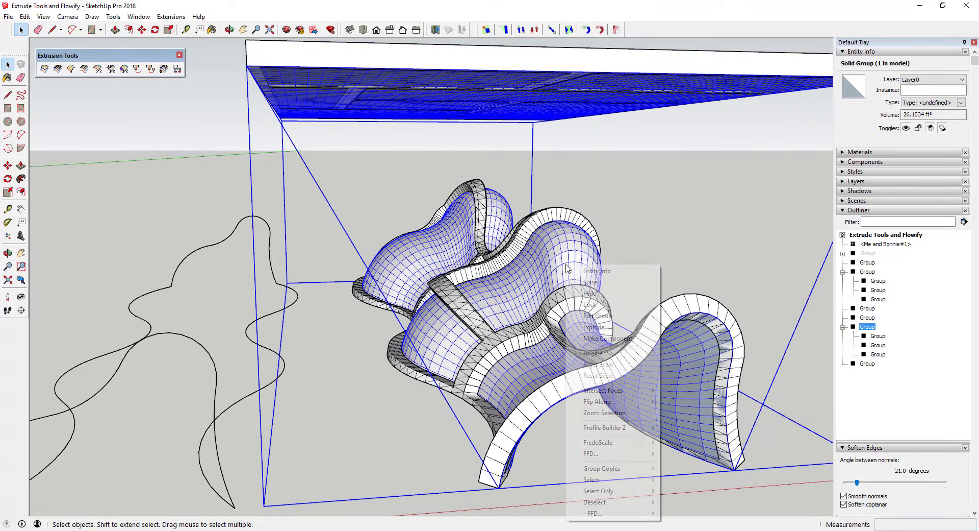
{"action": "left_click", "coordinate": [580, 289]}
{"action": "mouse_move", "coordinate": [579, 289]}
{"action": "middle_mouse_down"}
{"action": "mouse_move", "coordinate": [562, 271]}
{"action": "mouse_move", "coordinate": [622, 258]}
{"action": "mouse_move", "coordinate": [362, 247]}
{"action": "mouse_move", "coordinate": [435, 262]}
{"action": "mouse_move", "coordinate": [536, 245]}
{"action": "middle_mouse_up"}
Soften the edges of the mapped curved frame at an angle of 21 degrees and inspect it from several sides
{"action": "left_click", "coordinate": [528, 229]}
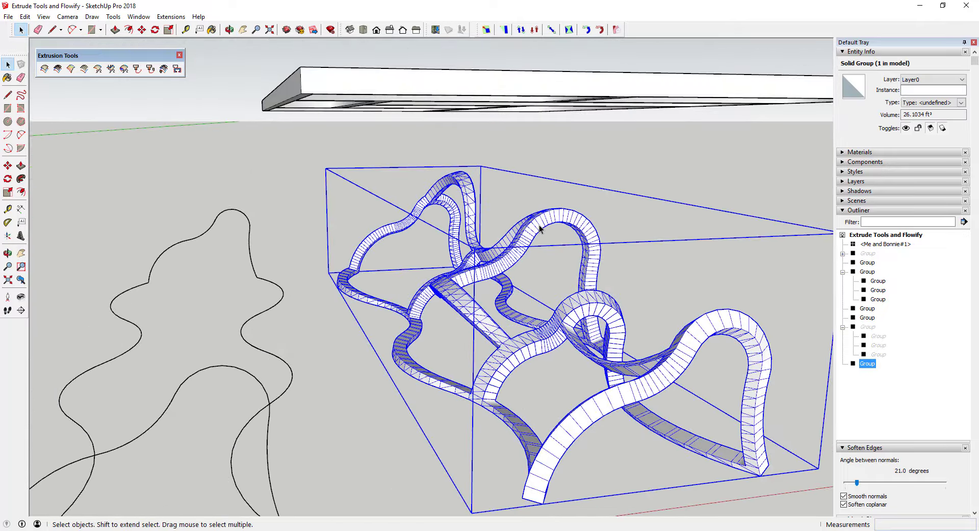
{"action": "left_click", "coordinate": [858, 485]}
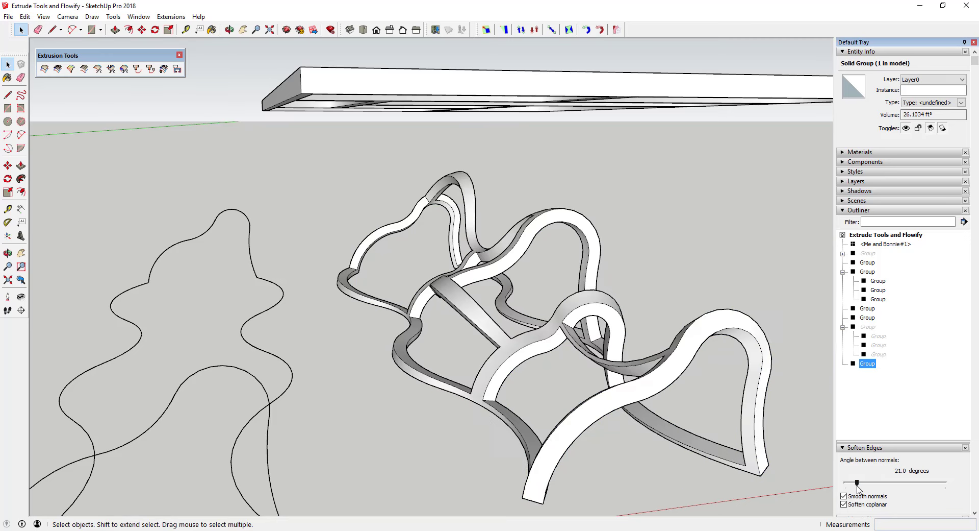
{"action": "scroll", "coordinate": [486, 295], "scroll_direction": "down", "scroll_amount": 2}
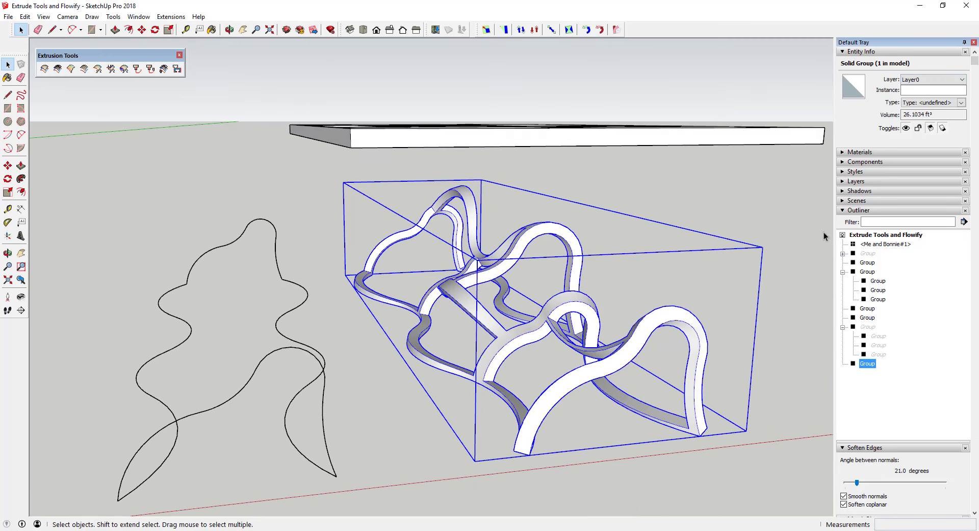
{"action": "mouse_move", "coordinate": [597, 426]}
{"action": "middle_mouse_down"}
{"action": "mouse_move", "coordinate": [529, 378]}
{"action": "mouse_move", "coordinate": [495, 373]}
{"action": "mouse_move", "coordinate": [649, 309]}
{"action": "middle_mouse_up"}
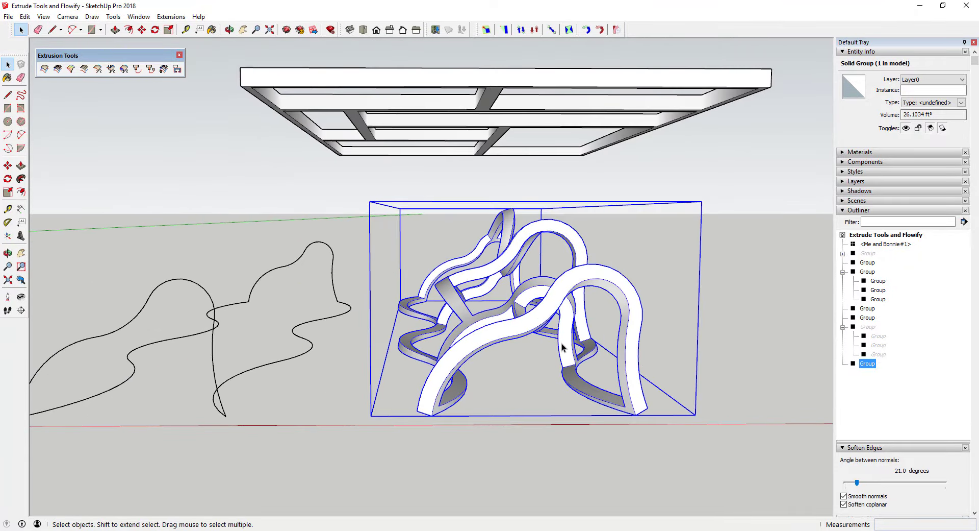
{"action": "mouse_move", "coordinate": [653, 418]}
{"action": "middle_mouse_down"}
{"action": "mouse_move", "coordinate": [684, 407]}
{"action": "mouse_move", "coordinate": [531, 338]}
{"action": "mouse_move", "coordinate": [633, 358]}
{"action": "mouse_move", "coordinate": [489, 358]}
{"action": "middle_mouse_up"}
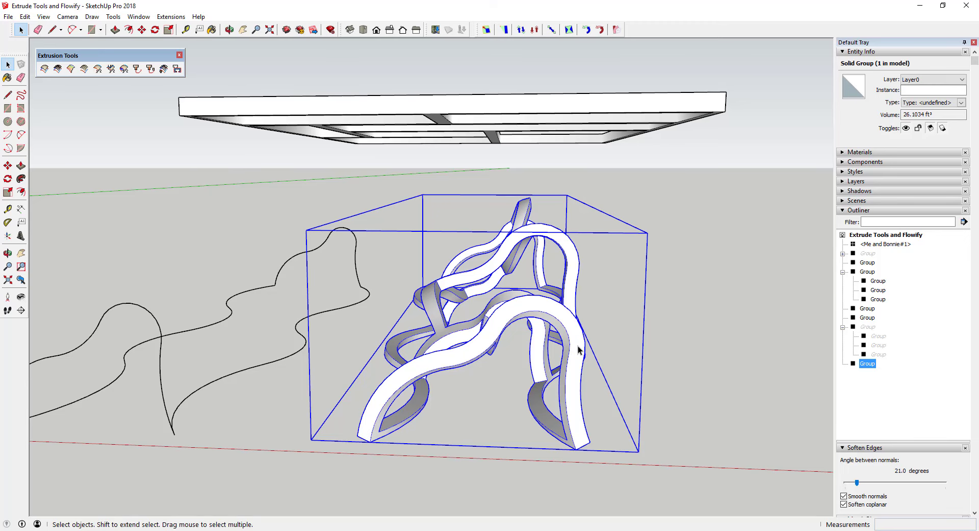
{"action": "mouse_move", "coordinate": [578, 344]}
{"action": "middle_mouse_down"}
{"action": "mouse_move", "coordinate": [752, 343]}
{"action": "mouse_move", "coordinate": [602, 350]}
{"action": "mouse_move", "coordinate": [577, 341]}
{"action": "mouse_move", "coordinate": [581, 316]}
{"action": "middle_mouse_up"}
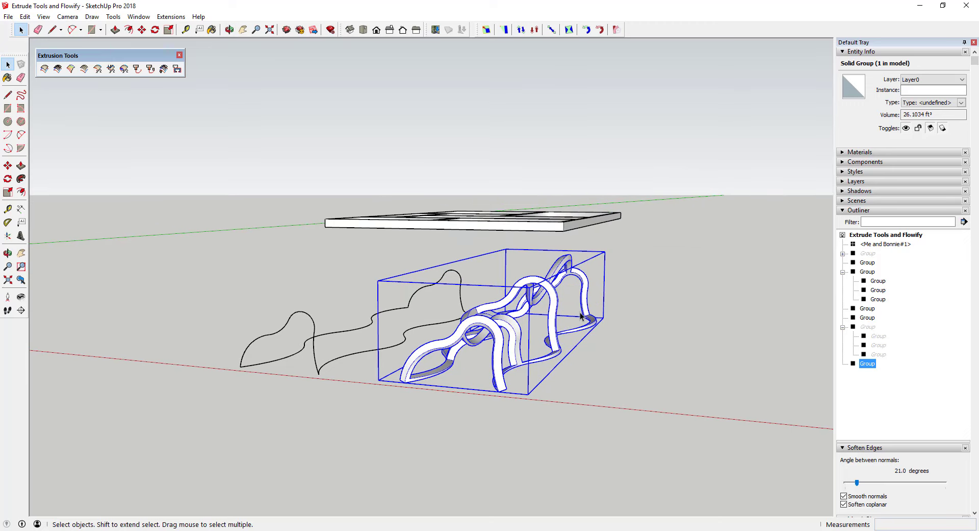